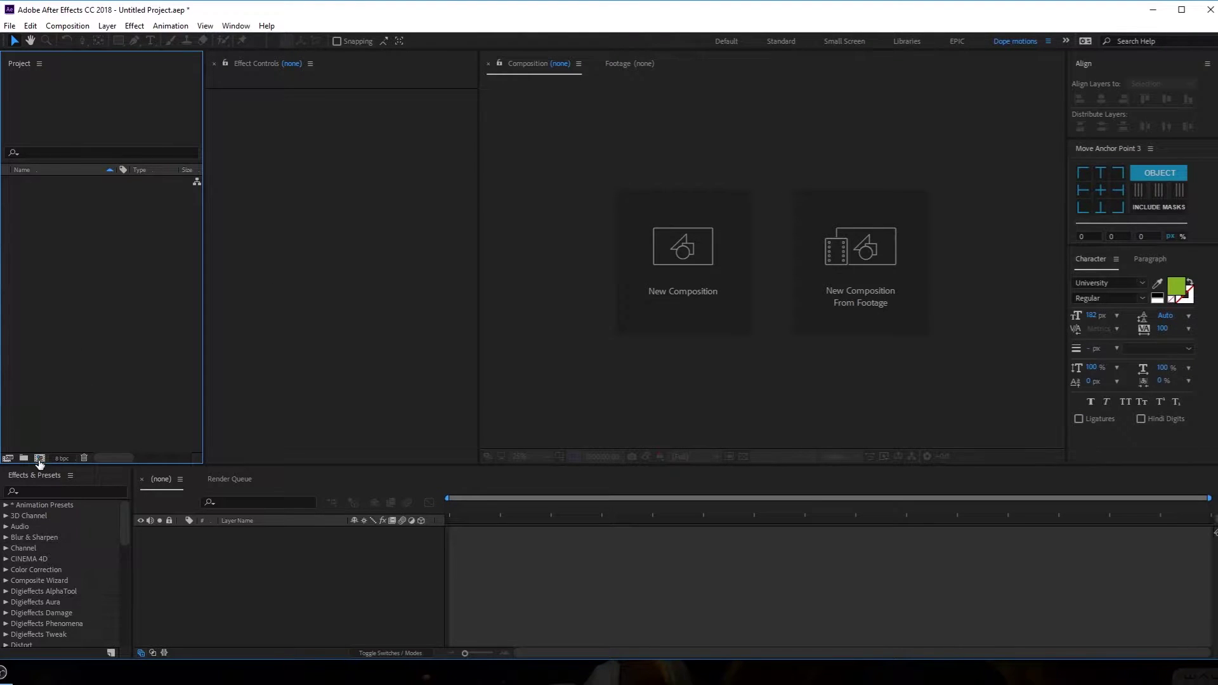
Create a 1920 x 1080, 30 fps, 10-second composition named Main
left_click(39, 459)
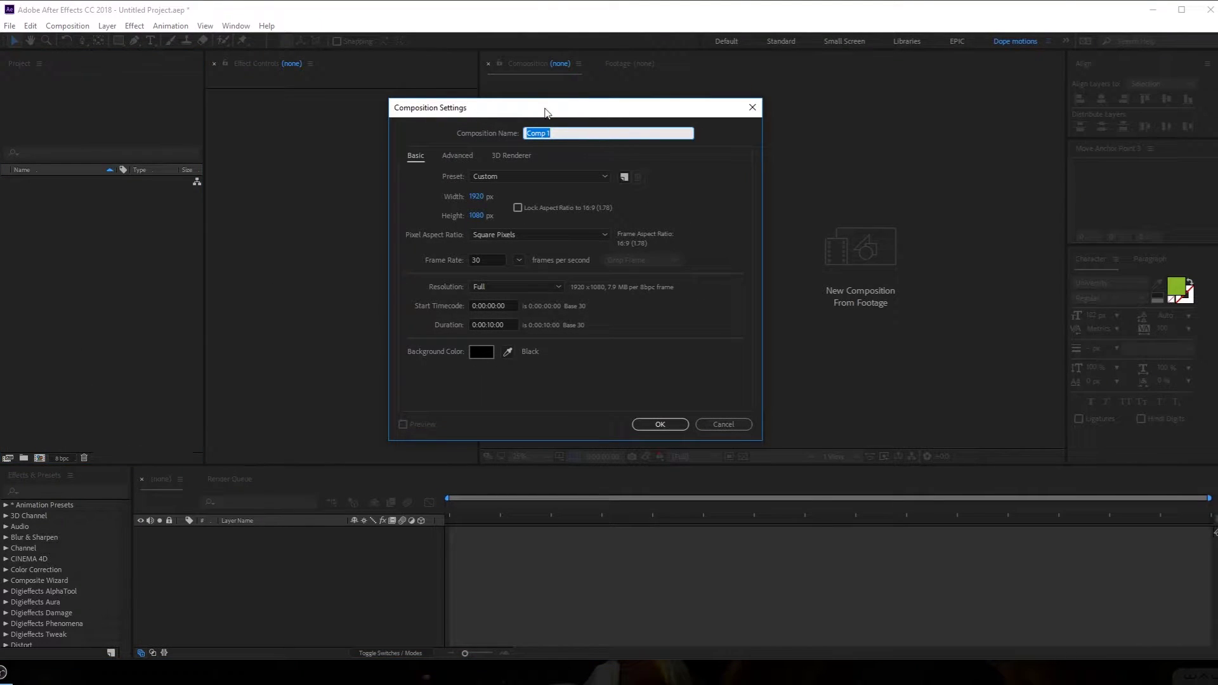
left_click_drag(545, 113, 465, 112)
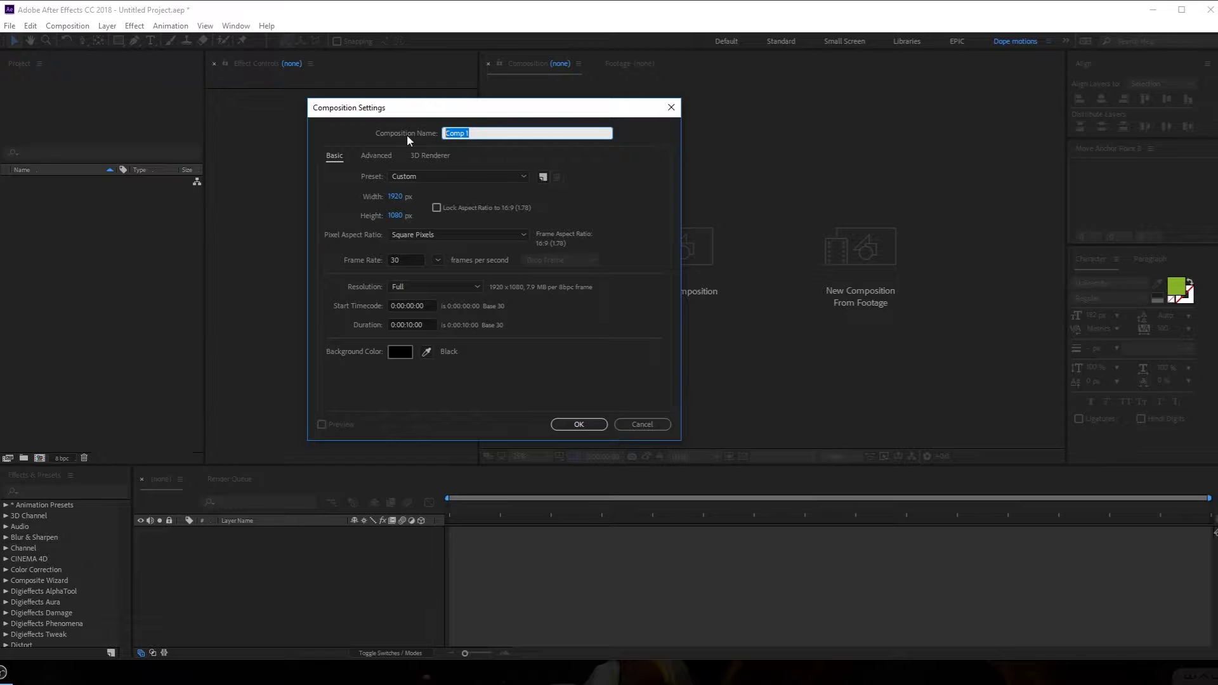
type("Main")
left_click(559, 425)
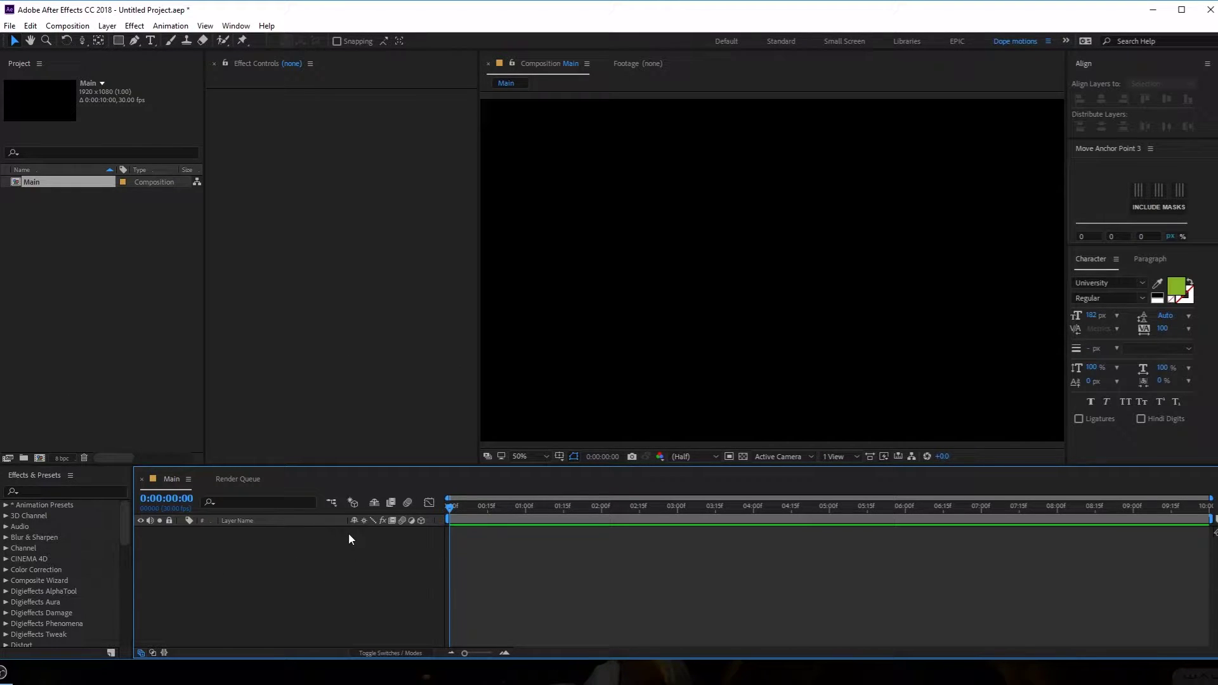
Create a black 1920 x 1080 solid layer named BG in the Main composition
key("ctrl+y")
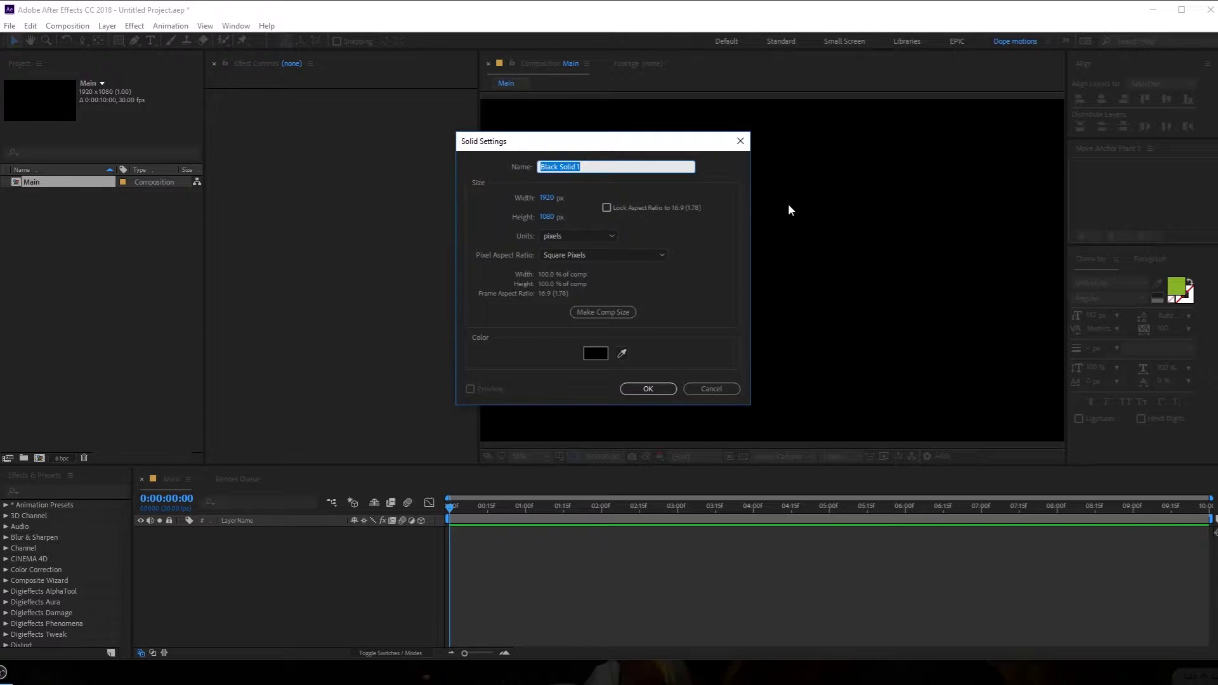
type("BG")
left_click(653, 389)
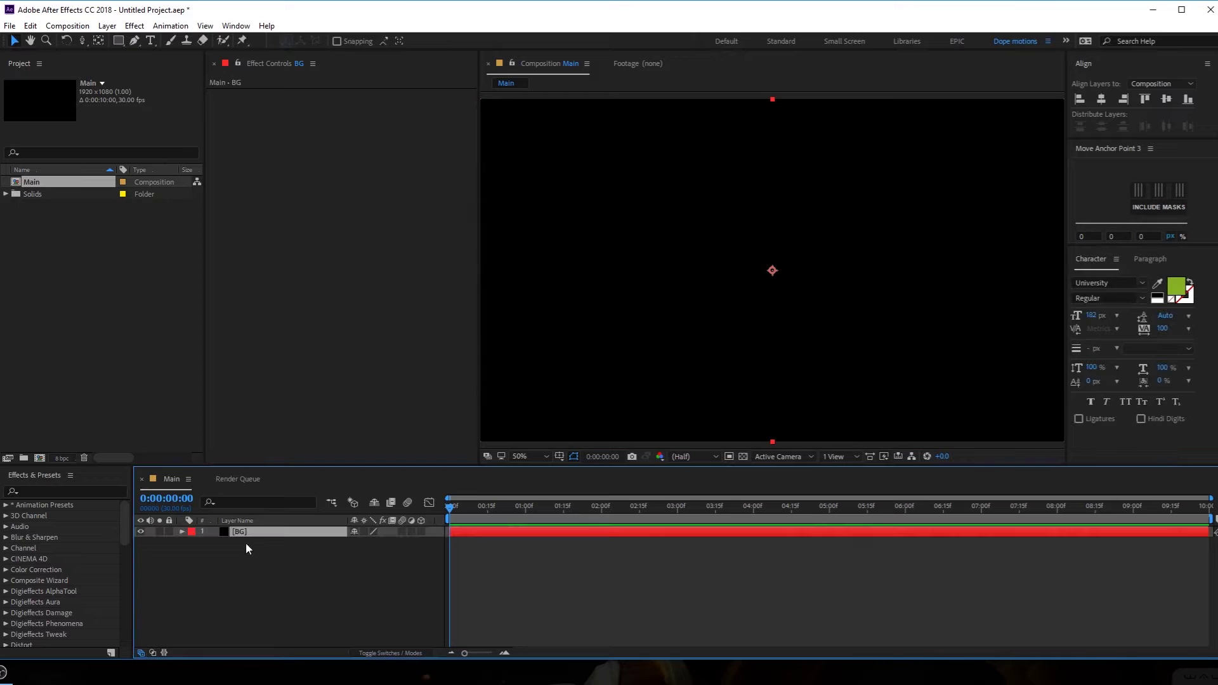
Duplicate the BG solid and rename the upper copy PArticles
key("ctrl+d")
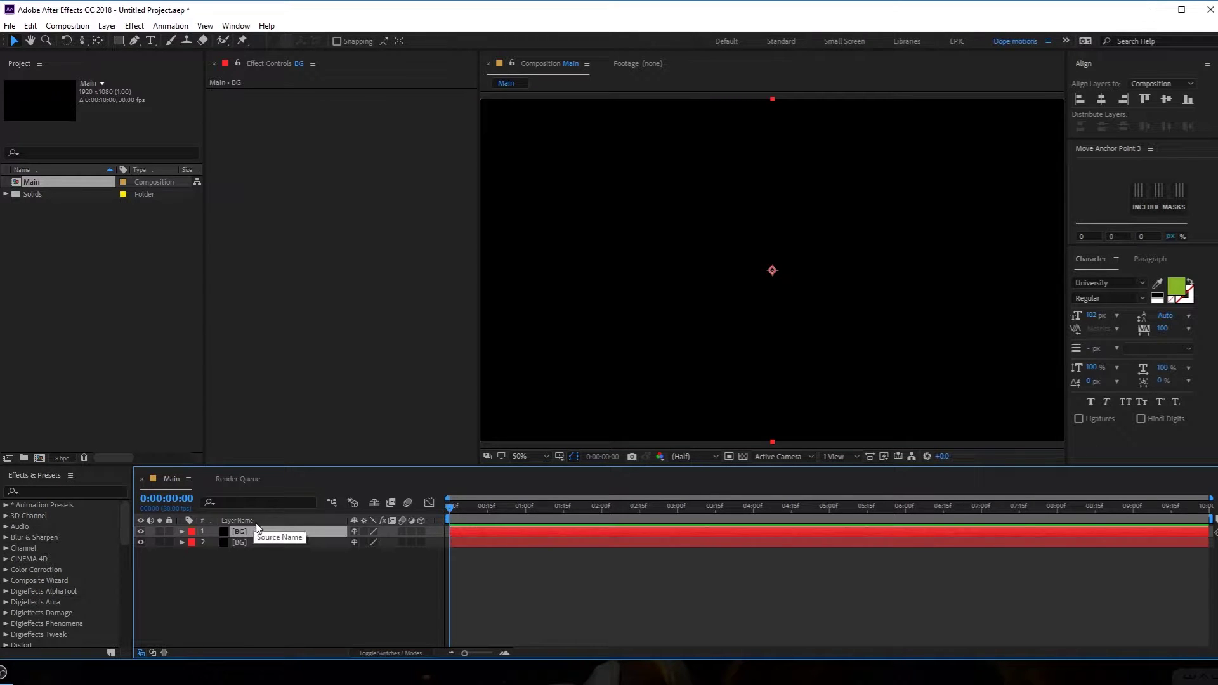
key("Return")
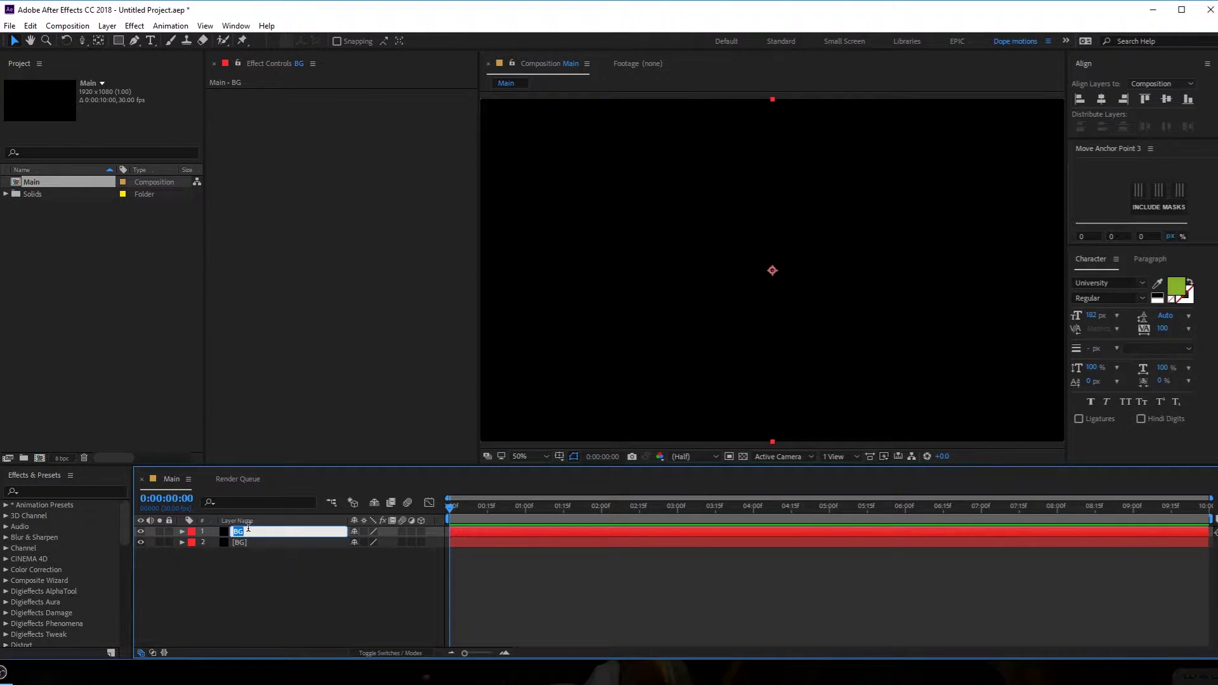
type("PArticles")
key("Return")
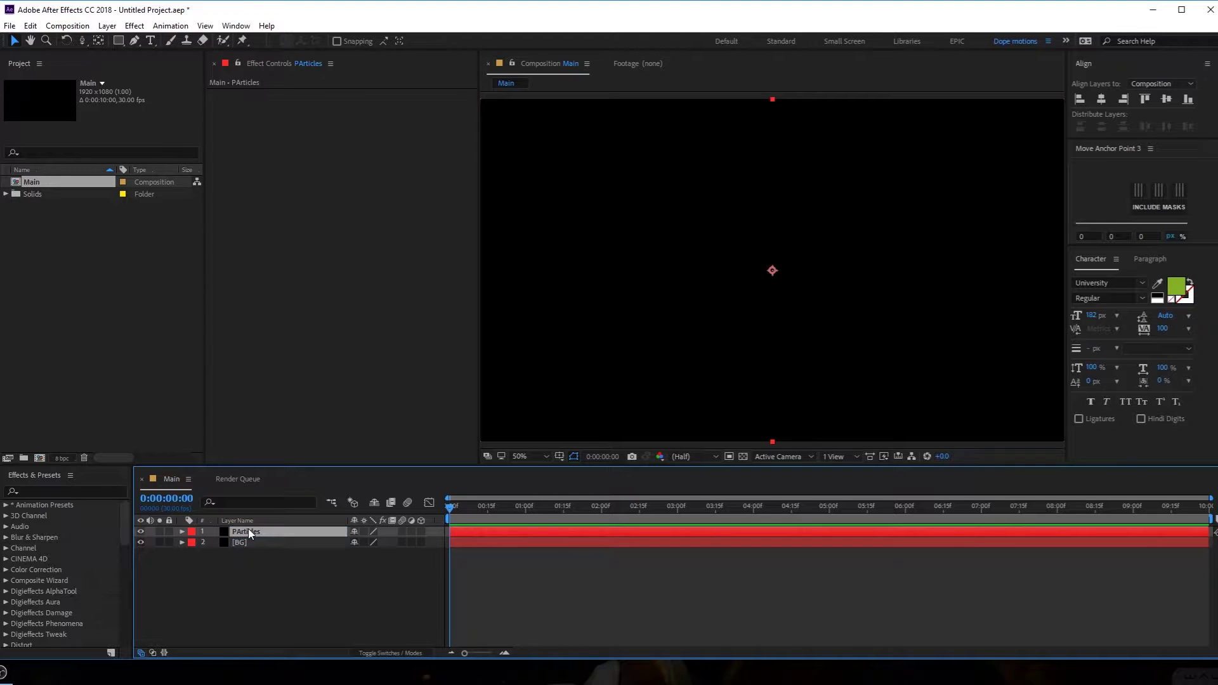
Search the effects for "star" and apply Stardust to the PArticles layer
key("ctrl+space")
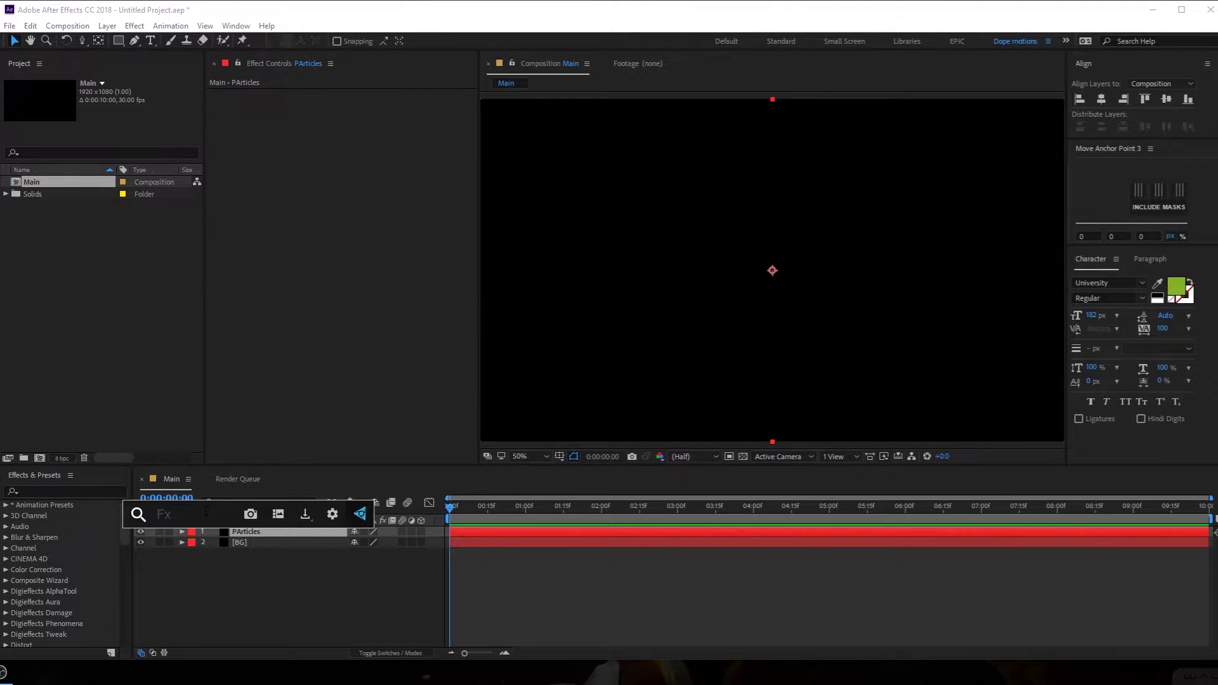
type("star")
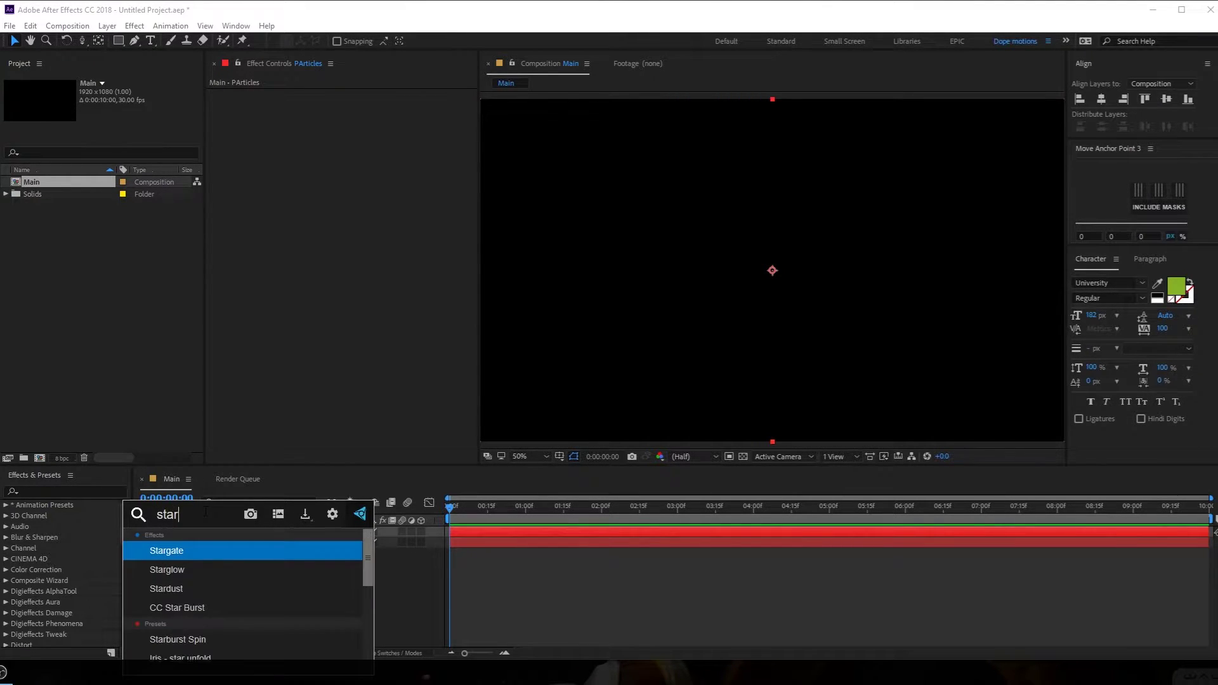
key("Down")
key("Down")
key("Return")
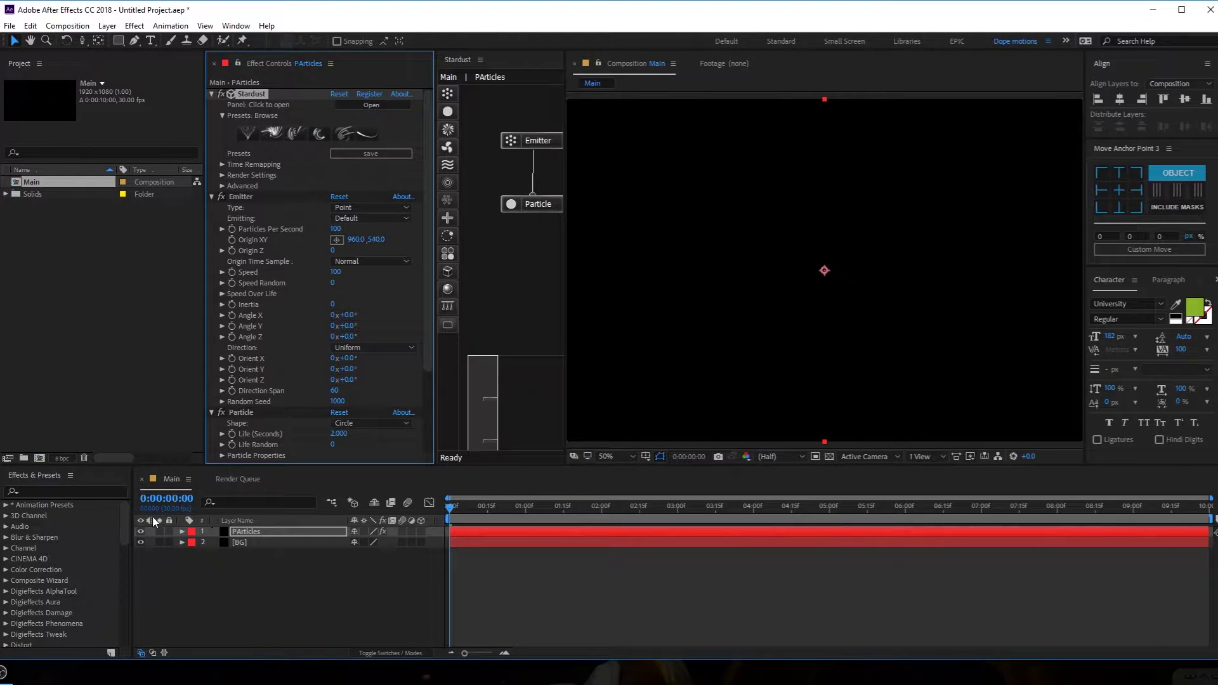
Rename the PArticles layer to Stardust and scrub the timeline to 0:00:04:02 to preview the particles
left_click(264, 531)
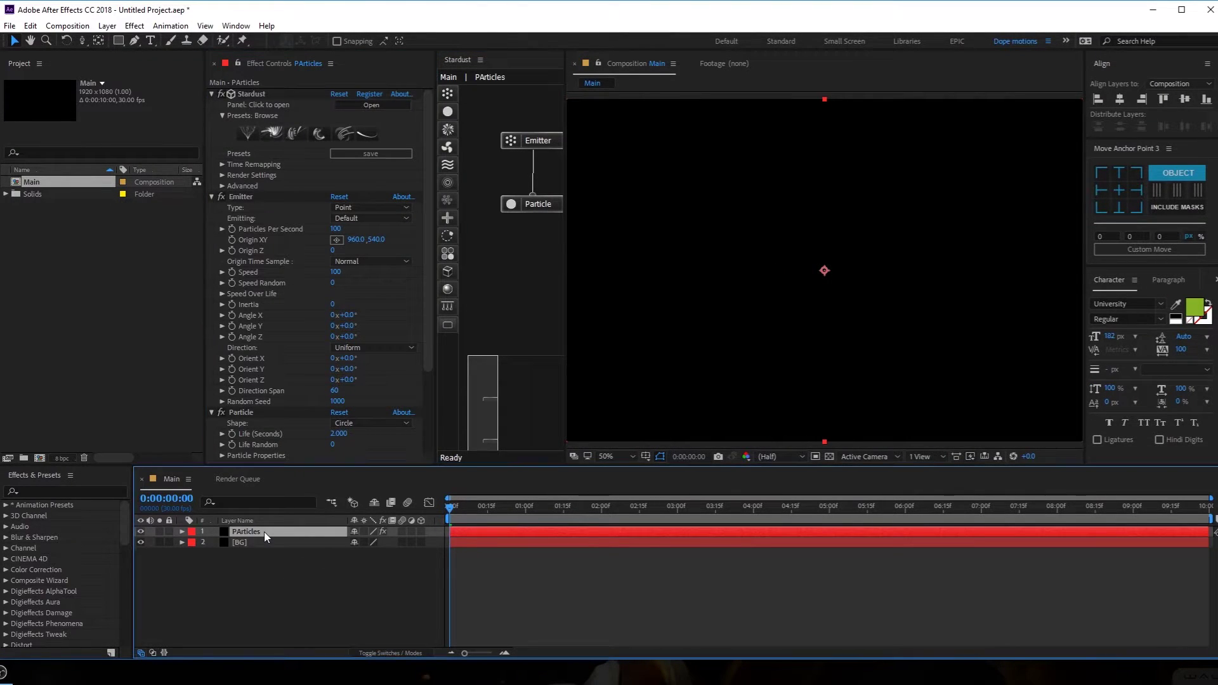
key("Return")
type("Stardust")
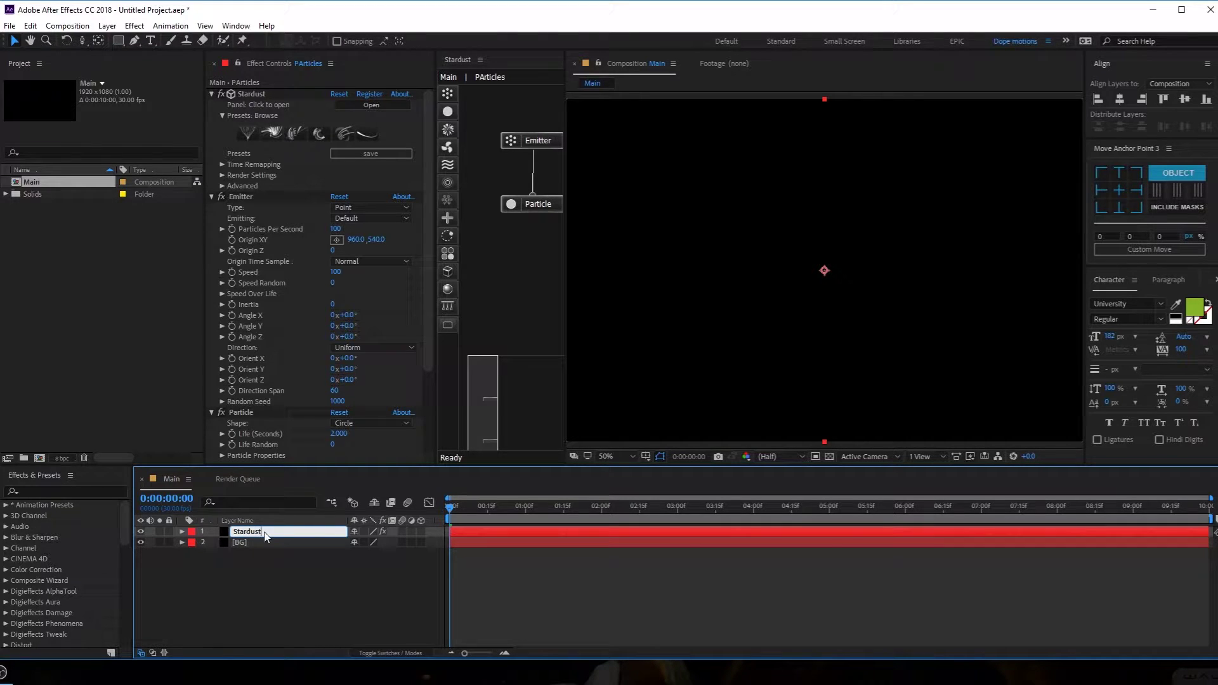
key("Return")
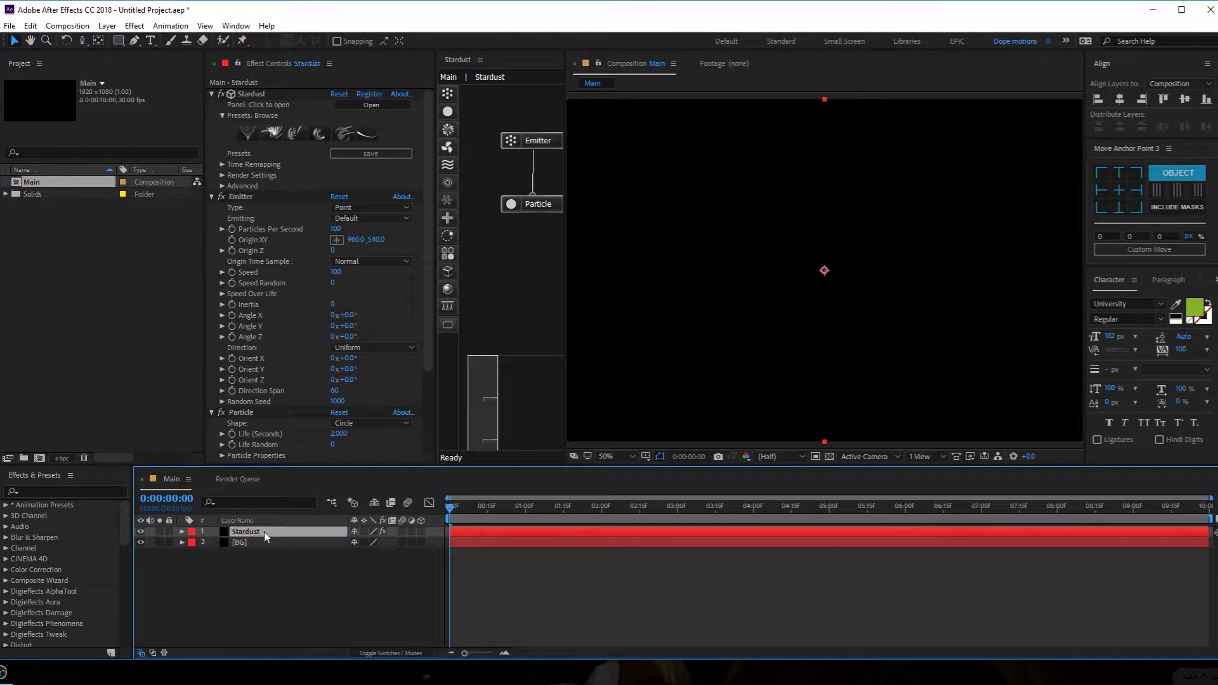
left_click_drag(488, 511, 758, 521)
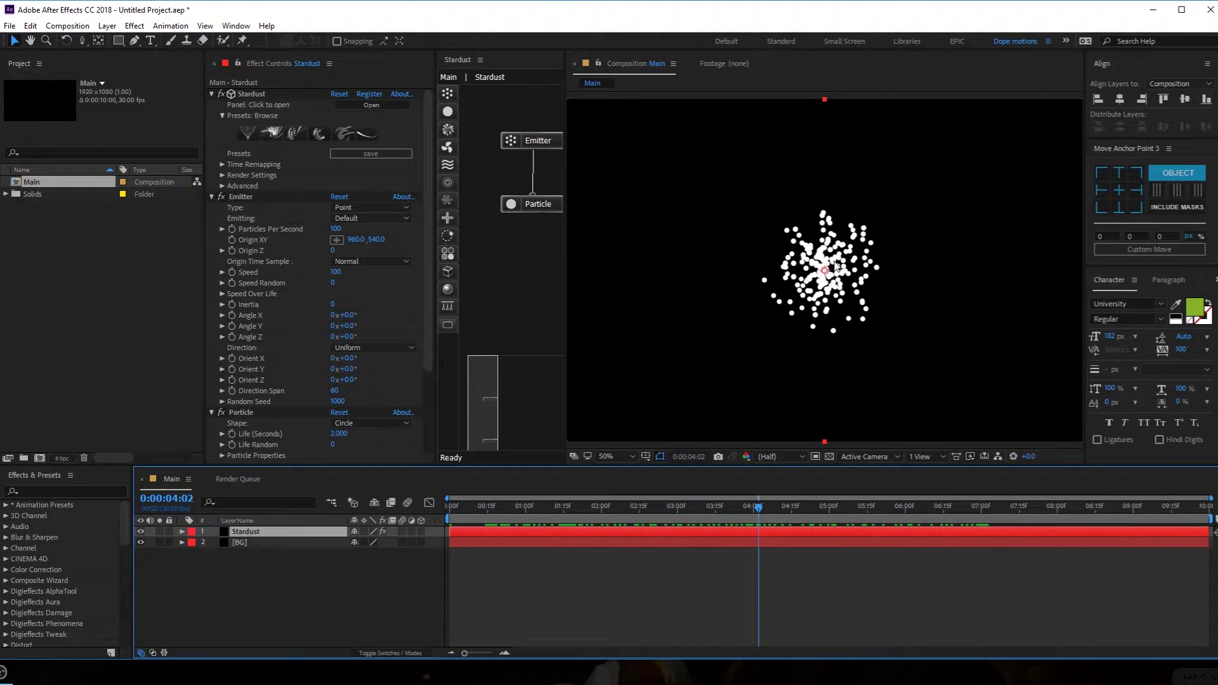
Add a two-node camera named Camera 1 with the 35mm preset to the composition
right_click(281, 594)
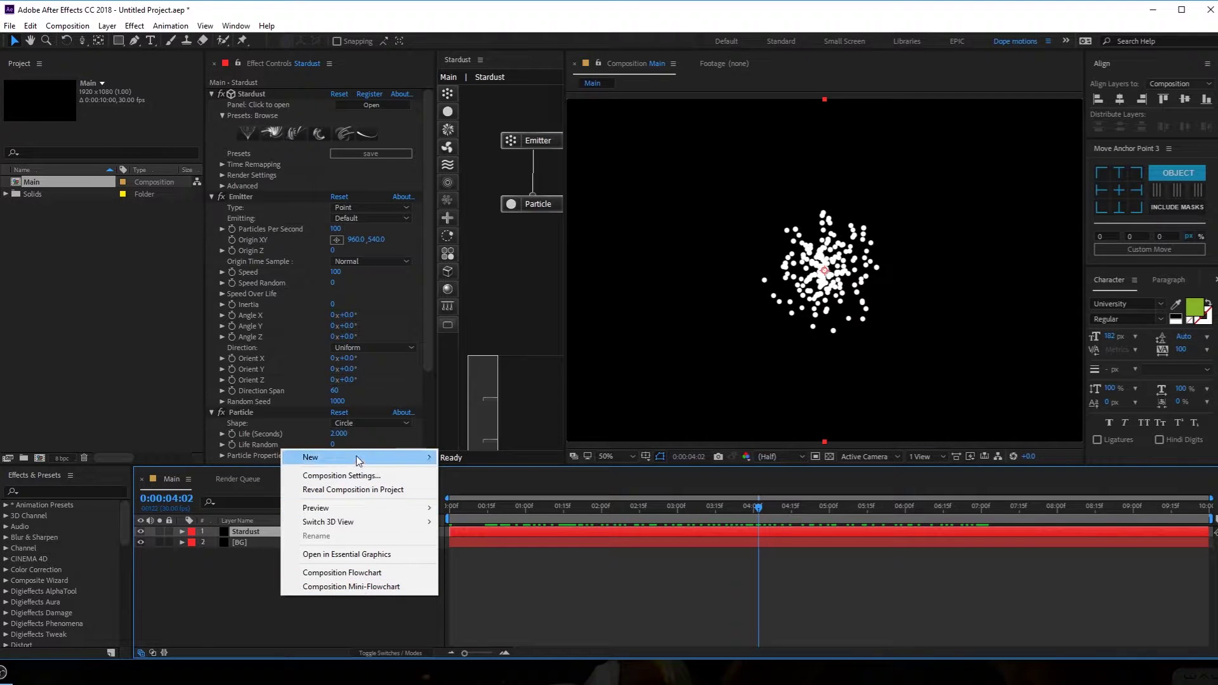
mouse_move(406, 457)
left_click(483, 517)
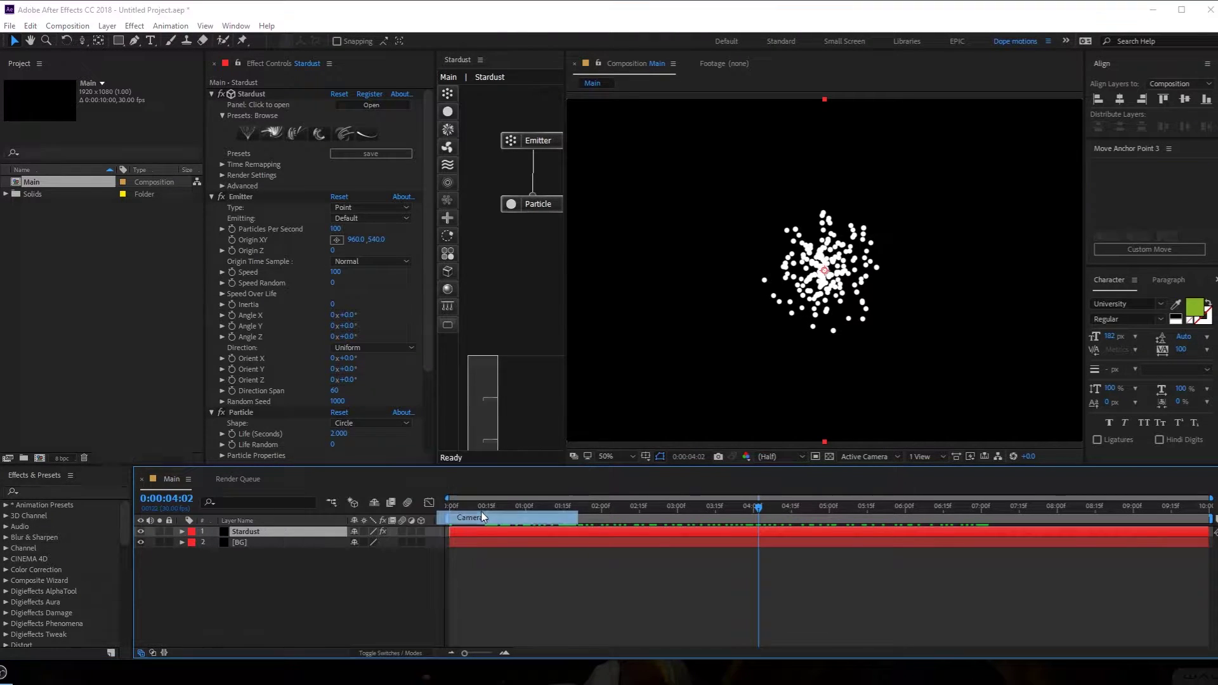
left_click(317, 235)
left_click(306, 325)
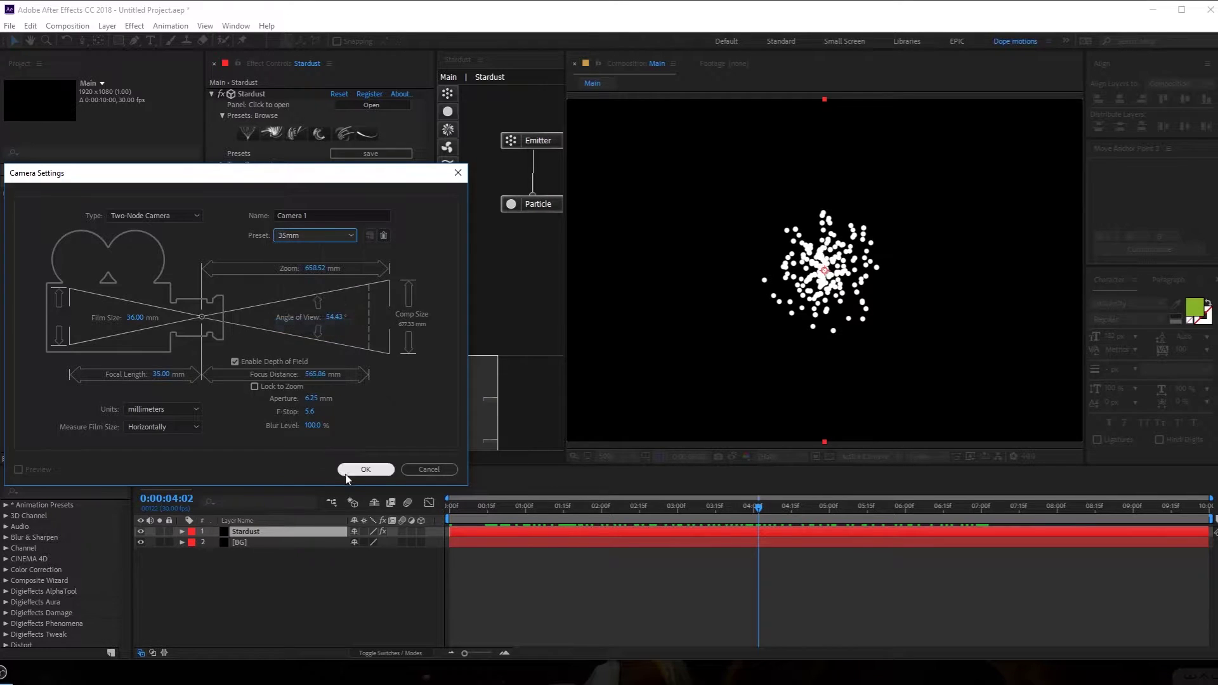
left_click(365, 474)
Orbit the camera to inspect the particles in 3D, preview playback and widen the Stardust node panel
key("c")
mouse_move(854, 267)
left_mouse_down()
mouse_move(750, 283)
mouse_move(947, 243)
mouse_move(892, 307)
mouse_move(755, 235)
mouse_move(892, 253)
mouse_move(843, 272)
mouse_move(876, 297)
mouse_move(866, 265)
left_mouse_up()
key("space")
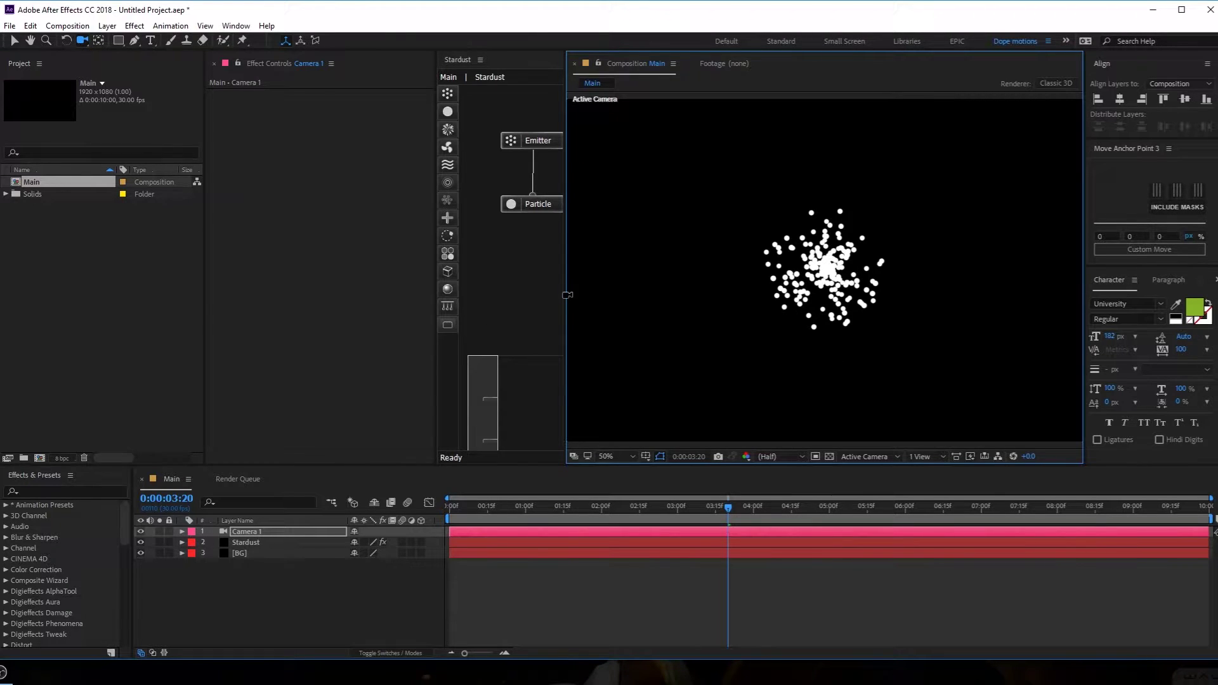
left_click_drag(565, 295, 620, 295)
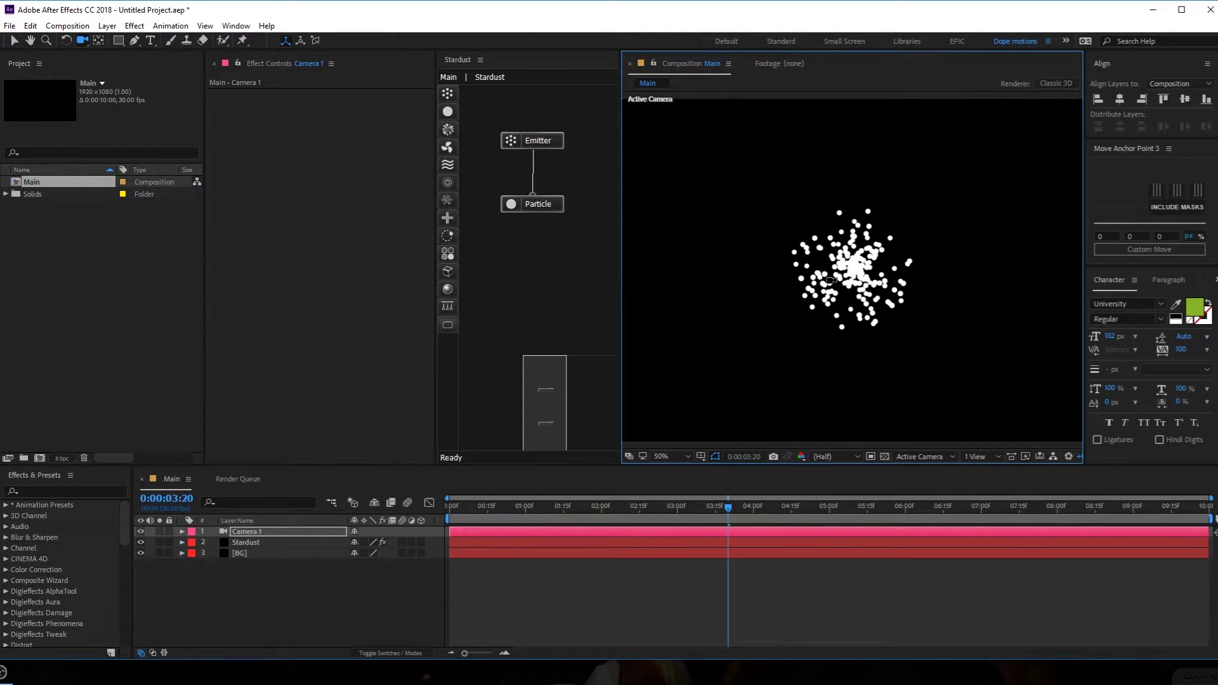
Look up the Stardust panel in the list of available windows, leaving it enabled
left_click(260, 543)
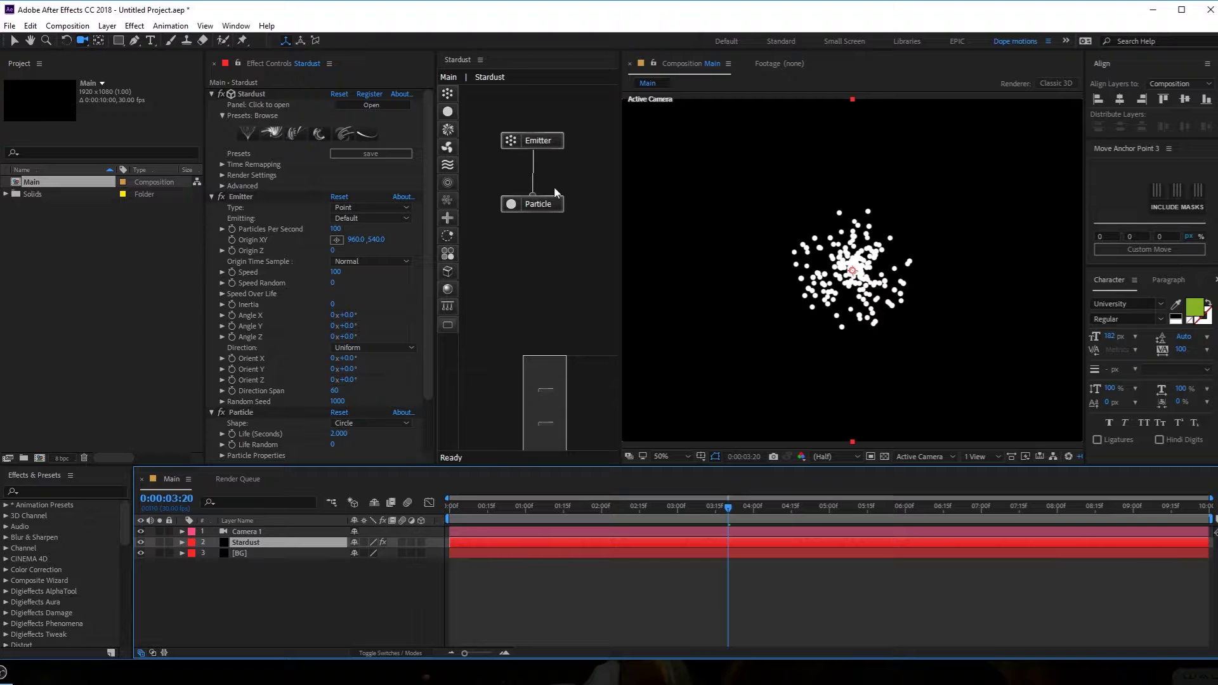
left_click(236, 25)
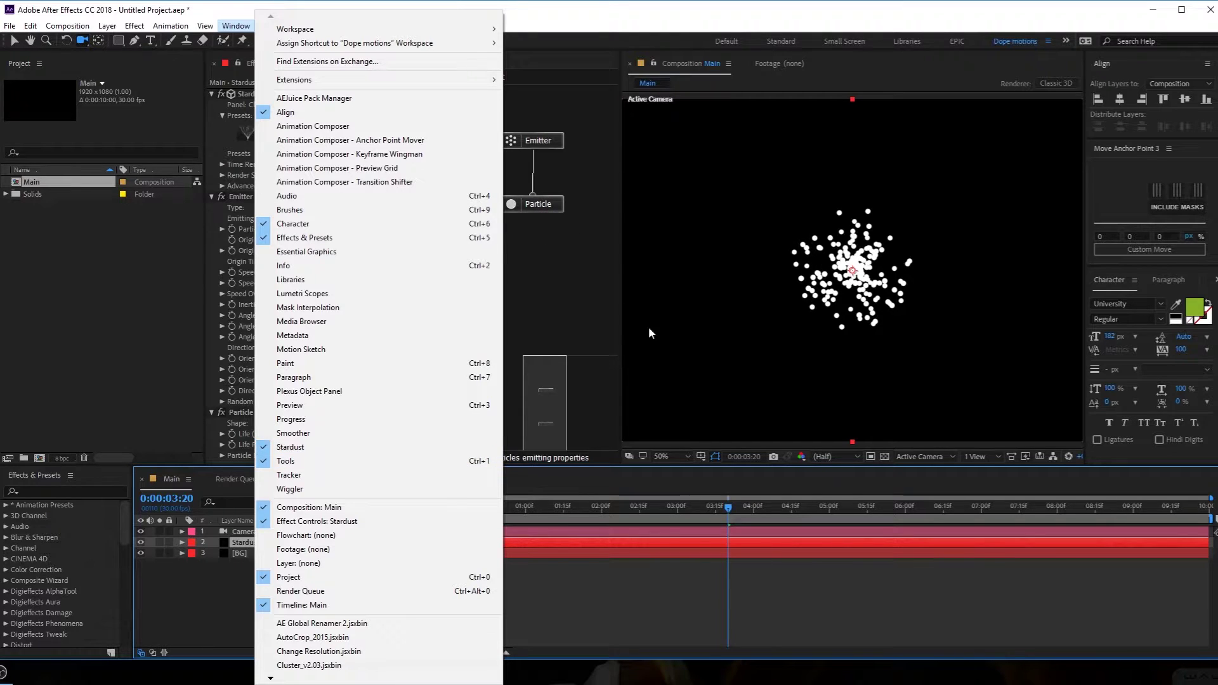
left_click(604, 281)
left_click(254, 581)
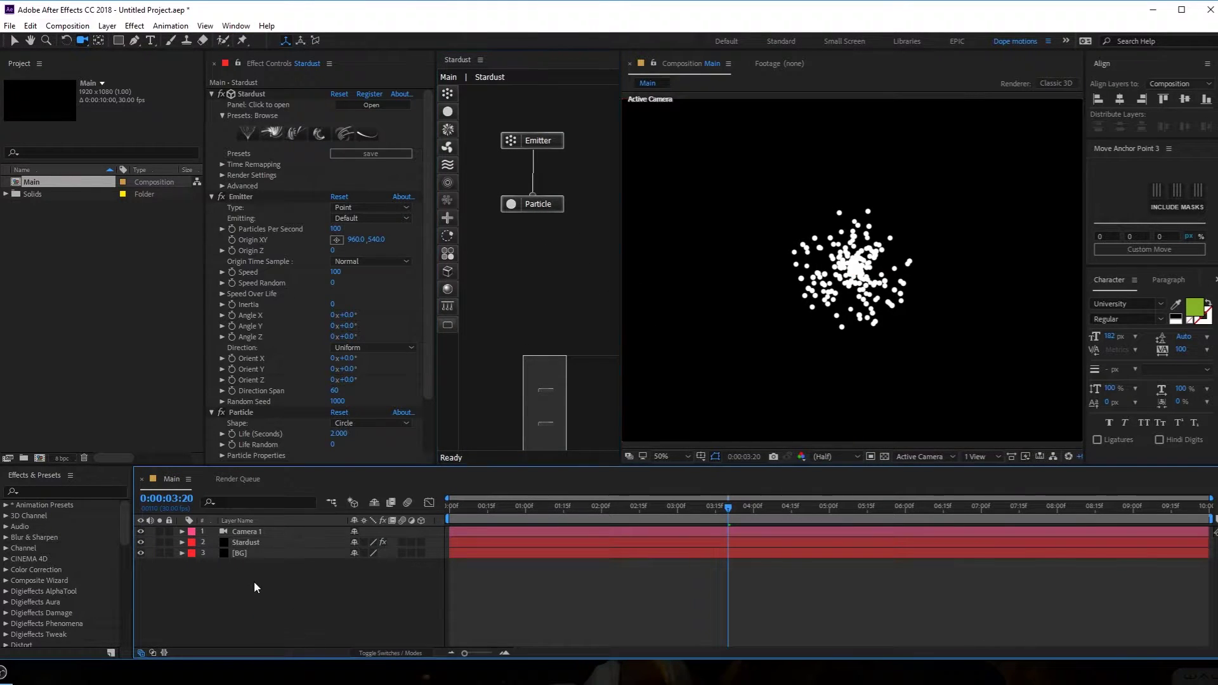
Set the Stardust emitter to 5300 particles per second and change its type to Box
left_click(244, 543)
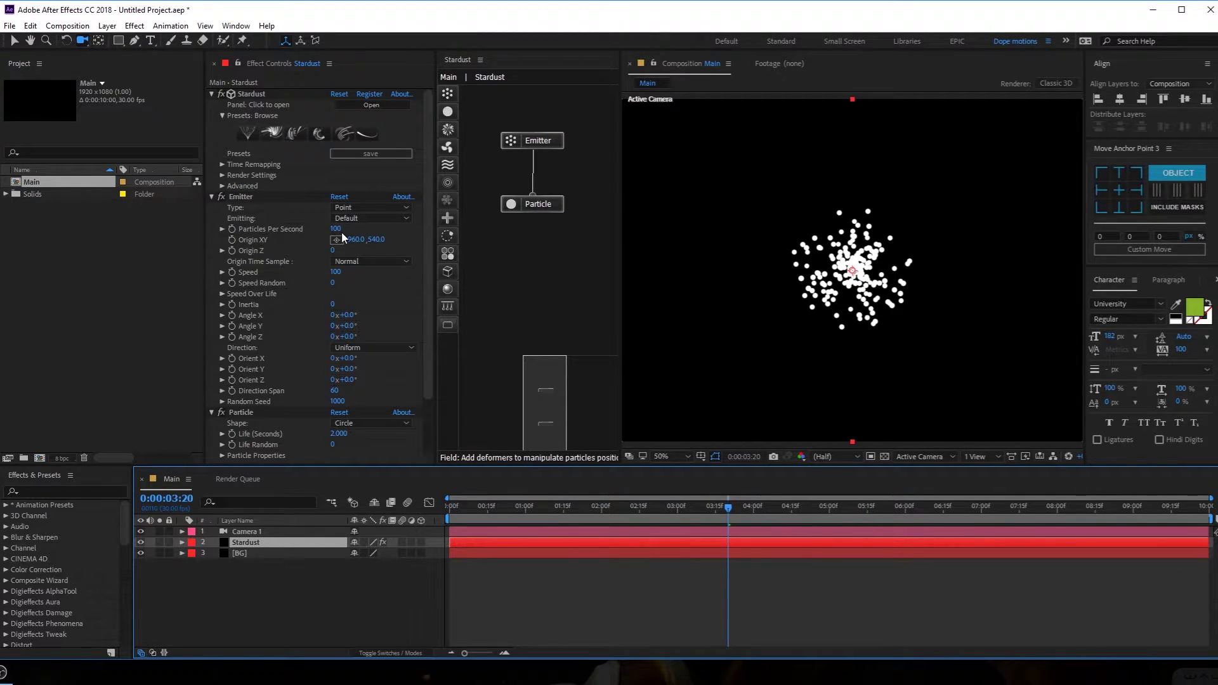
mouse_move(337, 229)
left_mouse_down()
mouse_move(598, 243)
mouse_move(689, 233)
left_mouse_up()
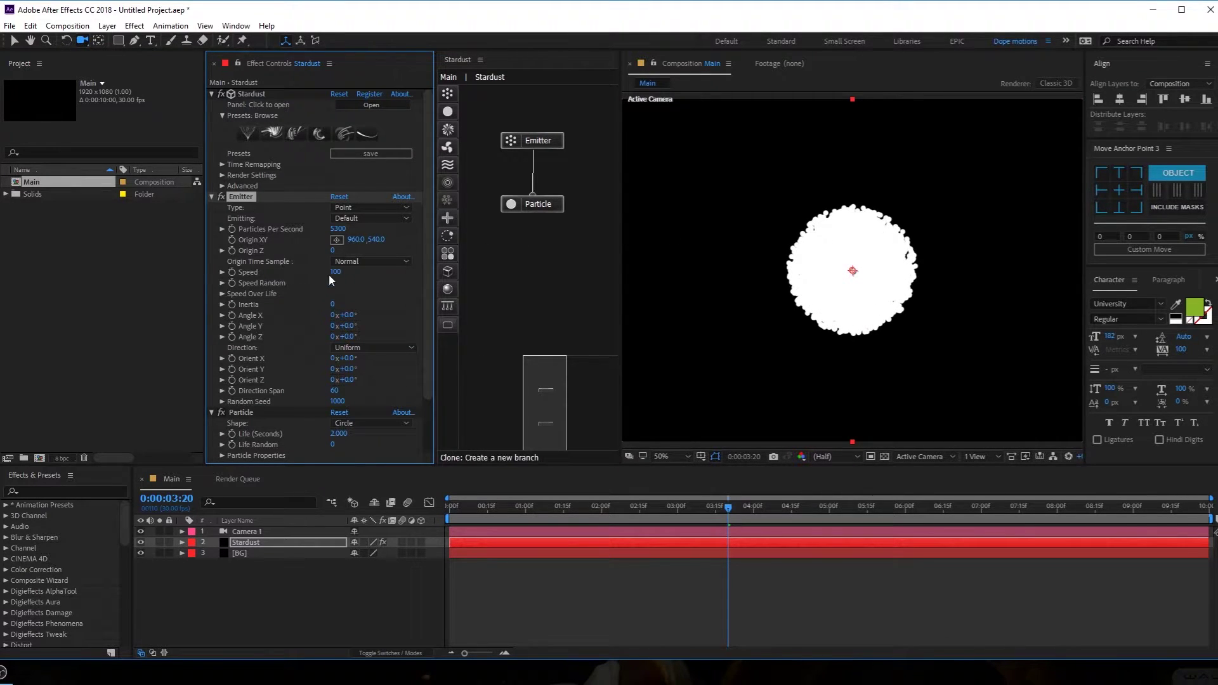
left_click(360, 208)
left_click(360, 234)
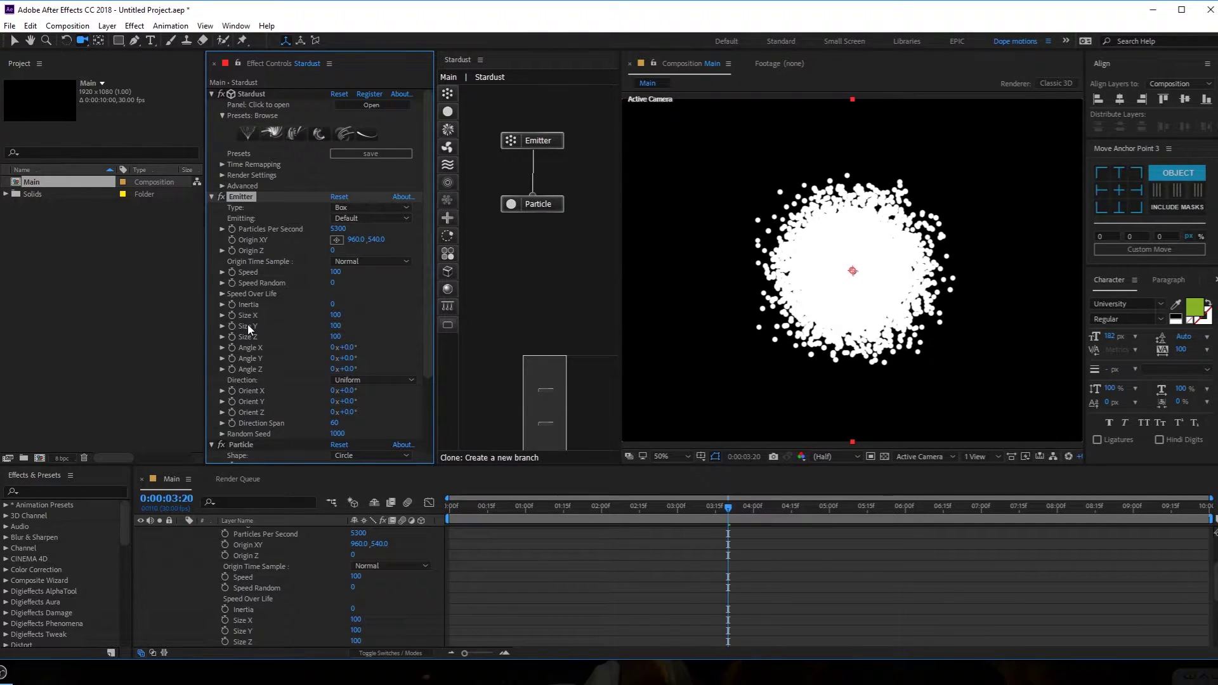
Set the box emitter's Size Y and Size Z to 0 and its Size X to 900
left_click(335, 325)
type("0")
key("Tab")
type("0")
key("Return")
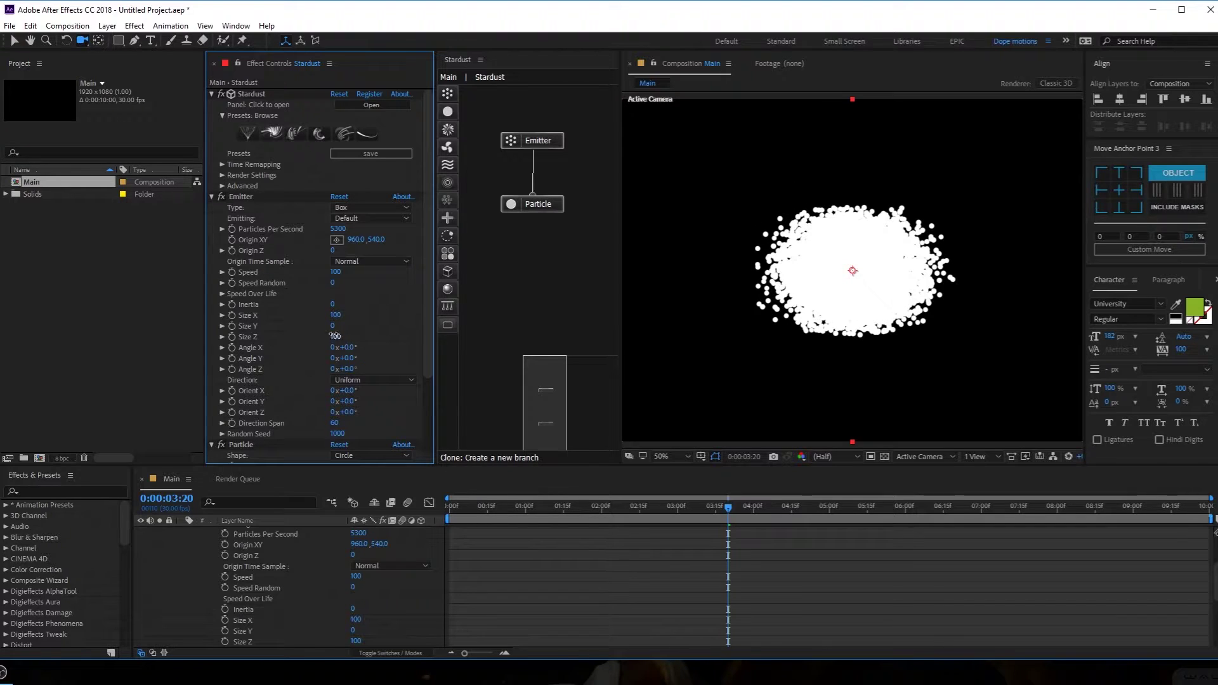
left_click(336, 315)
type("9")
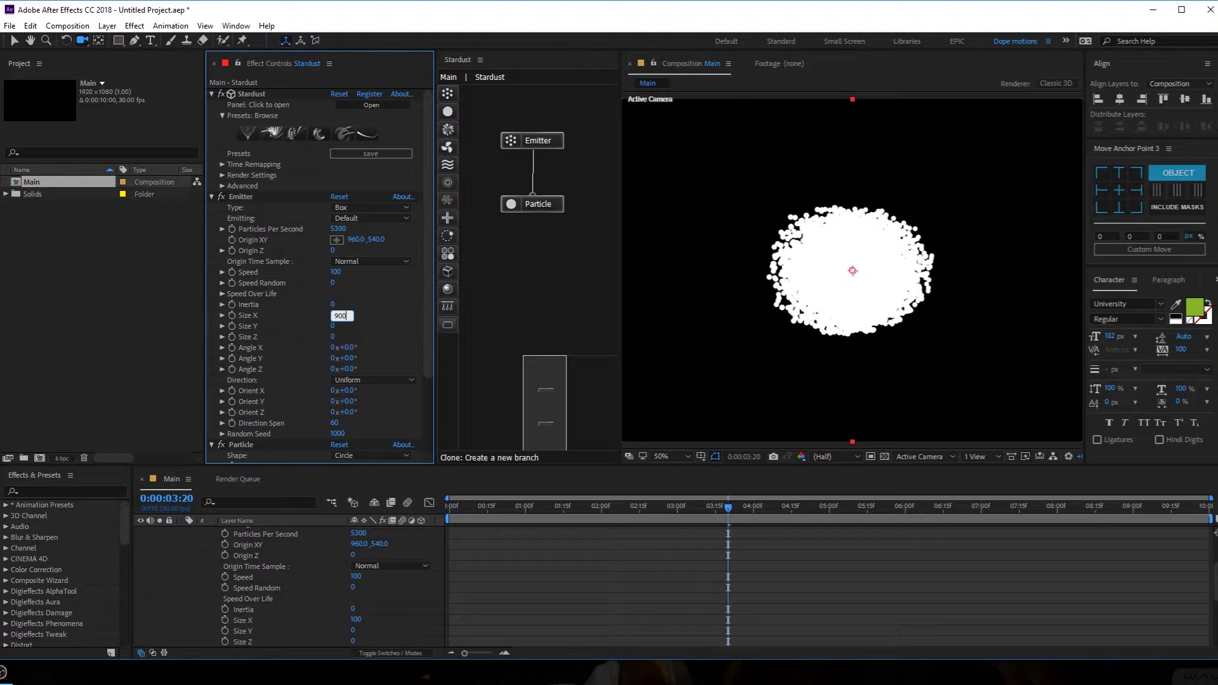
key("Return")
Scrub to 0:00:02:26 to preview the particles and set the emitter's Speed to 0
left_click_drag(461, 514, 667, 517)
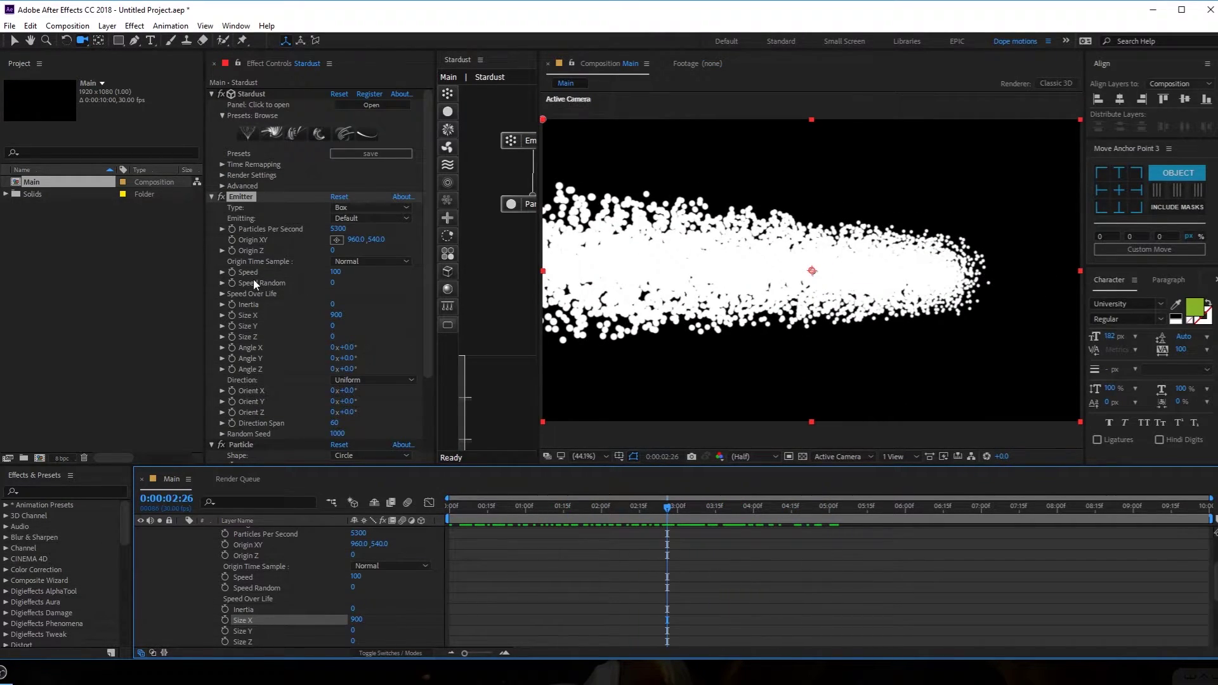
mouse_move(337, 273)
left_mouse_down()
mouse_move(355, 273)
mouse_move(336, 272)
left_mouse_up()
left_click(336, 272)
type("0")
key("Return")
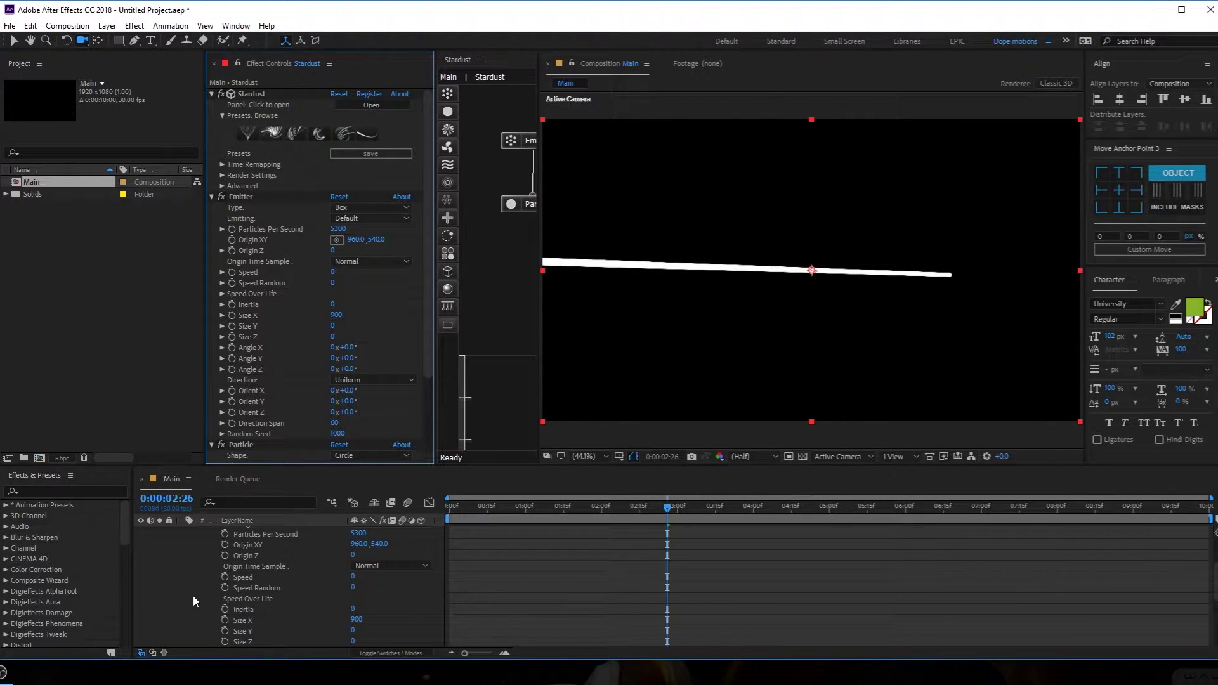
Reset Camera 1's transform and scrub to 0:00:05:19 to preview the particle line
scroll(193, 600, "up", 3)
left_click(228, 533)
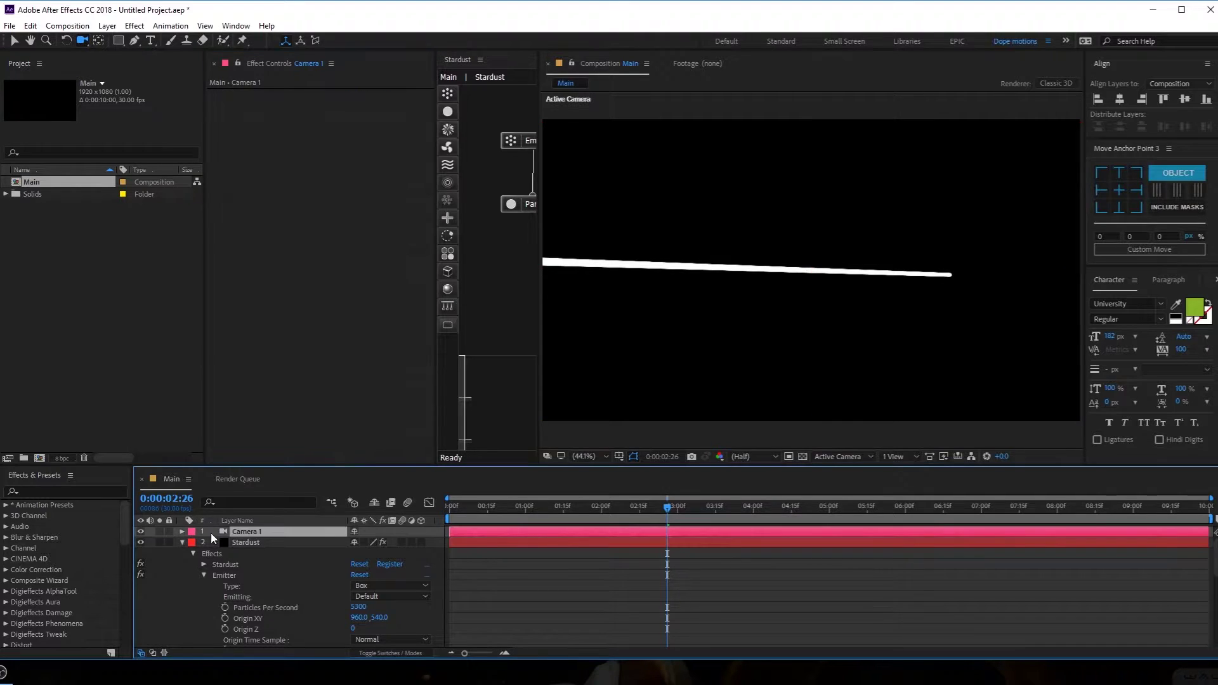
left_click(182, 532)
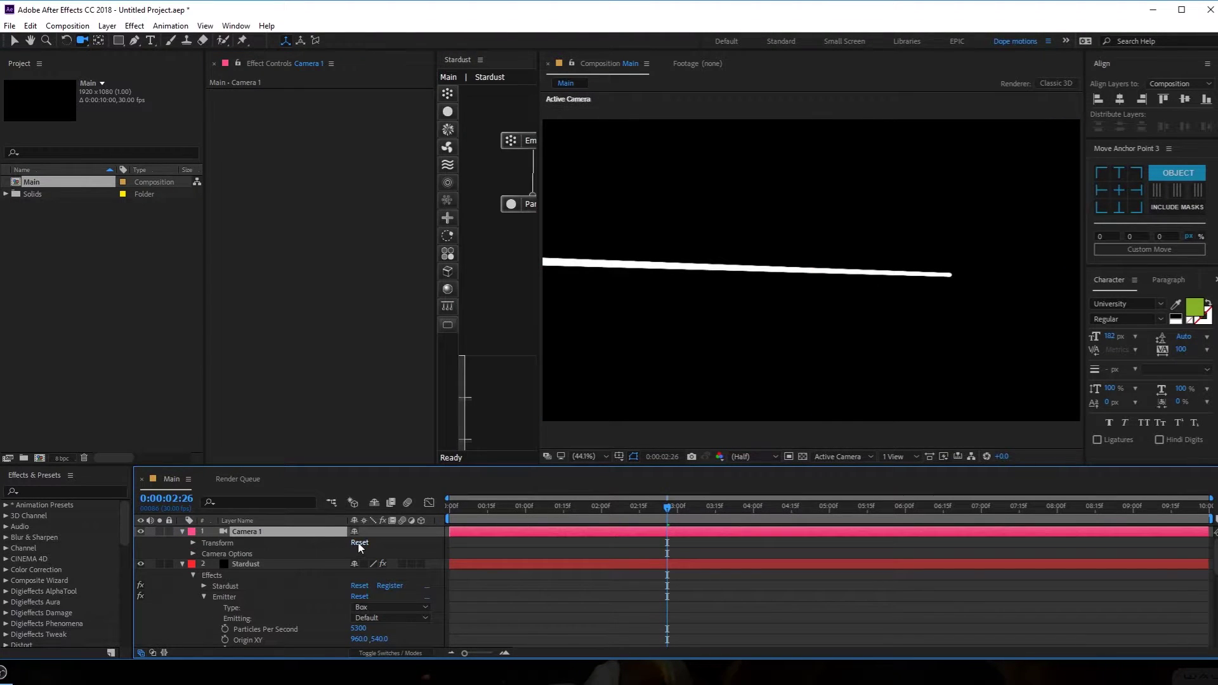
left_click(359, 543)
left_click(508, 515)
left_click_drag(514, 519, 877, 519)
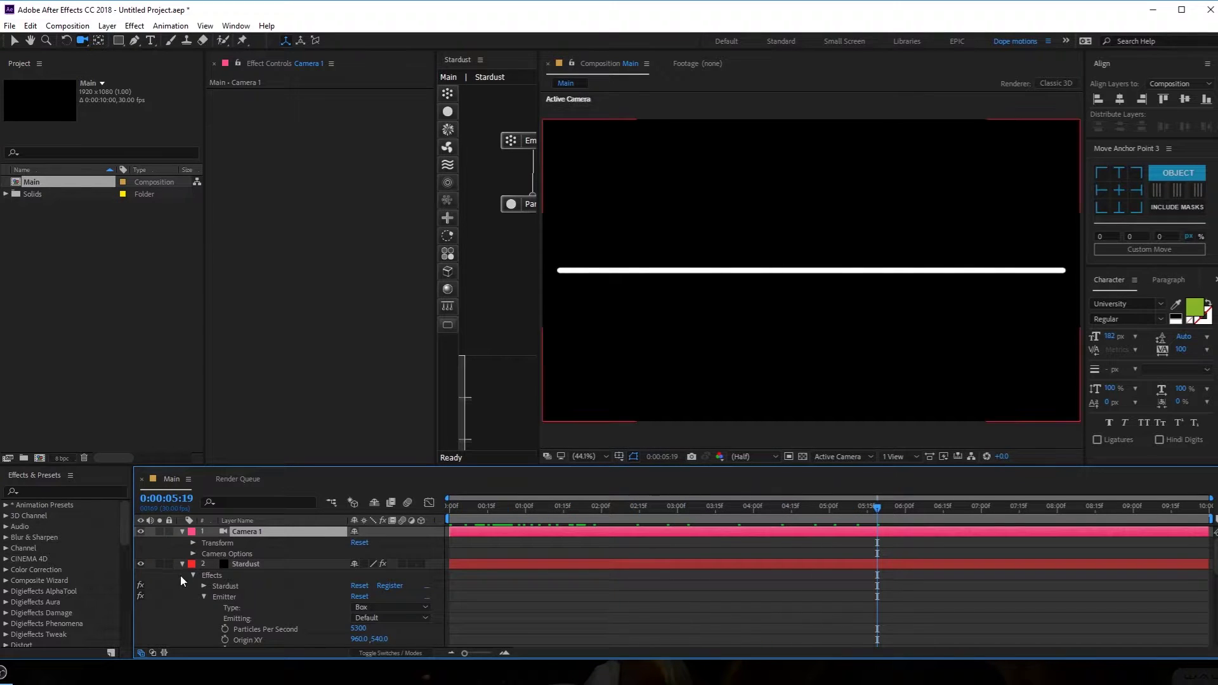
left_click(183, 533)
Try an emitter Speed of 60 on the Stardust layer and scrub to 0:00:05:26 to preview it
left_click(244, 543)
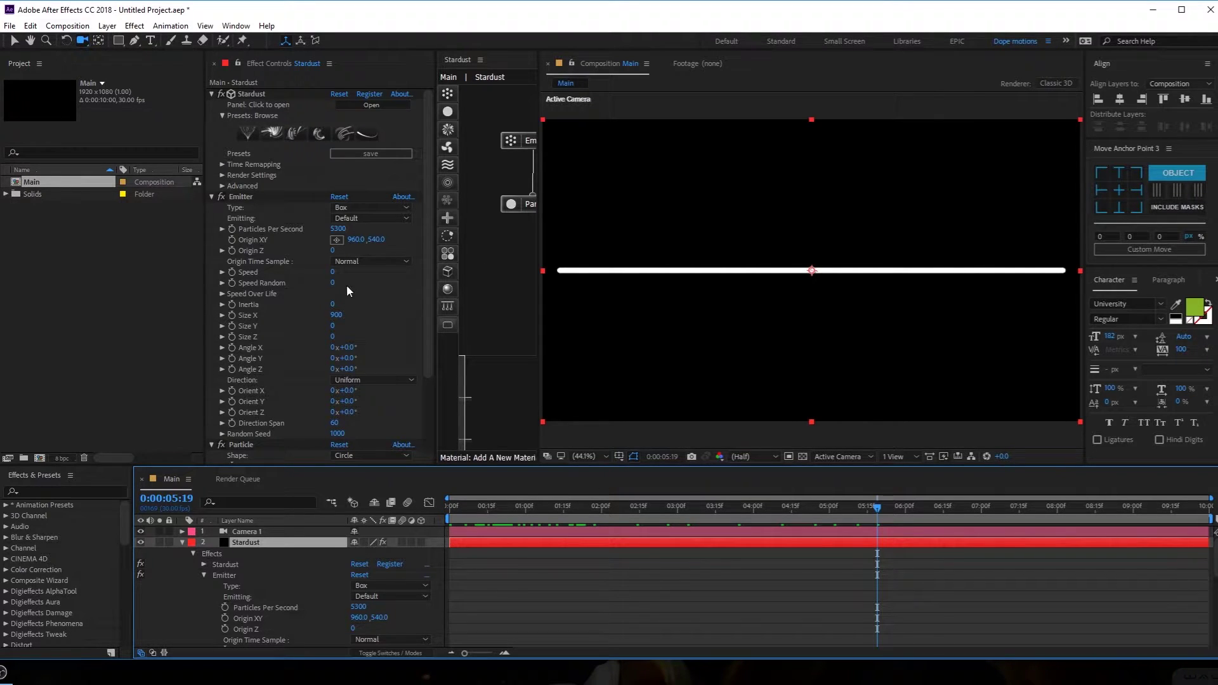
left_click_drag(332, 272, 334, 272)
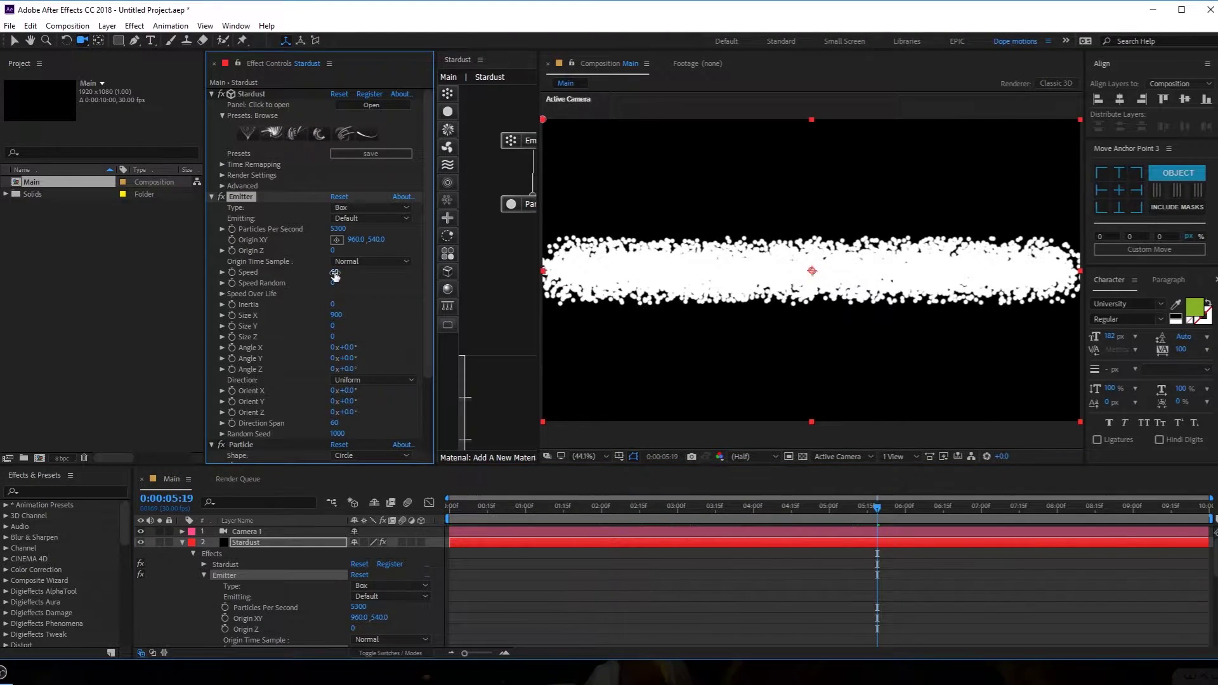
left_click_drag(518, 506, 908, 513)
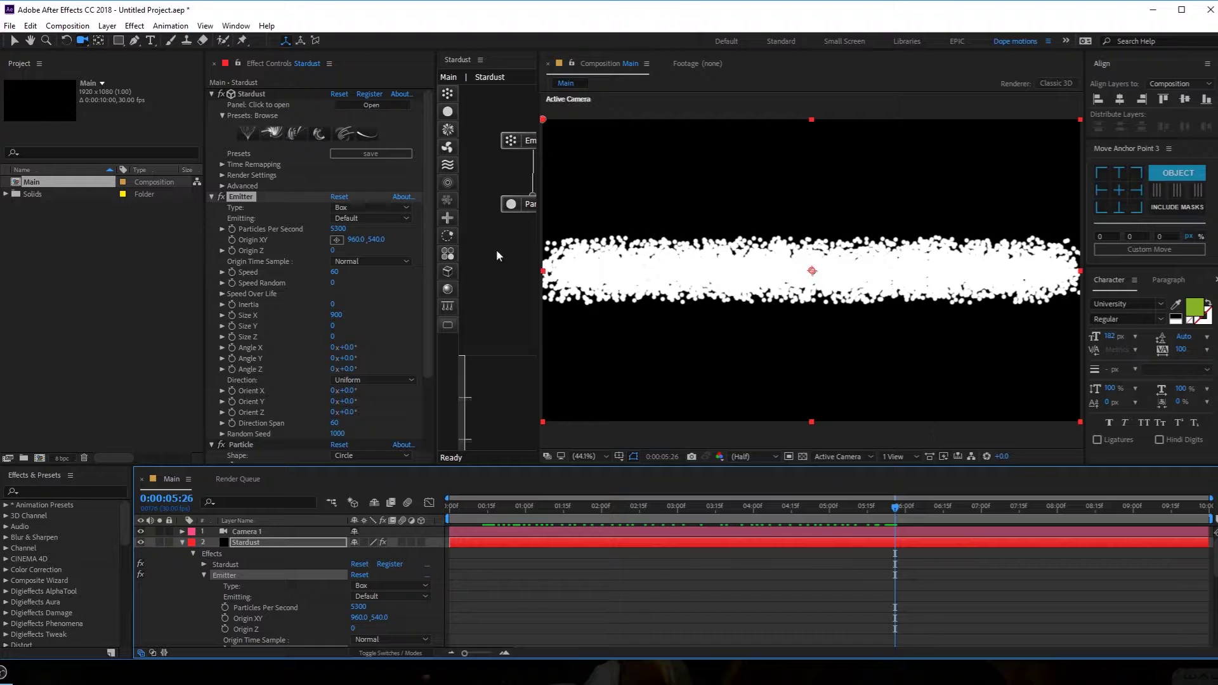
Widen the Stardust node panel and set the emitter's Speed to 0
key("v")
left_click_drag(541, 247, 617, 248)
left_click(335, 272)
type("0")
left_click(393, 282)
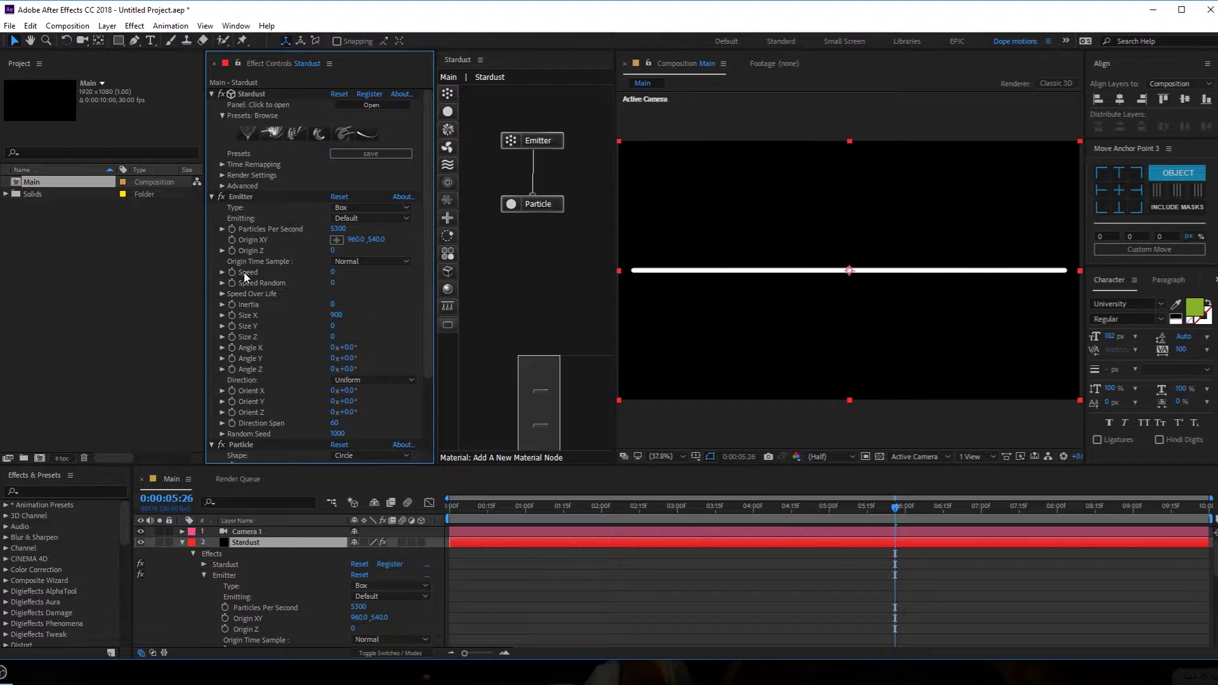
Set the Particle's size to 2 pixels in its particle properties
left_click(211, 196)
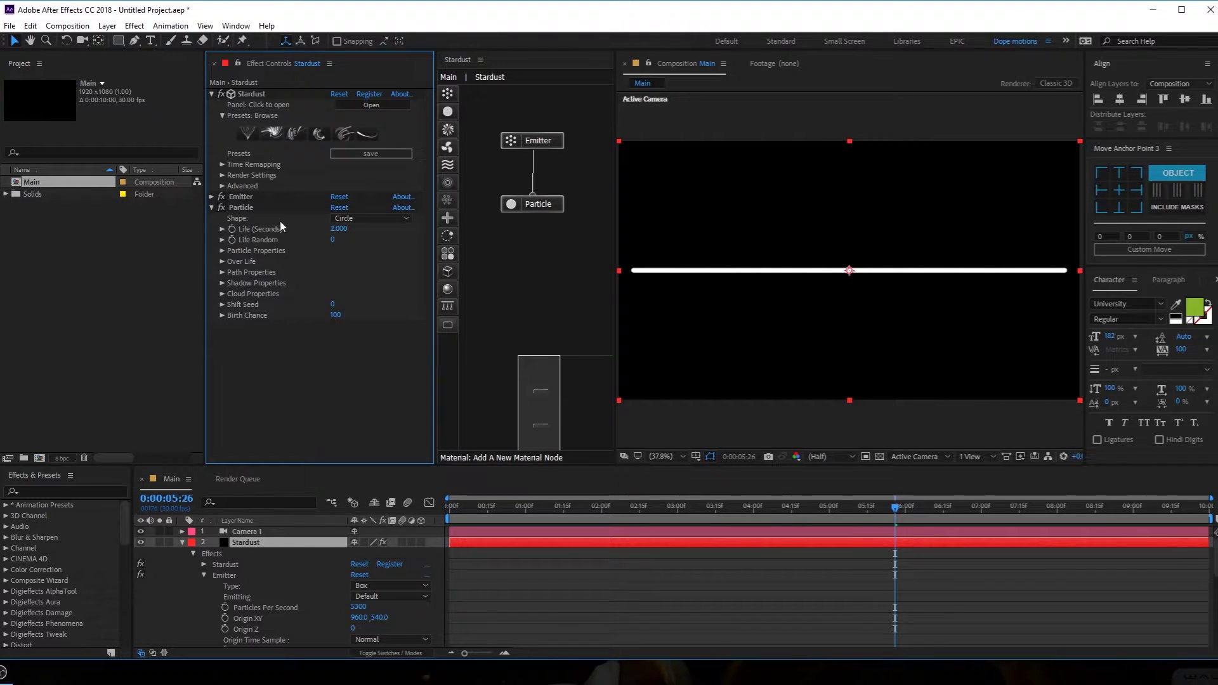
left_click(221, 251)
left_click(333, 260)
type("2")
key("Return")
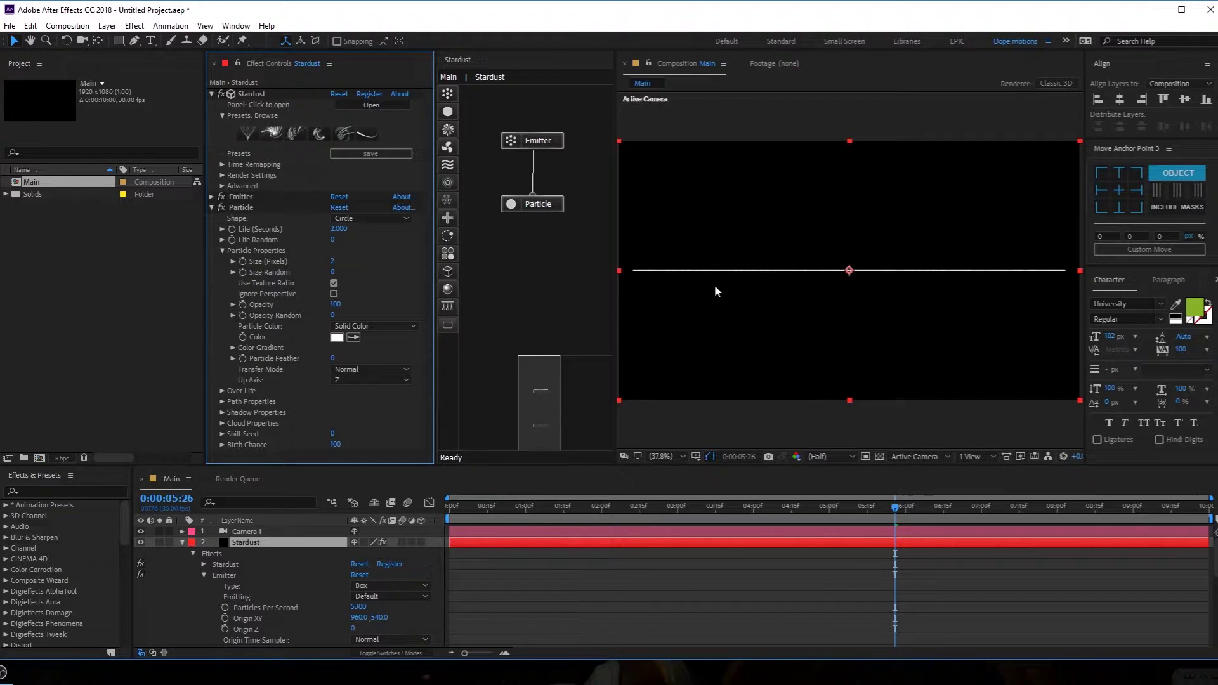
left_click(212, 208)
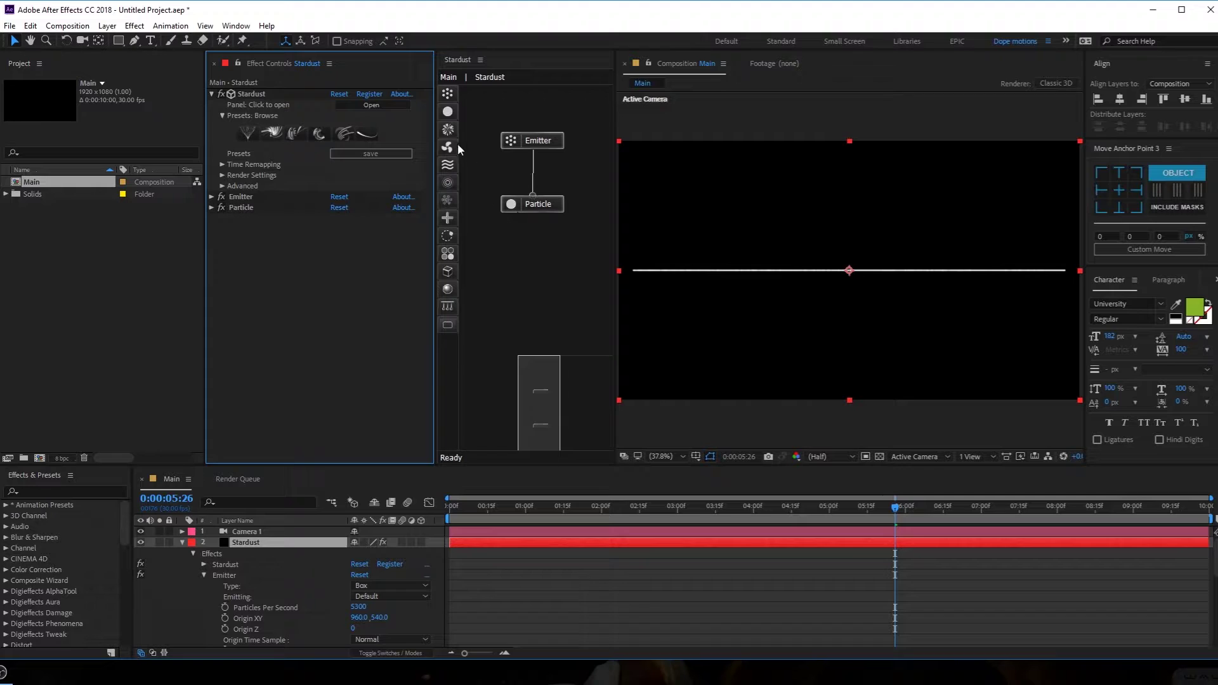
Add a Force node connected below the Particle node and align it in the node chain
left_click_drag(449, 146, 533, 213)
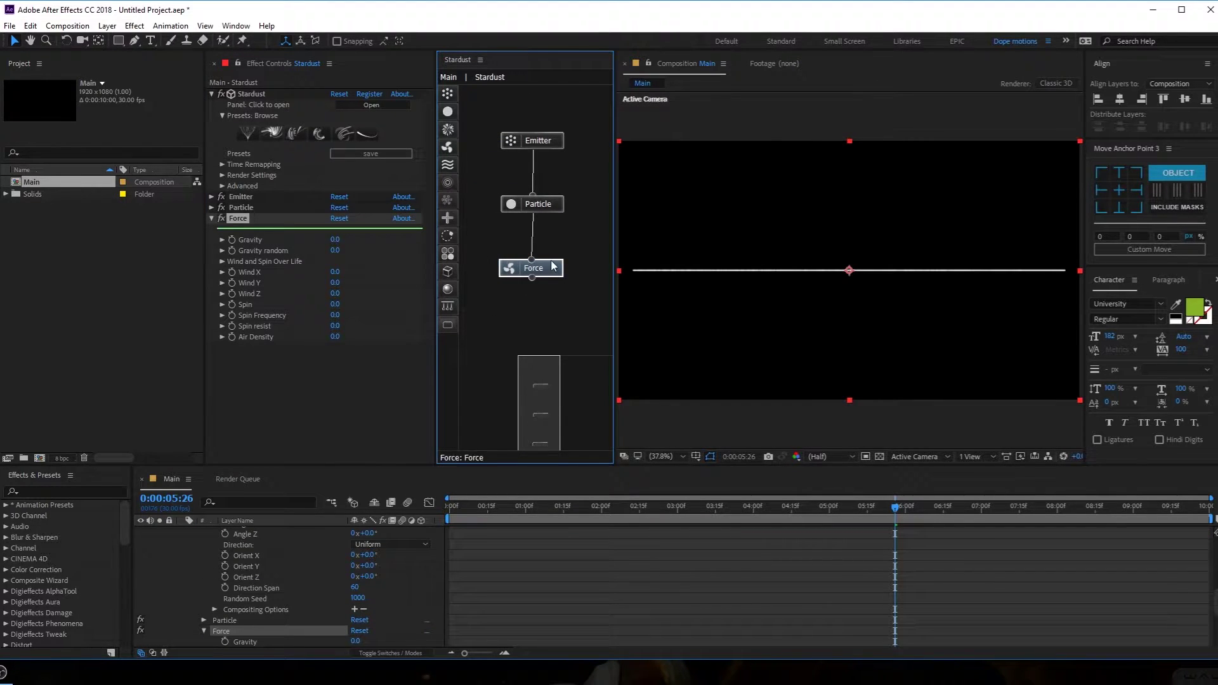
left_click_drag(552, 267, 556, 265)
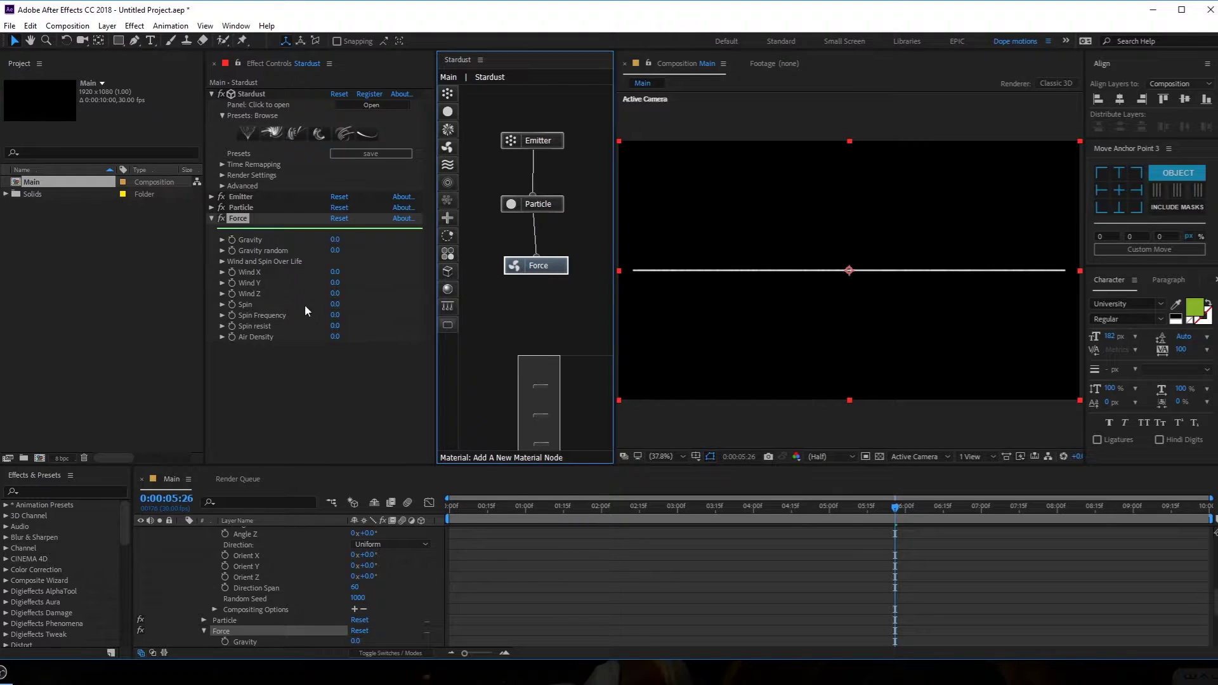
left_click(267, 284)
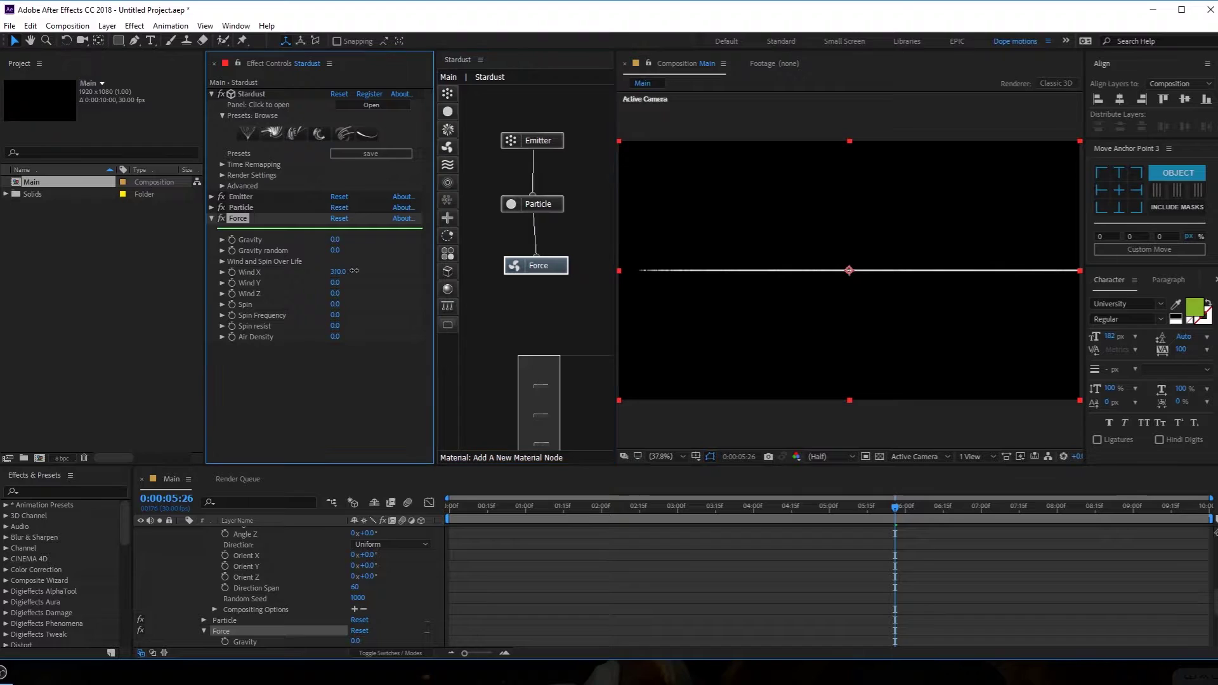
Try Wind Y values of -150 and -200 on the Force node
left_click(335, 283)
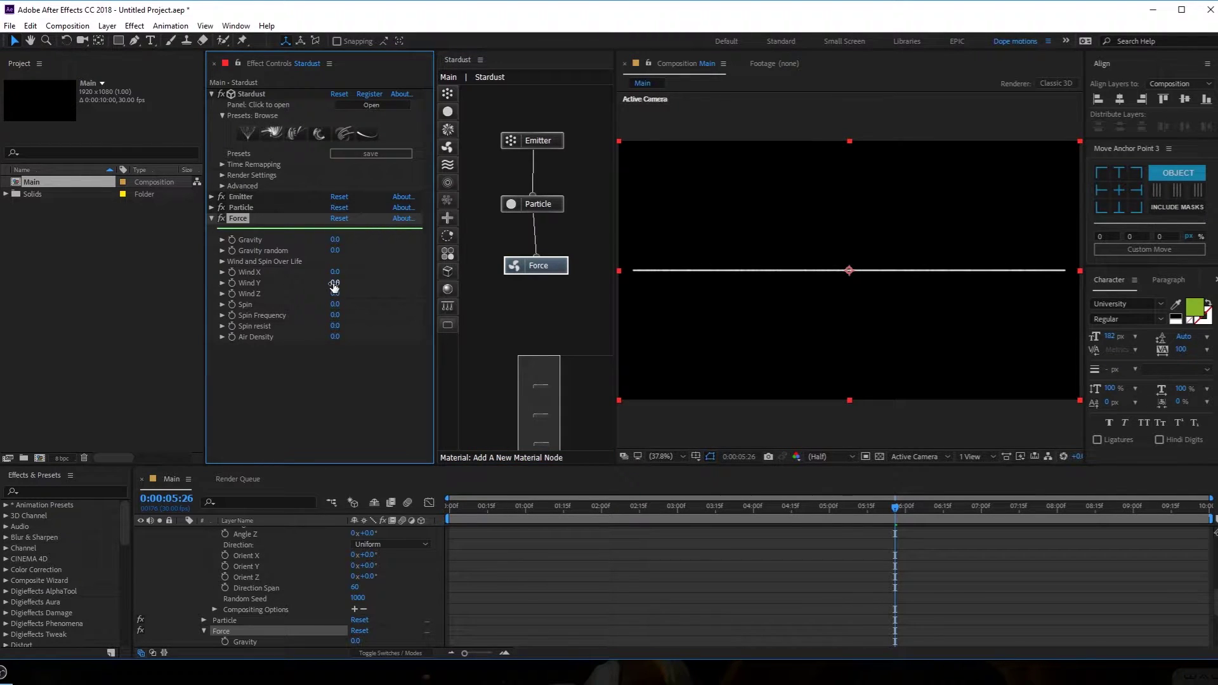
type("-150")
key("Return")
left_click(339, 283)
type("-200")
key("Return")
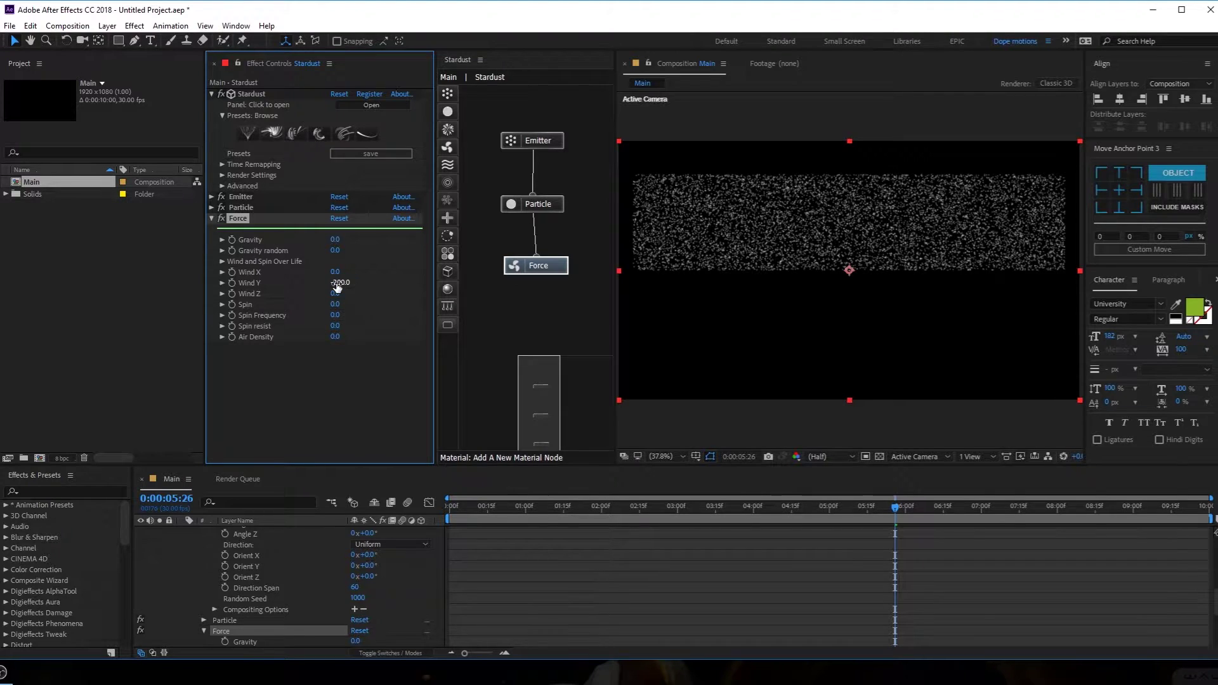
Set the Force's Wind Y to -250 and scrub to 0:00:03:15 to preview the rising particles
left_click(468, 506)
left_click_drag(469, 508, 700, 536)
left_click(340, 283)
type("-250")
key("Return")
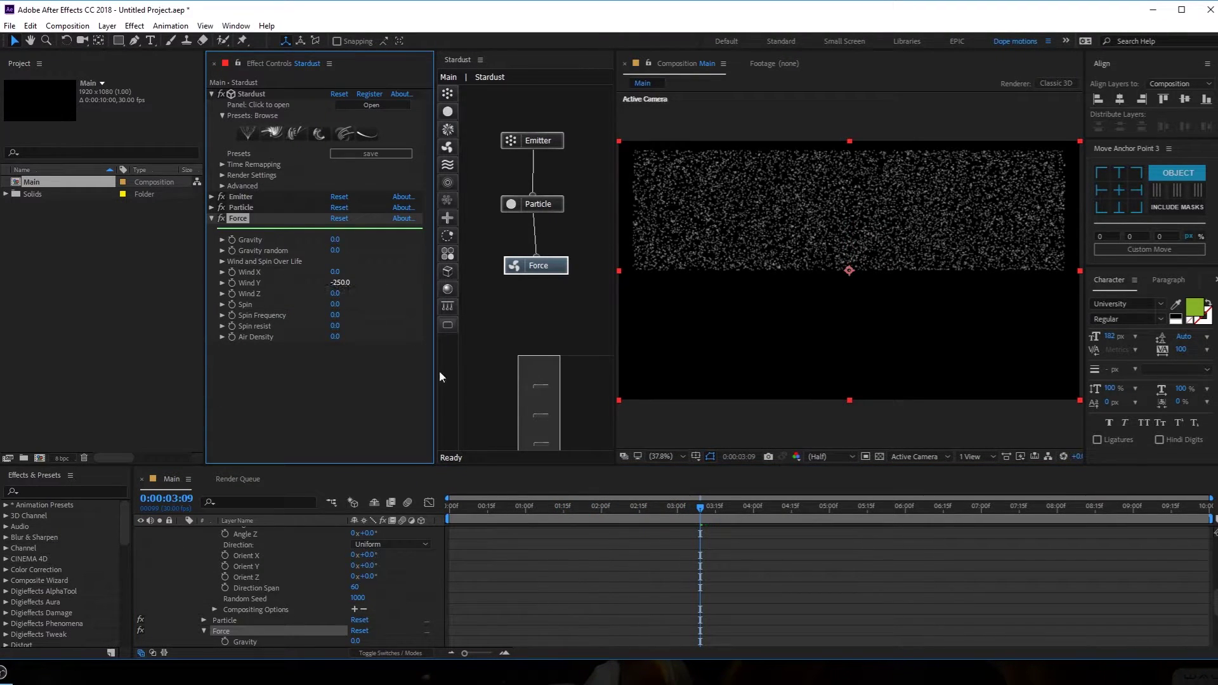
left_click_drag(465, 503, 715, 536)
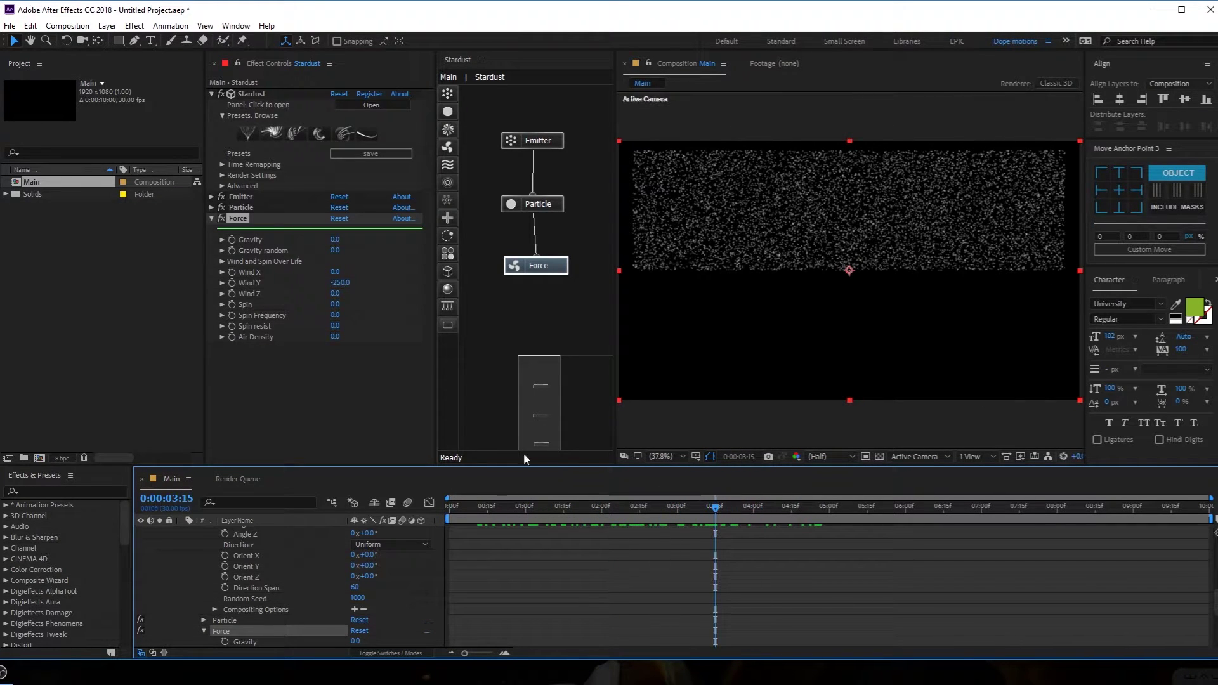
Add a Turbulence node connected below the Force node and align it in the node chain
left_click(212, 219)
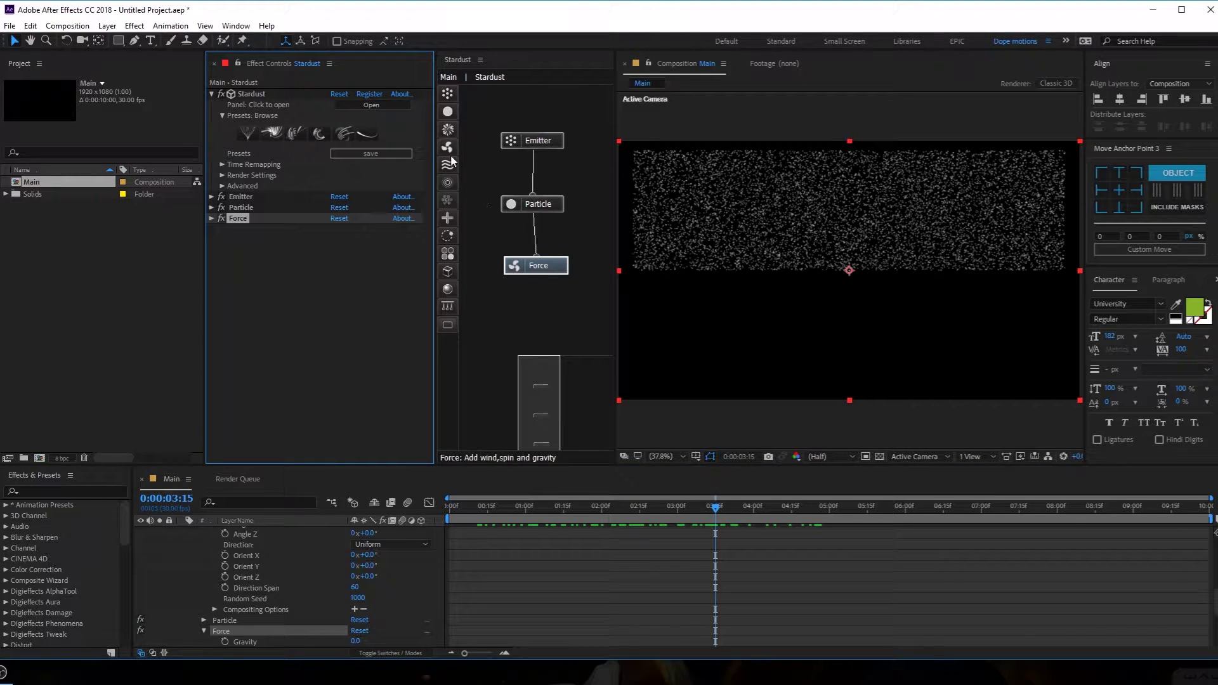
left_click_drag(450, 165, 534, 257)
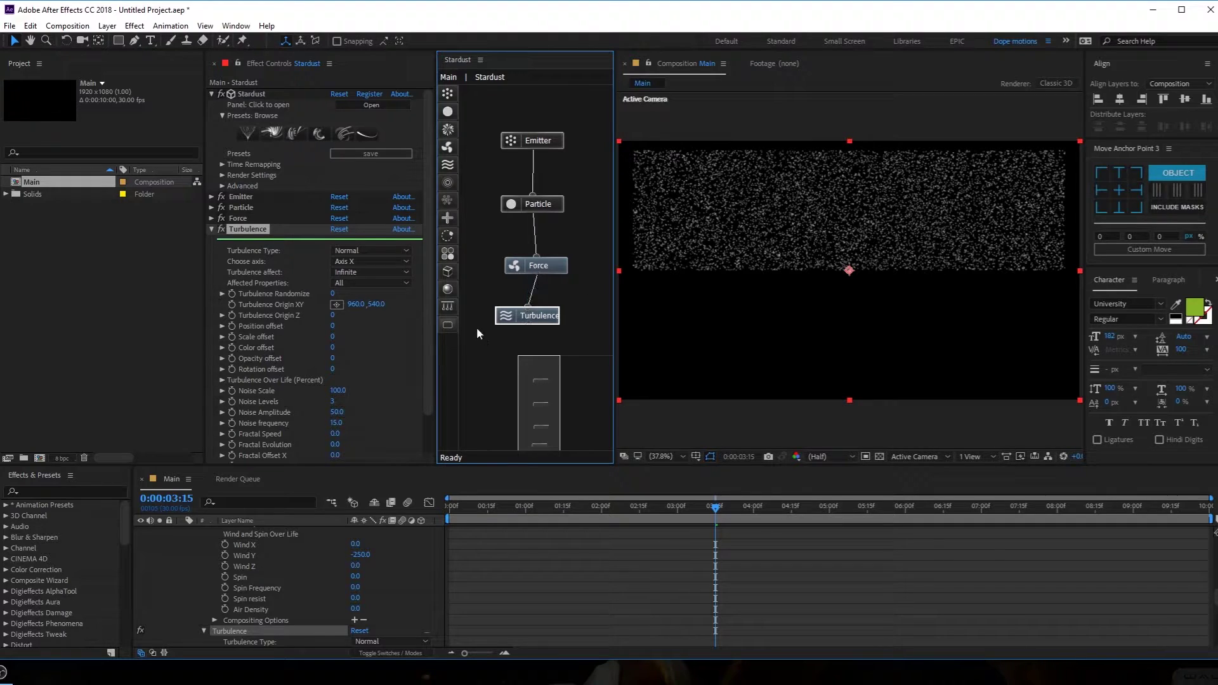
left_click_drag(554, 319, 557, 316)
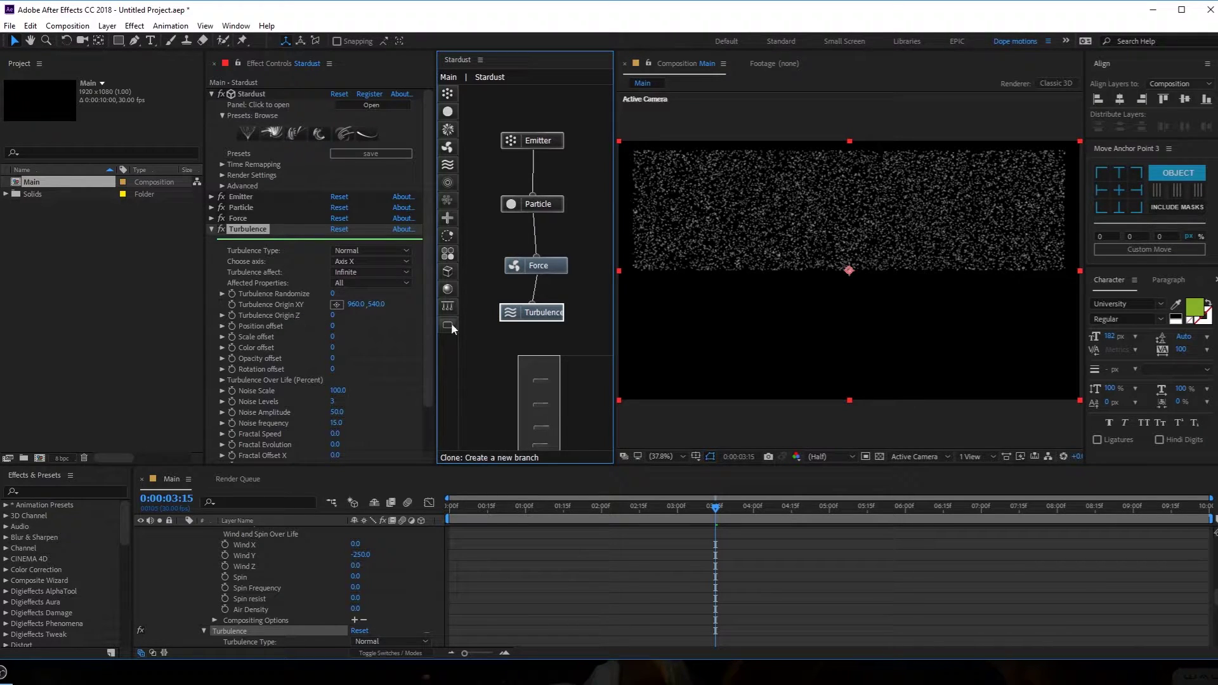
Set the Turbulence's Position offset to 250
left_click_drag(428, 293, 428, 370)
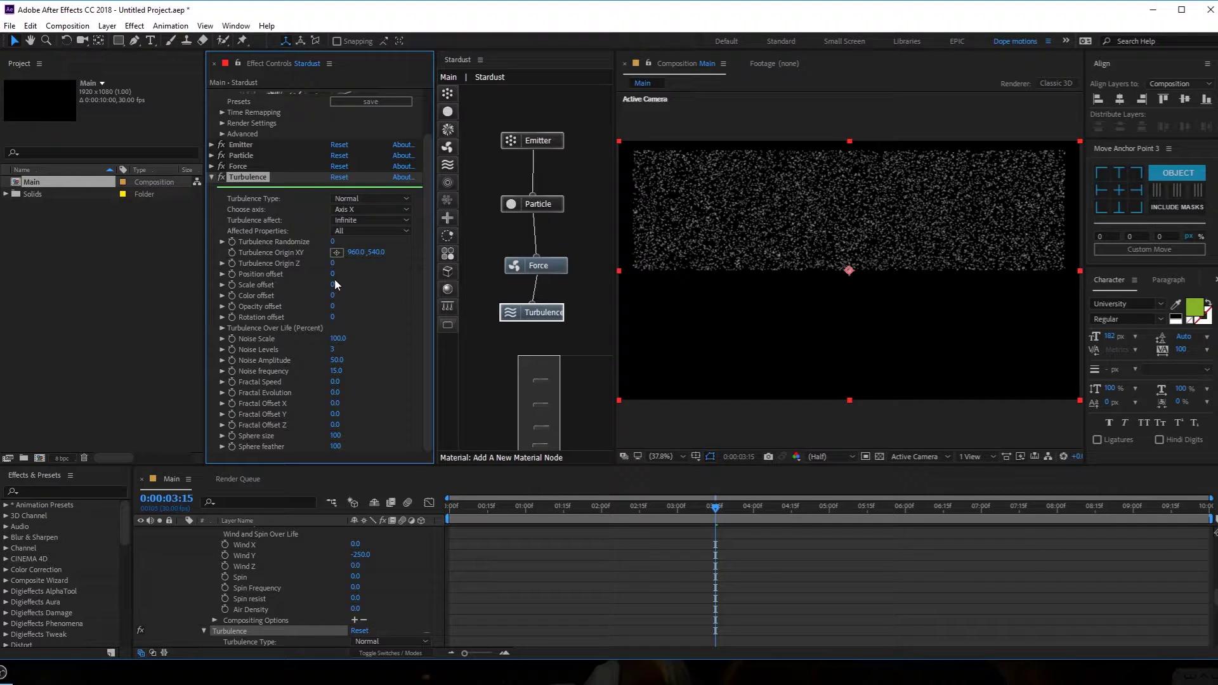
left_click_drag(332, 273, 337, 273)
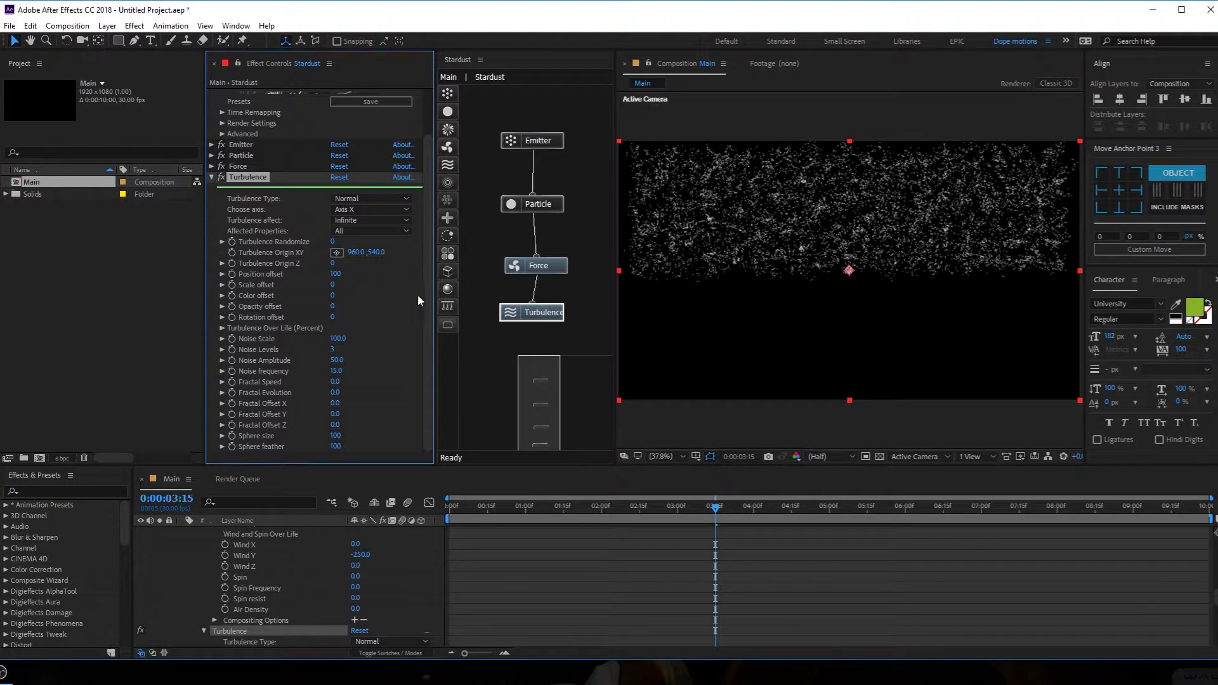
left_click(336, 274)
type("250")
key("Return")
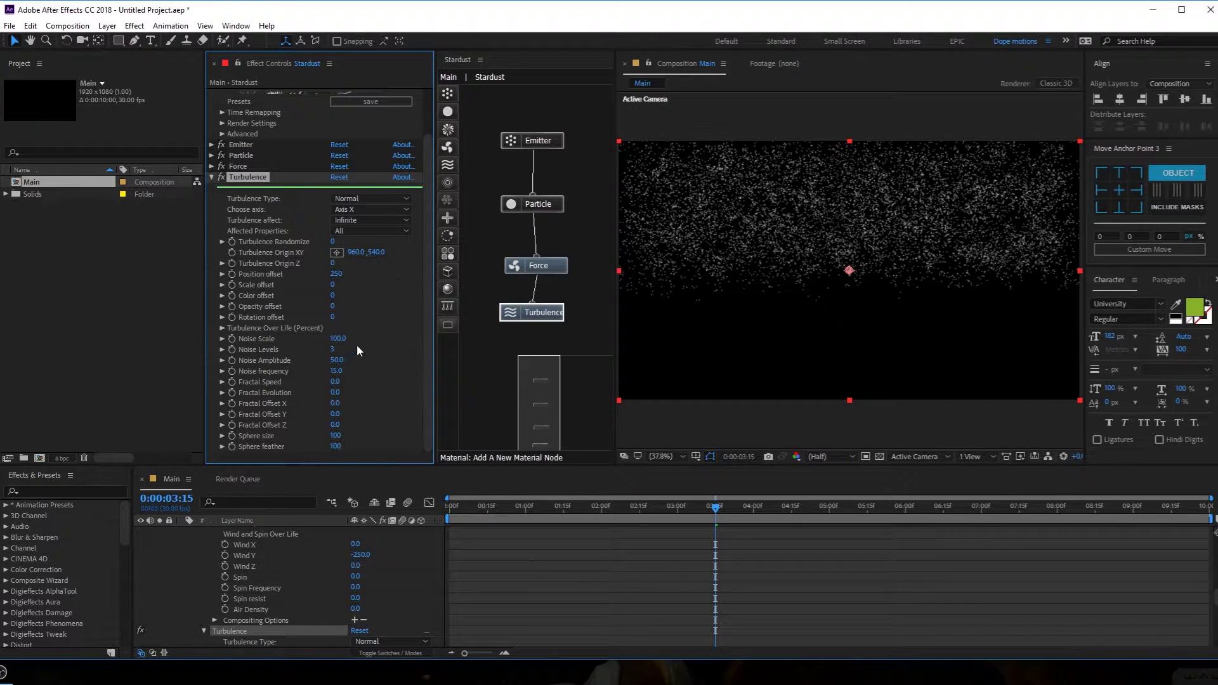
Raise the emitter's Particles Per Second to 50000
left_click_drag(428, 318, 432, 263)
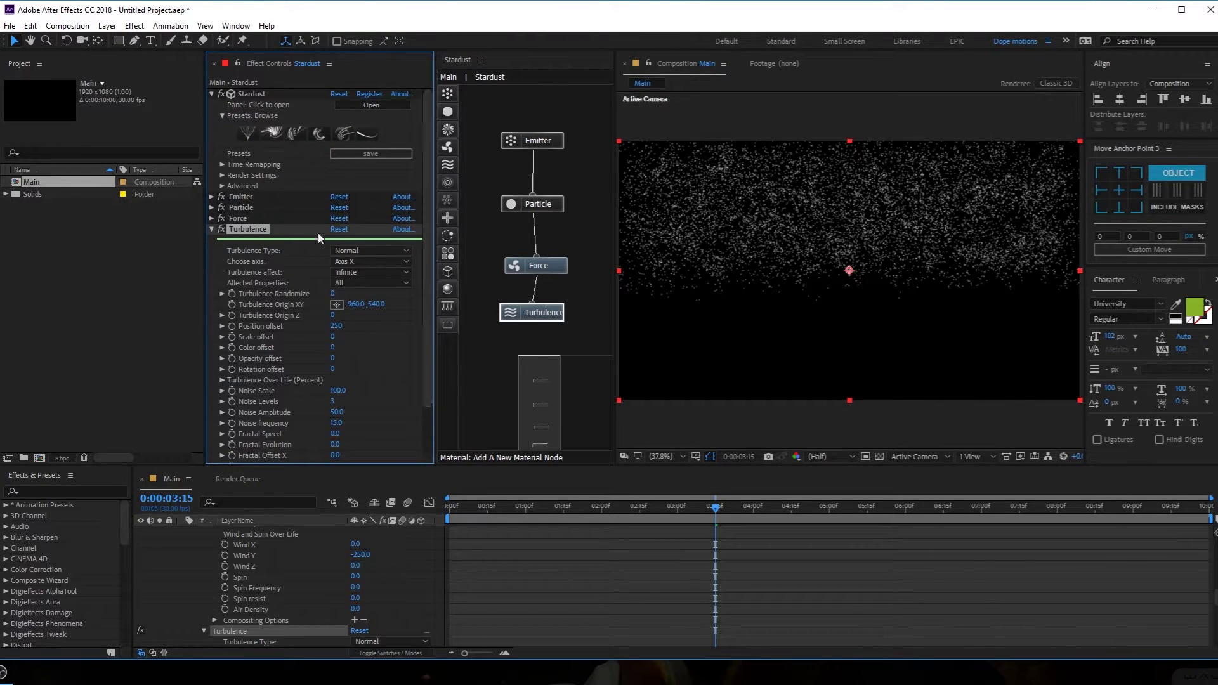
left_click(212, 197)
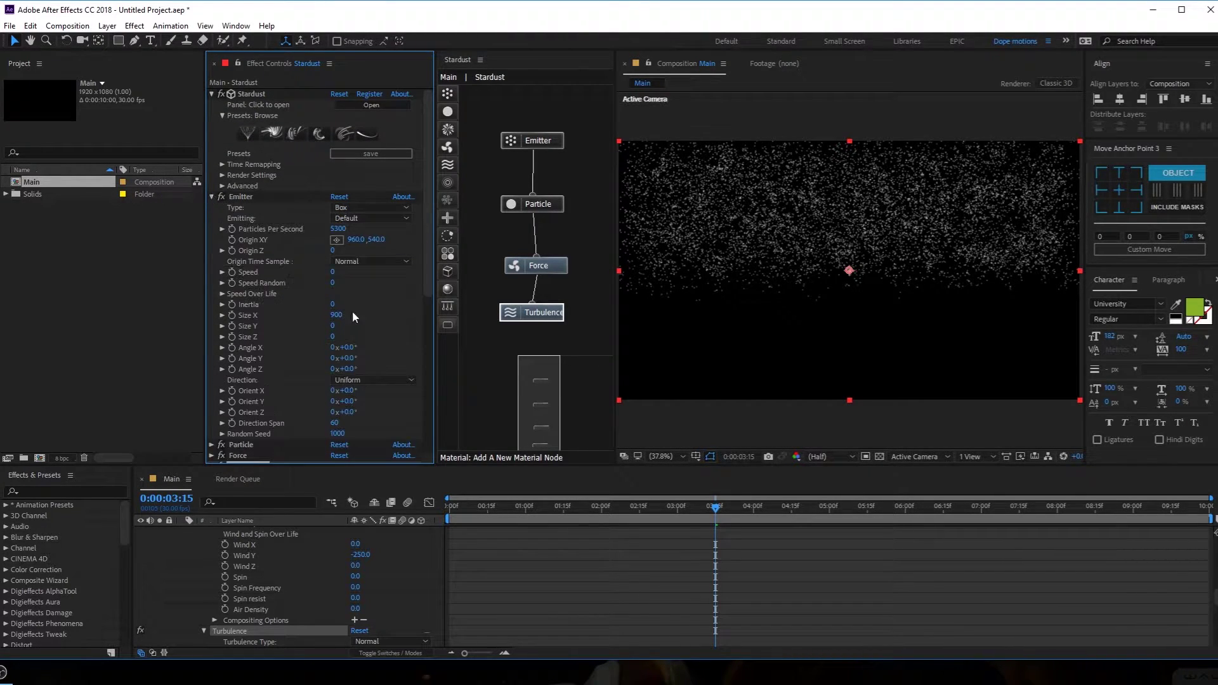
left_click(337, 228)
type("50000")
key("Return")
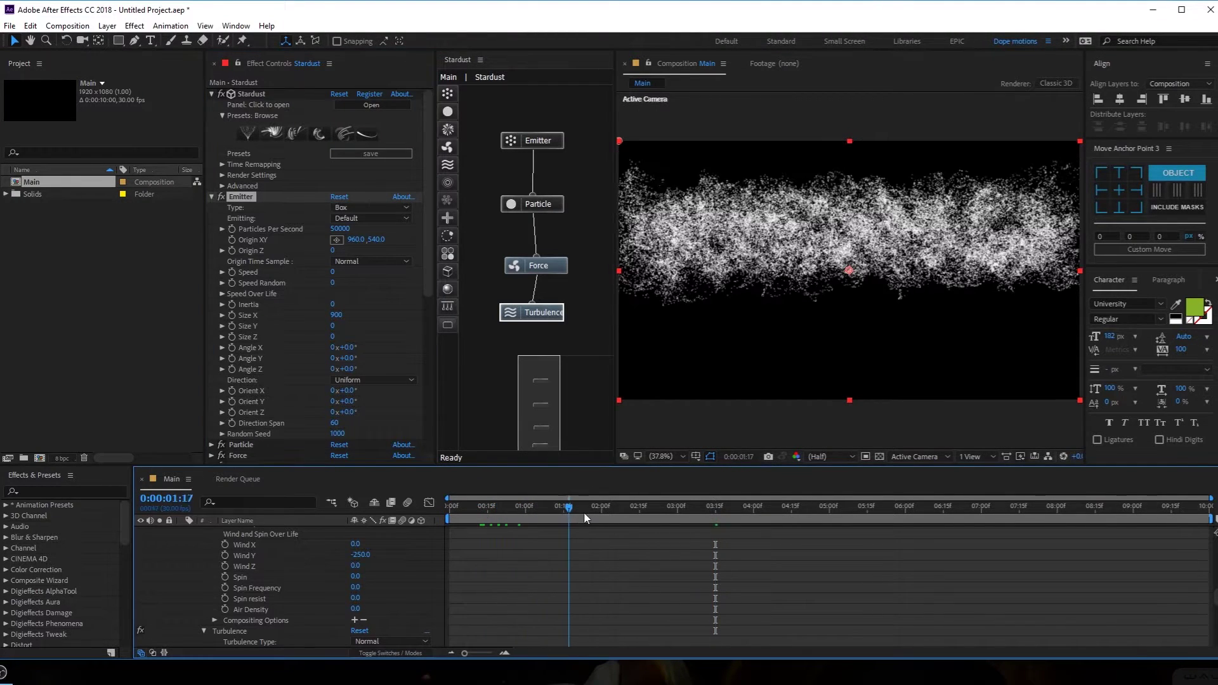
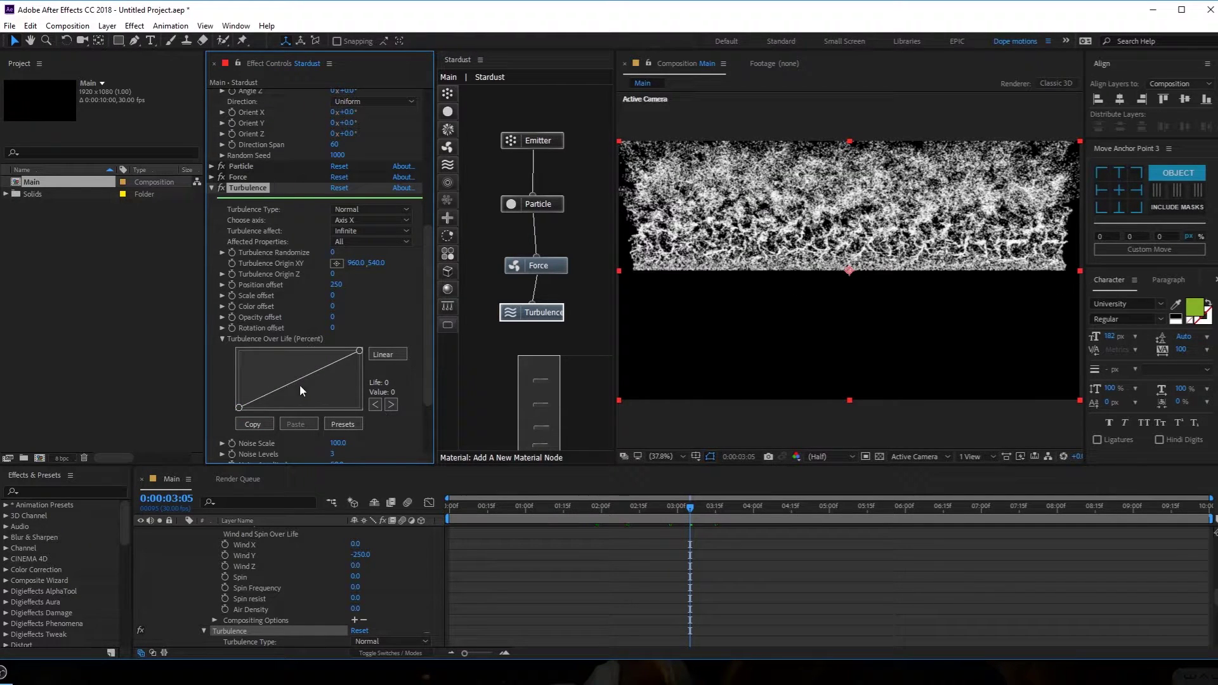
Change the Turbulence Over Life curve to Bezier and pull its first handle down to Life 53, Value 8
left_click_drag(283, 386, 331, 377)
left_click(382, 355)
left_click_drag(333, 376, 304, 404)
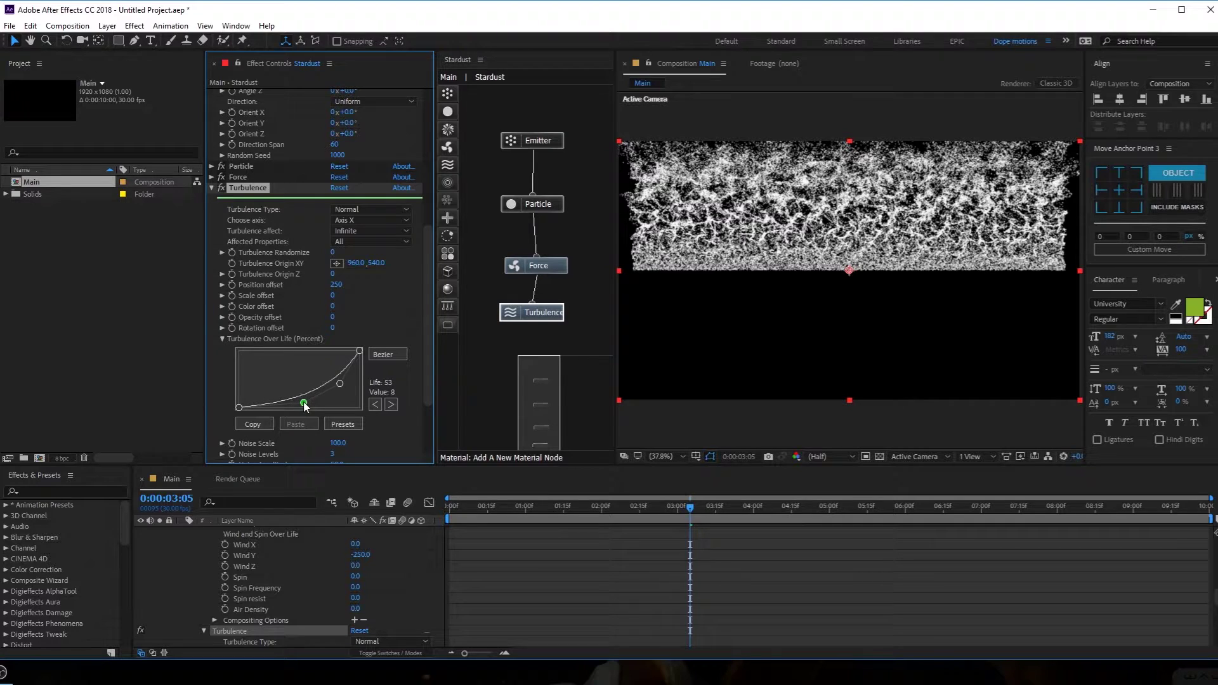
Raise the Turbulence's Noise Scale to 250, scrubbing the timeline to preview the strands
left_click_drag(457, 507, 672, 506)
mouse_move(334, 443)
left_mouse_down()
mouse_move(373, 441)
mouse_move(351, 442)
left_mouse_up()
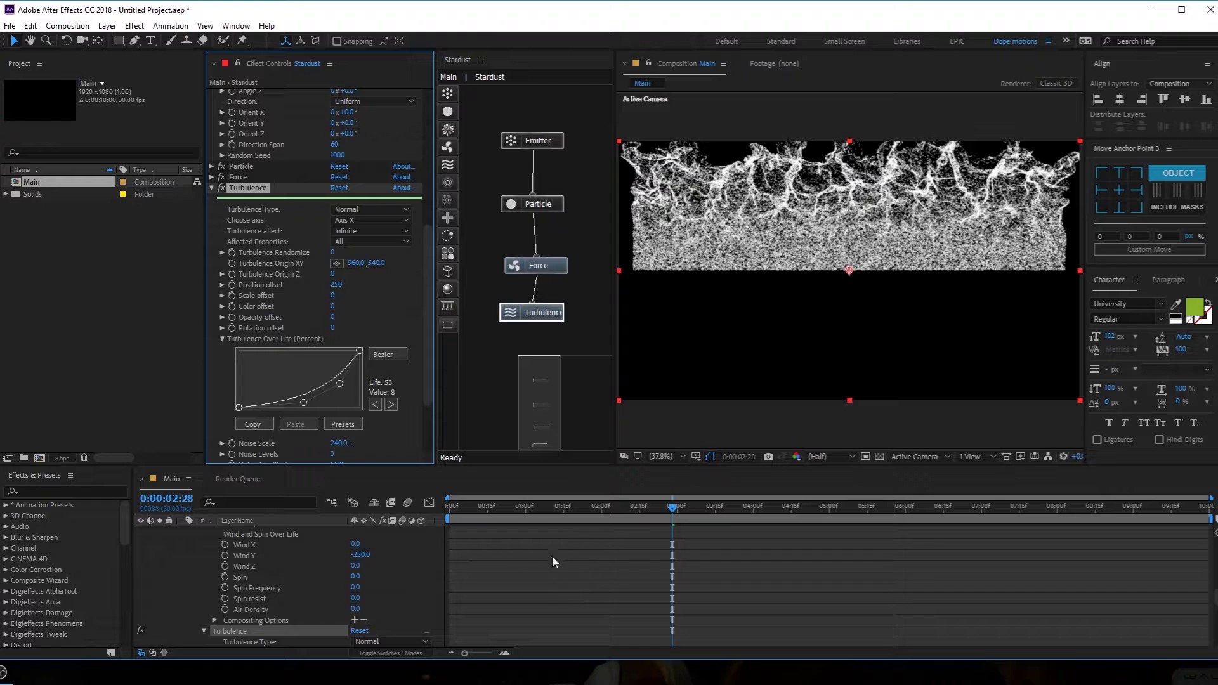
left_click_drag(462, 503, 673, 539)
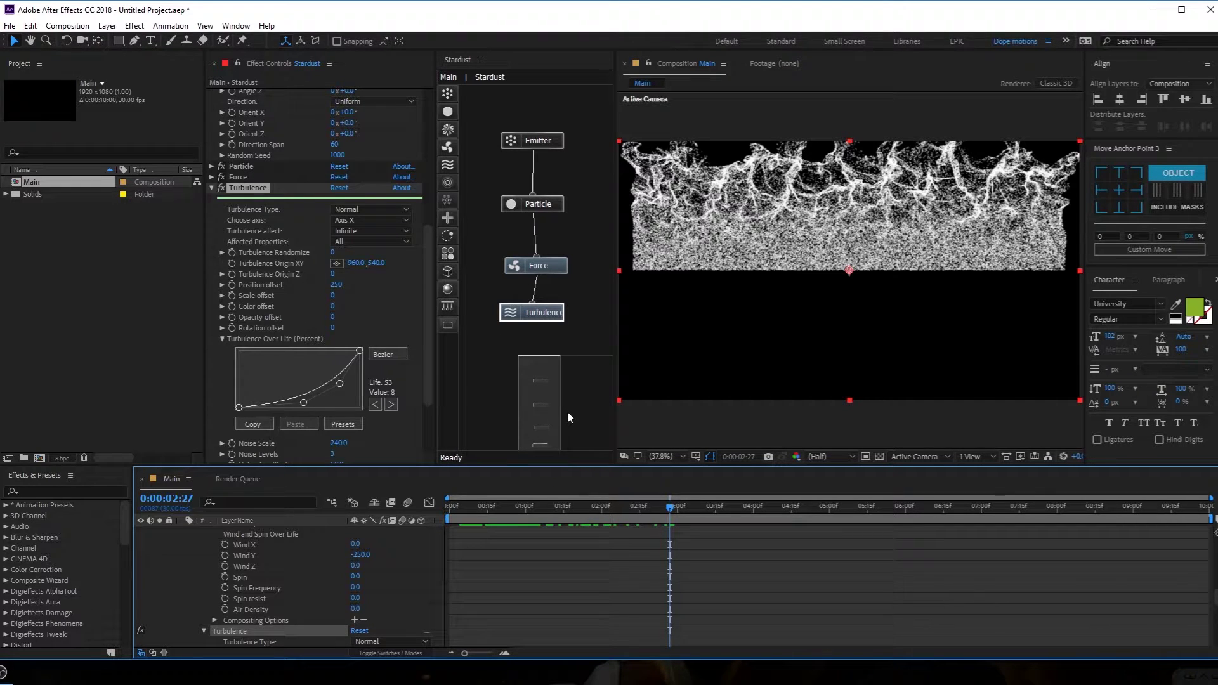
left_click_drag(515, 523, 666, 524)
left_click_drag(338, 444, 383, 439)
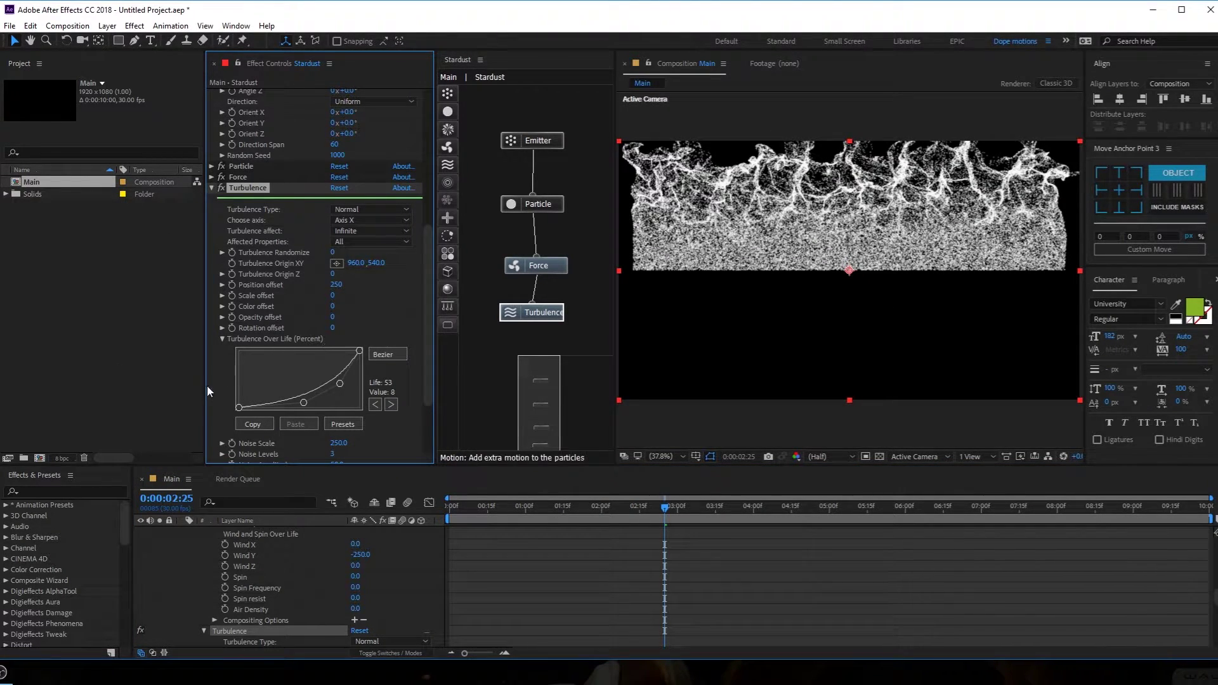
Move the Turbulence Over Life curve's first handle to Life 30, Value 32 and scrub to 0:00:03:25 to preview
left_click_drag(303, 402, 275, 393)
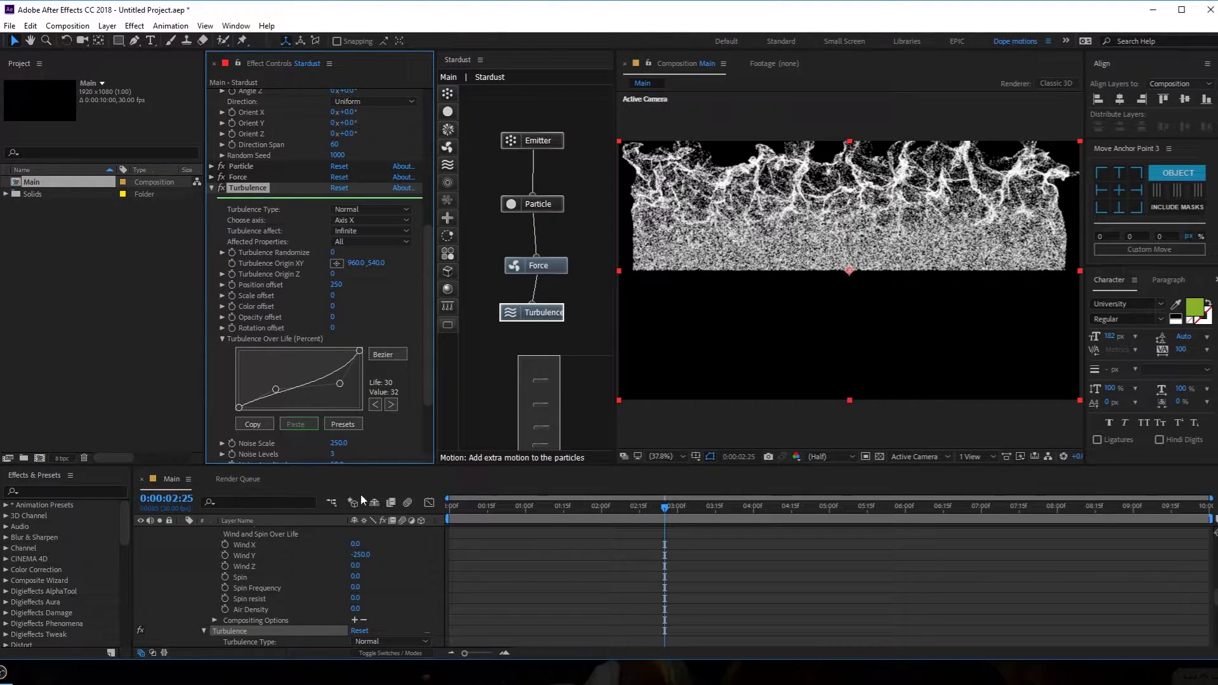
left_click_drag(452, 515, 740, 515)
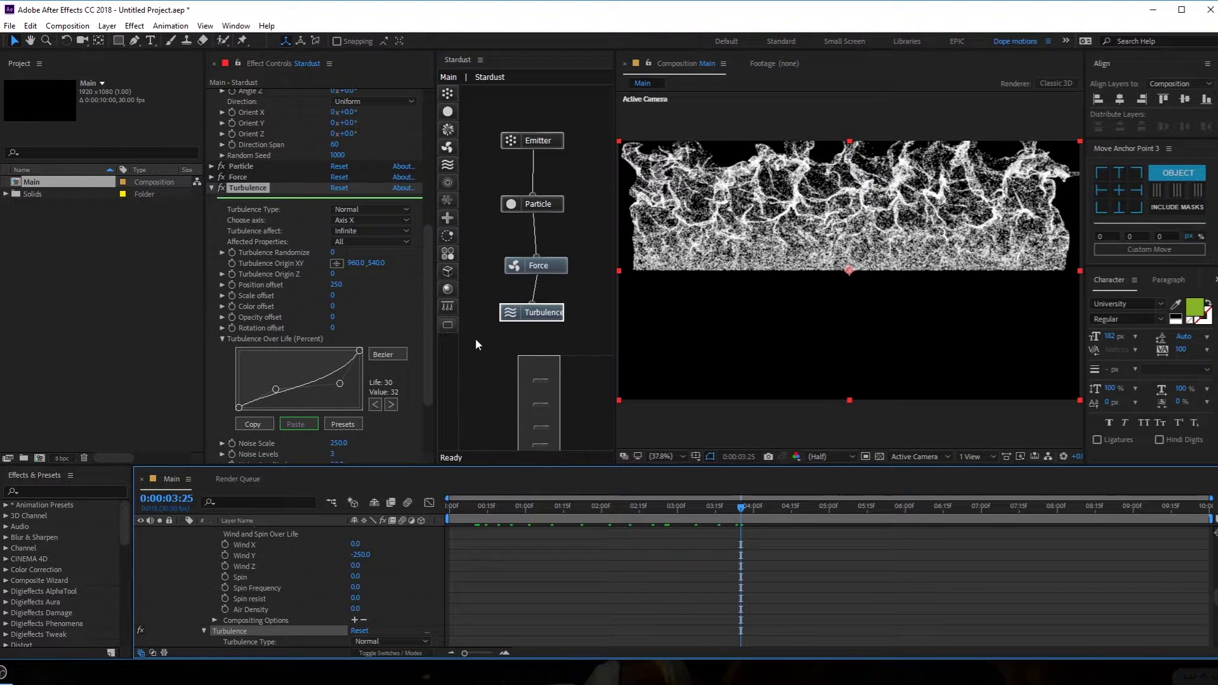
Drive the Turbulence's Fractal Evolution with the expression time*10 and scrub to 0:00:02:24 to preview the motion
left_click_drag(426, 303, 431, 353)
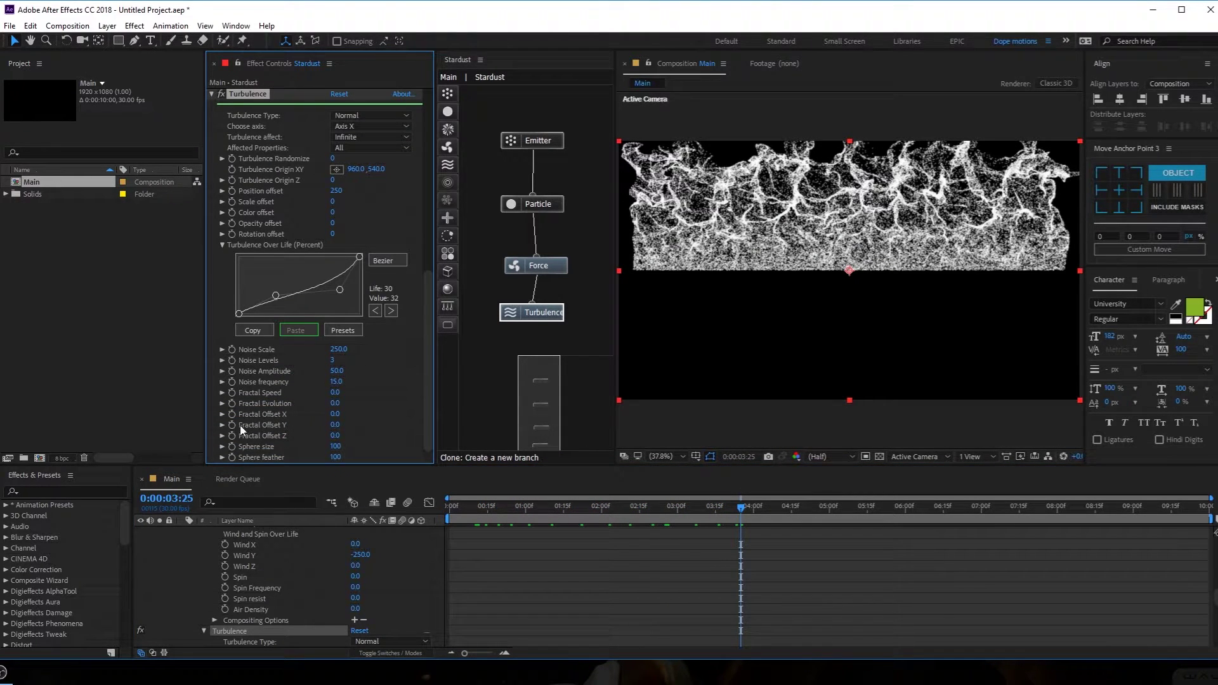
mouse_move(341, 402)
left_mouse_down()
mouse_move(352, 402)
mouse_move(331, 403)
left_mouse_up()
left_click(330, 403)
left_click(356, 394)
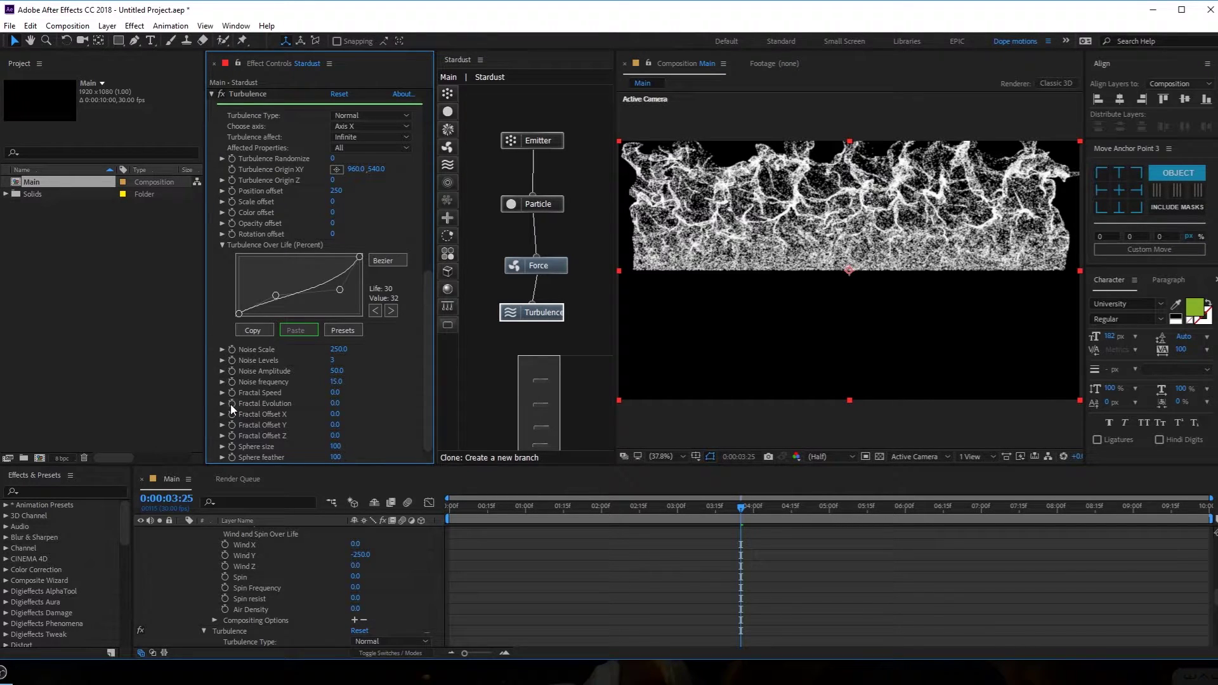
left_click(232, 403, "alt")
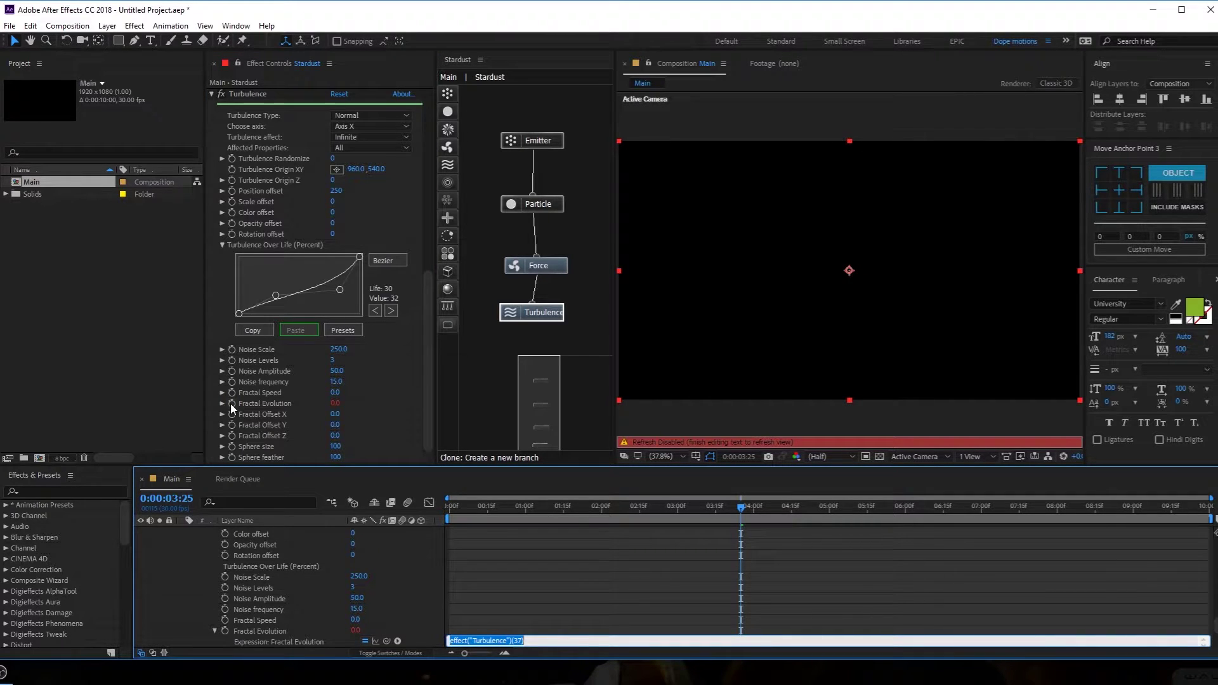
type("time*10")
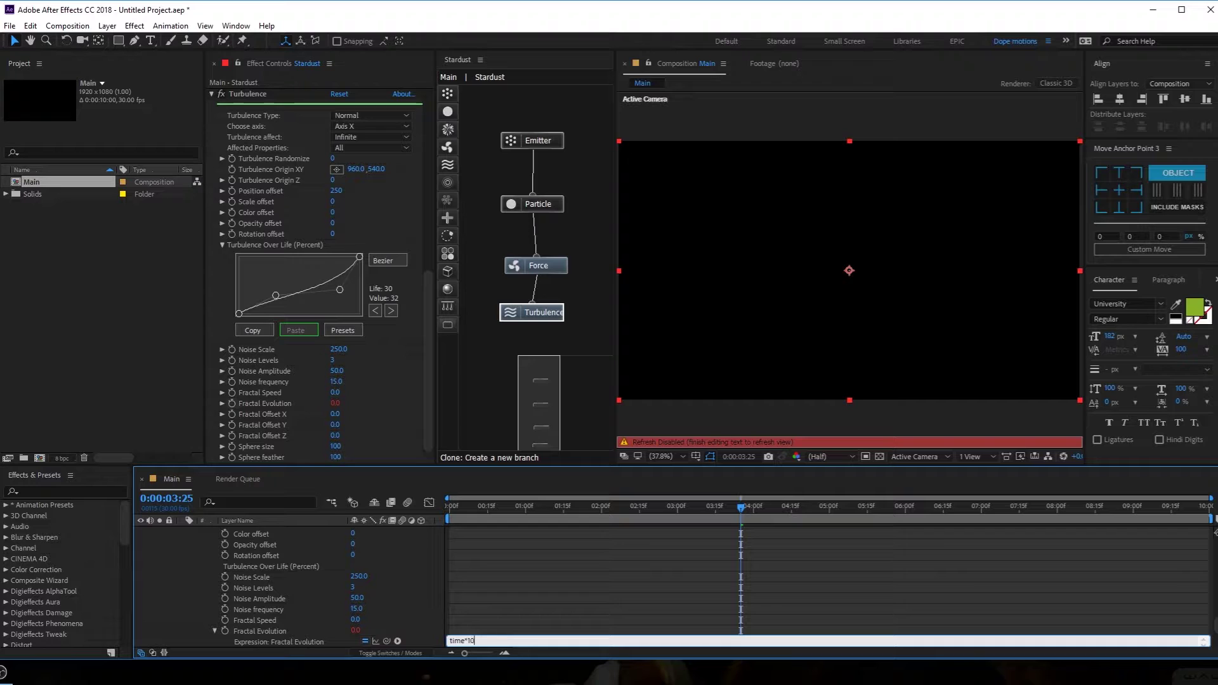
left_click_drag(567, 508, 664, 516)
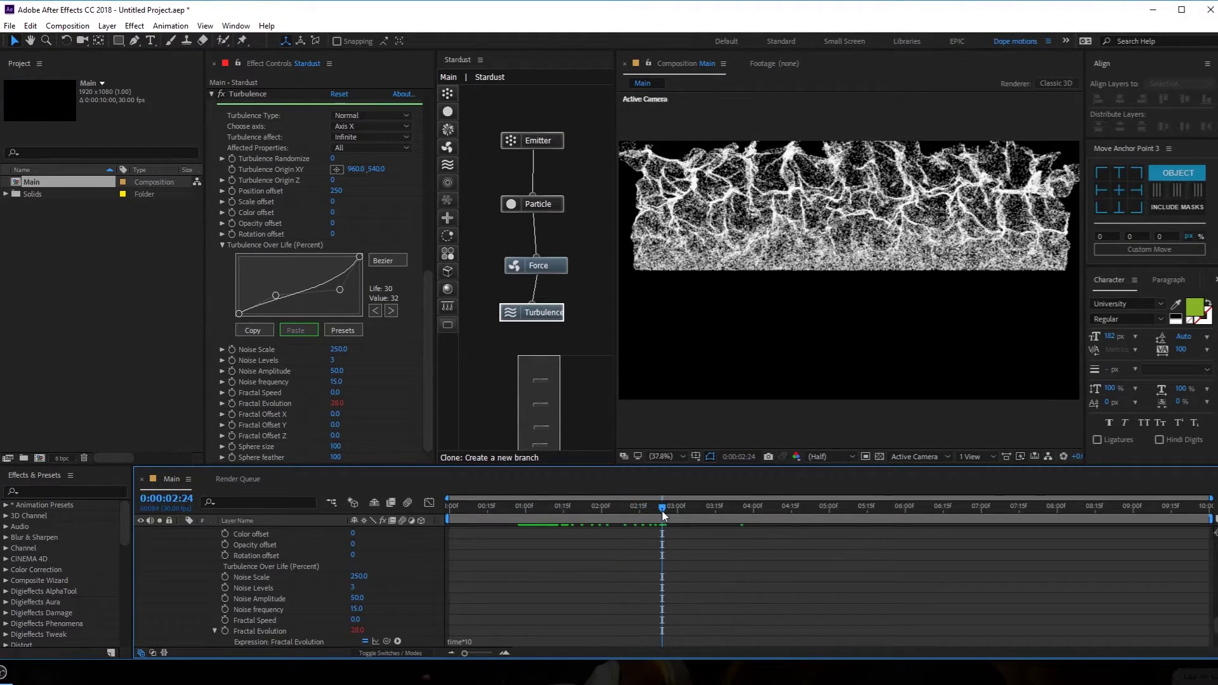
Preview the turbulence motion and change the Fractal Evolution expression to time*2
key("space")
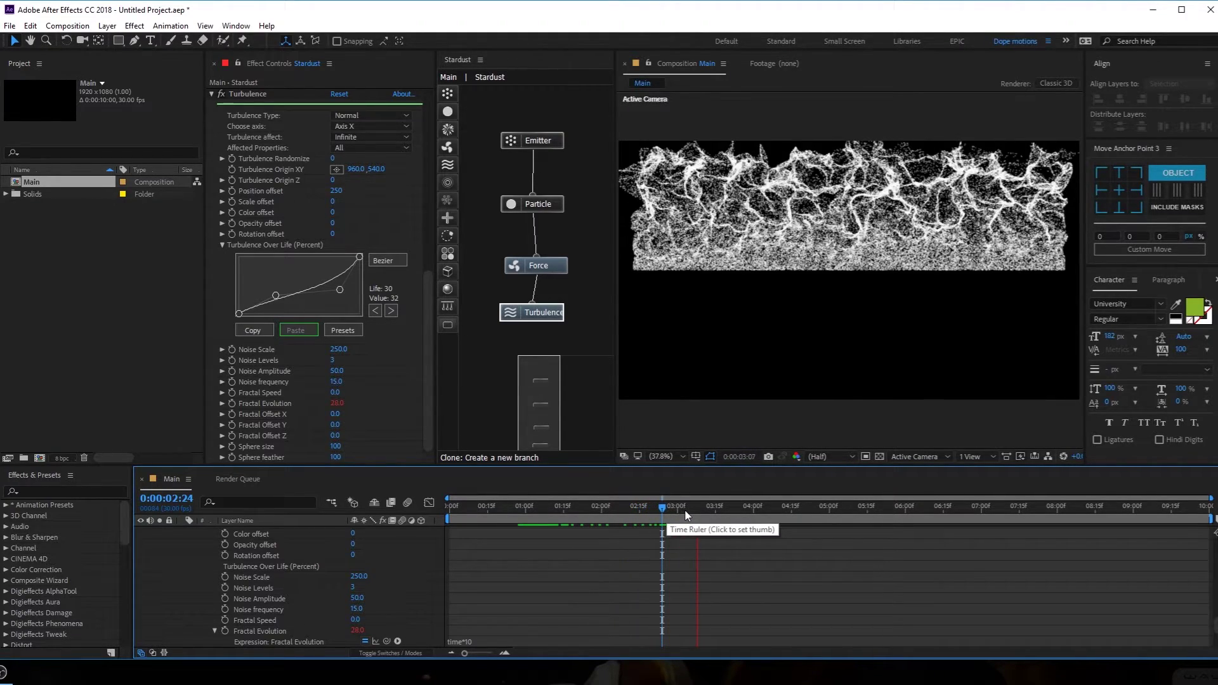
left_click(668, 508)
key("space")
scroll(477, 599, "down", 2)
left_click(479, 603)
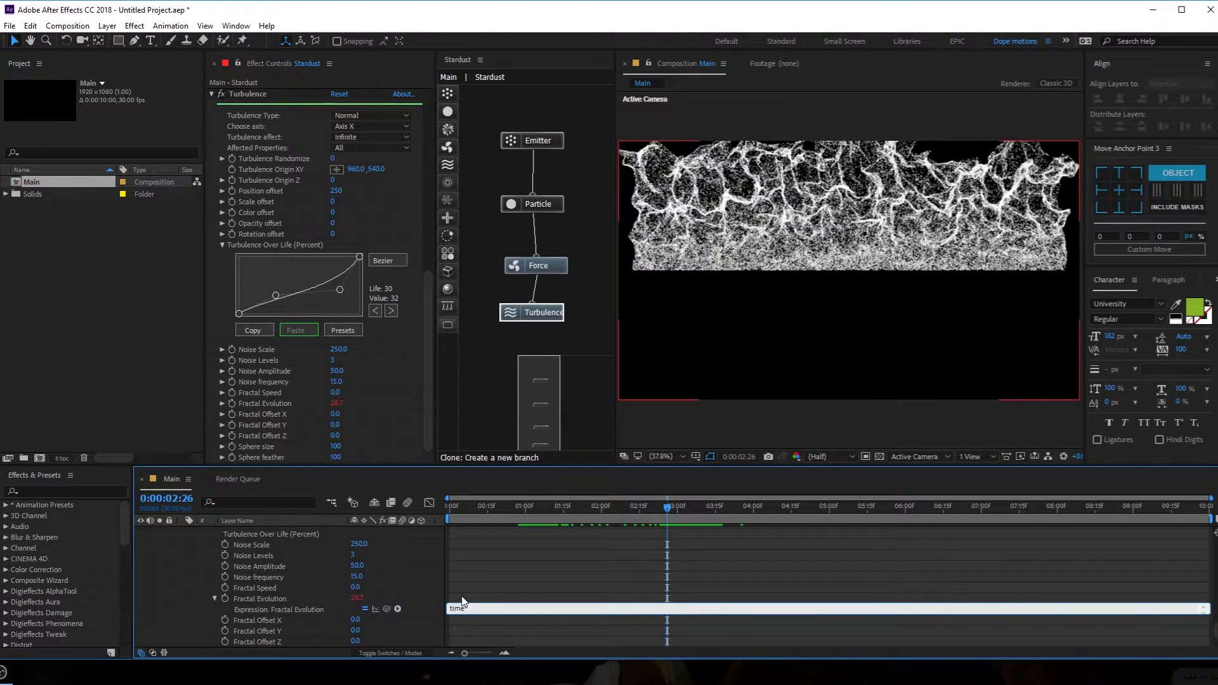
type("*2")
left_click(504, 584)
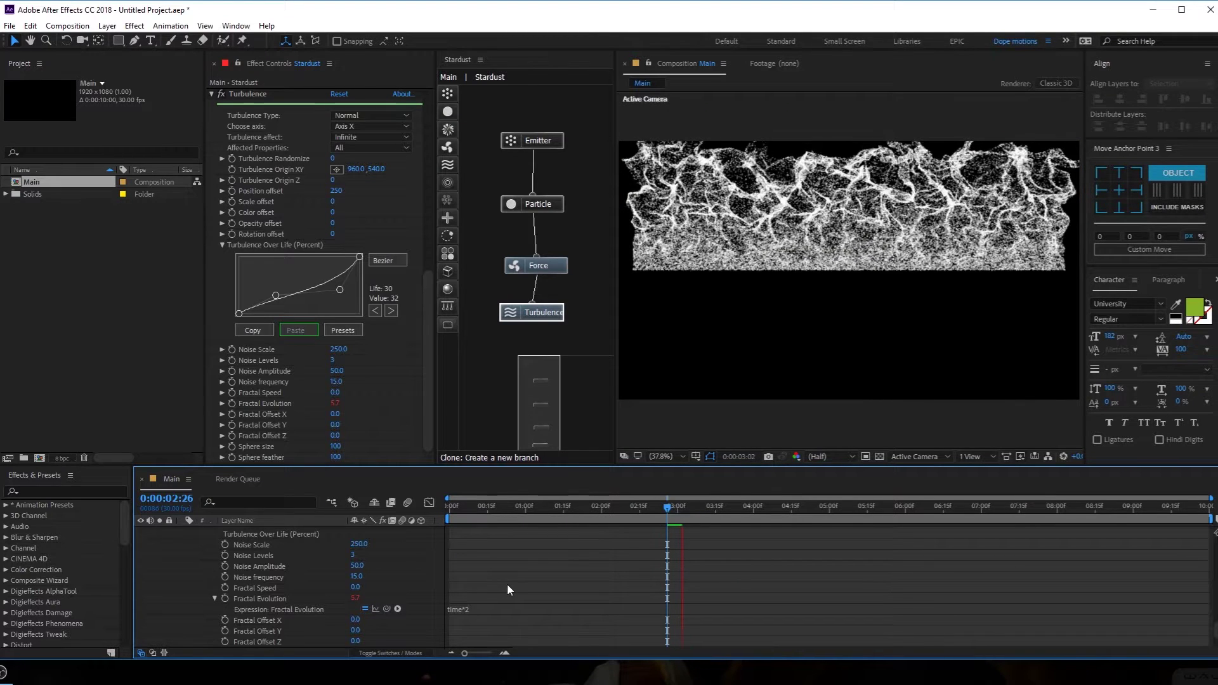
Change the Turbulence's Fractal Evolution expression to time*4 and play the preview from 0:00:00:18
left_click(495, 505)
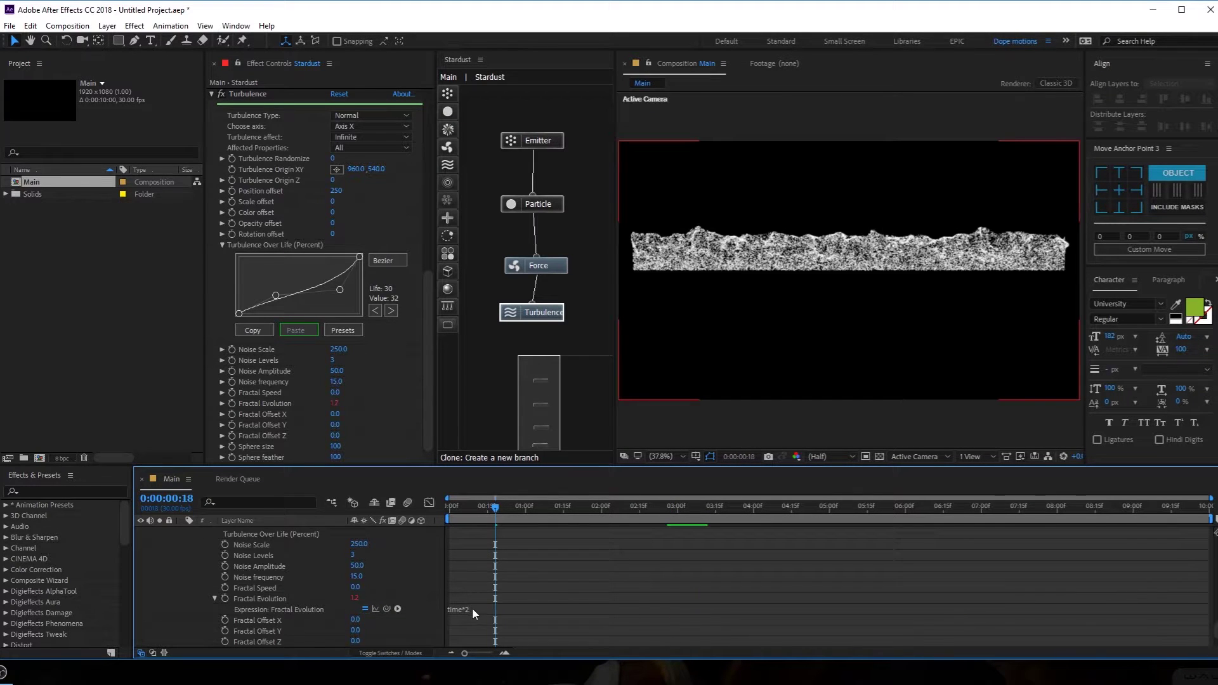
left_click(472, 610)
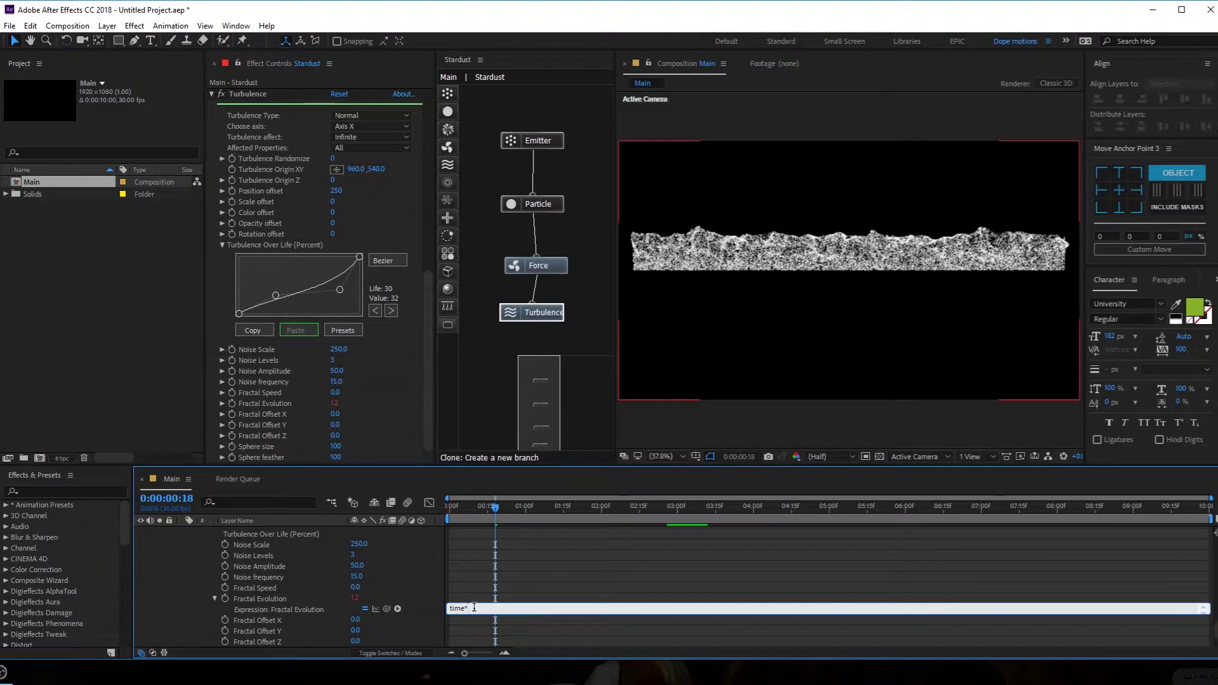
type("4")
left_click(504, 594)
key("space")
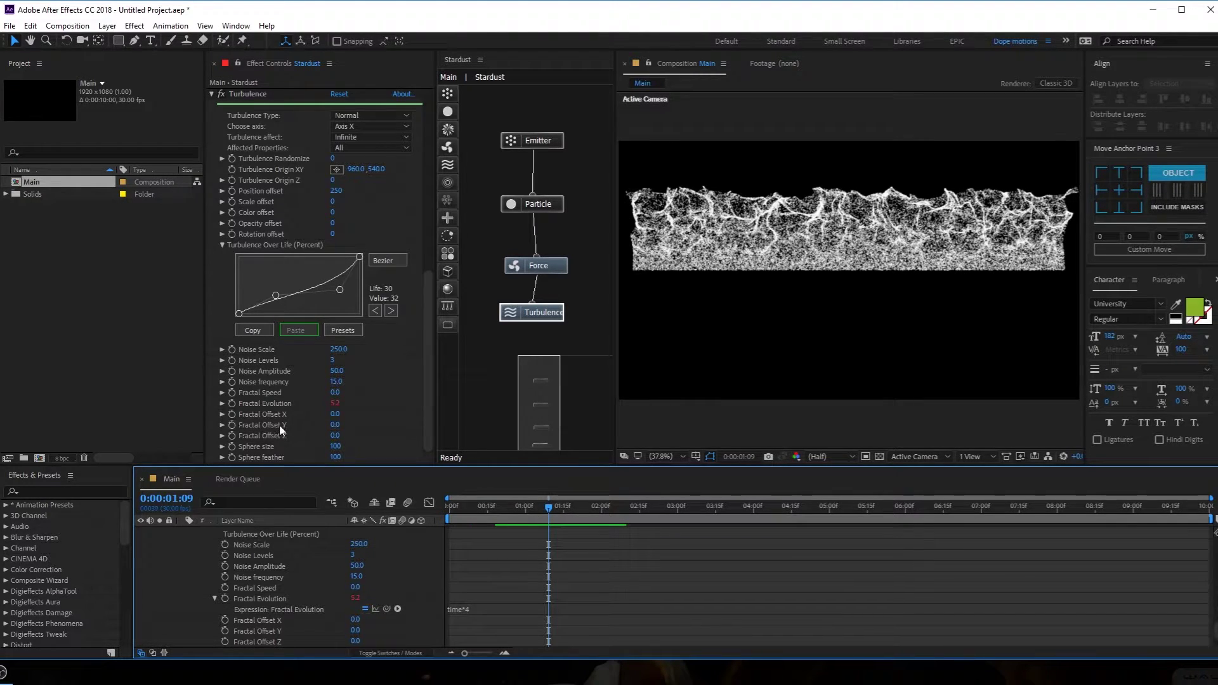
Drive the Turbulence's Fractal Offset Y with the expression time*10 and play the preview from 0:00:01:26
left_click_drag(329, 425, 413, 424)
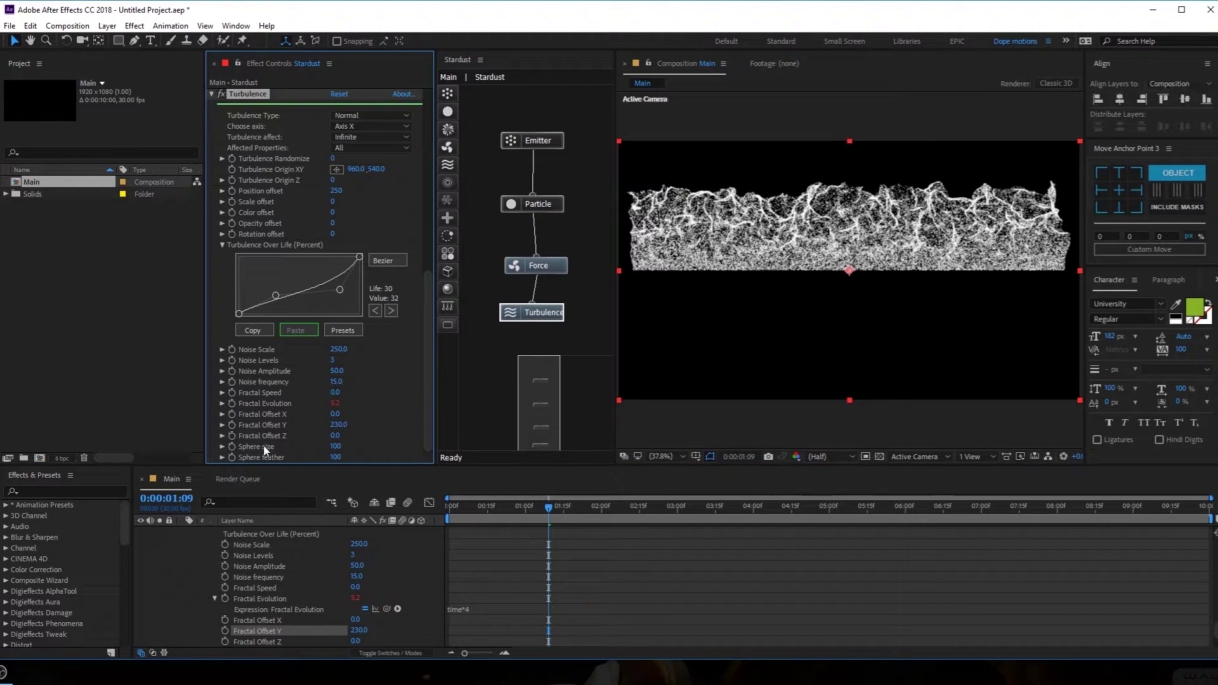
key("ctrl+z")
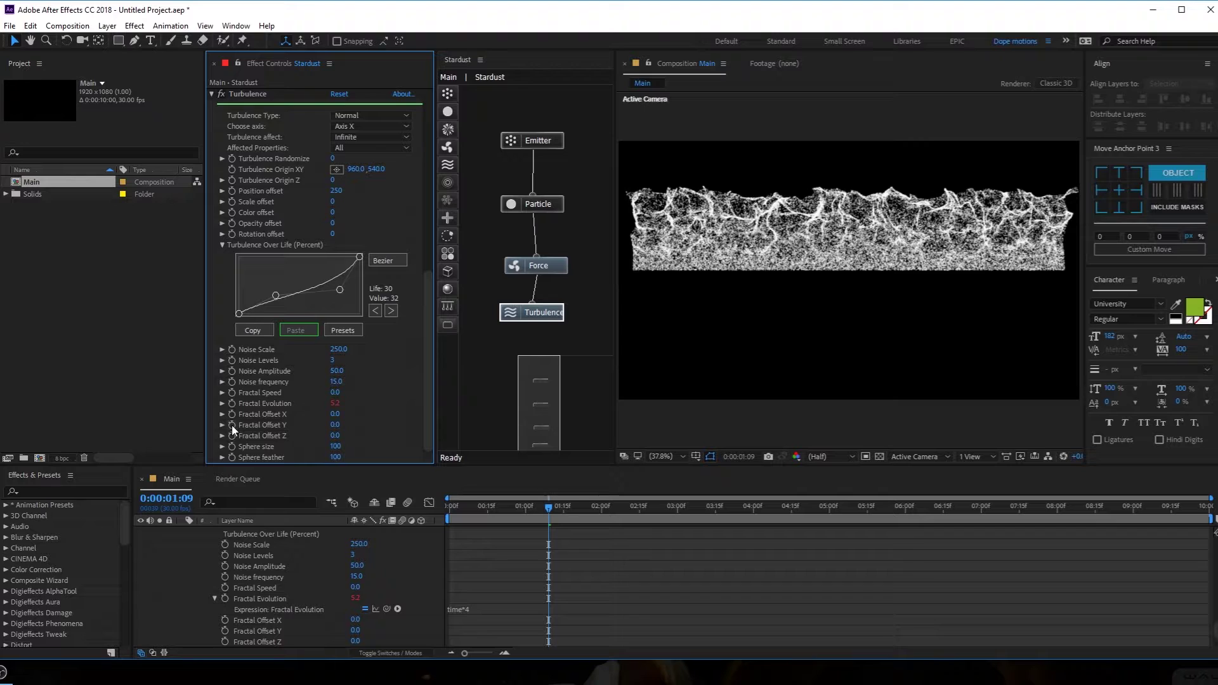
left_click(231, 425, "alt")
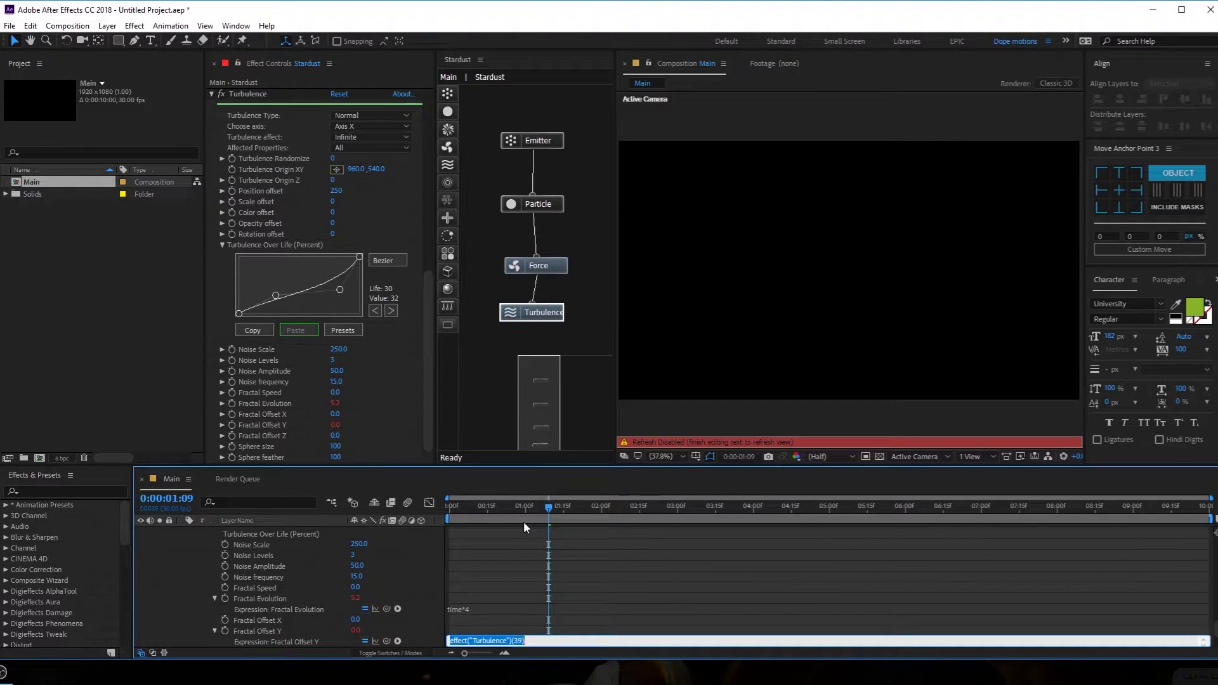
type("time*10")
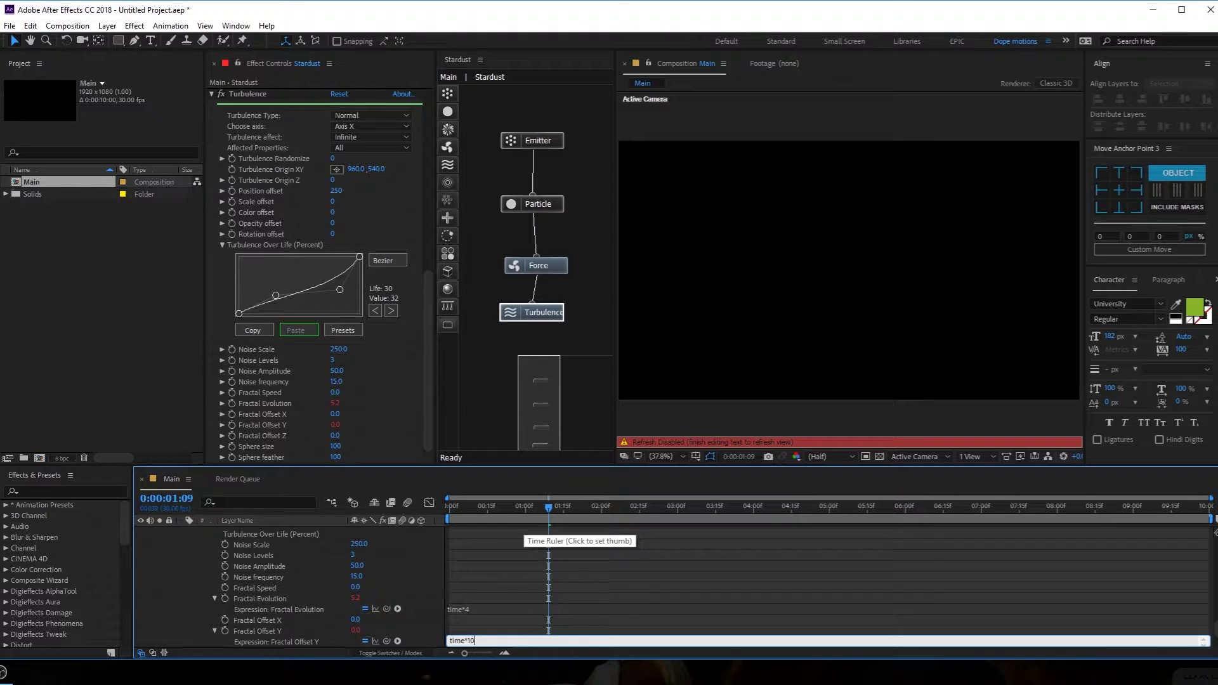
left_click(592, 545)
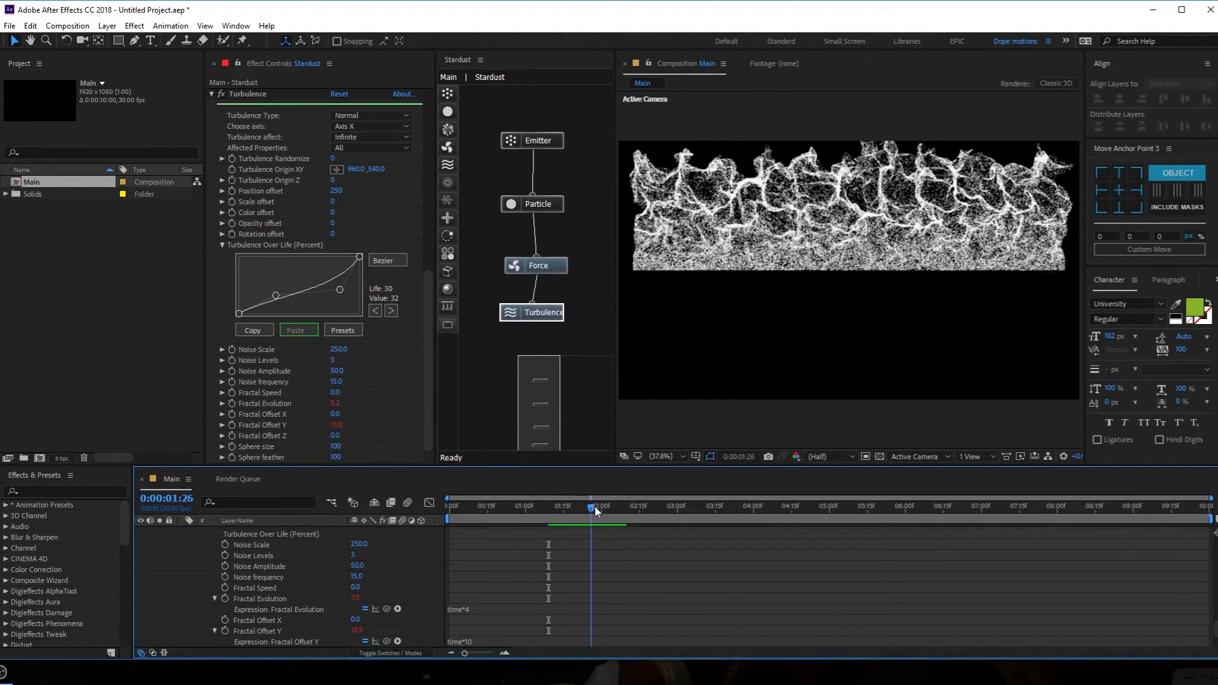
key("space")
Collapse and select the Stardust layer, and add a Field node below Turbulence in the node graph
scroll(193, 555, "up", 15)
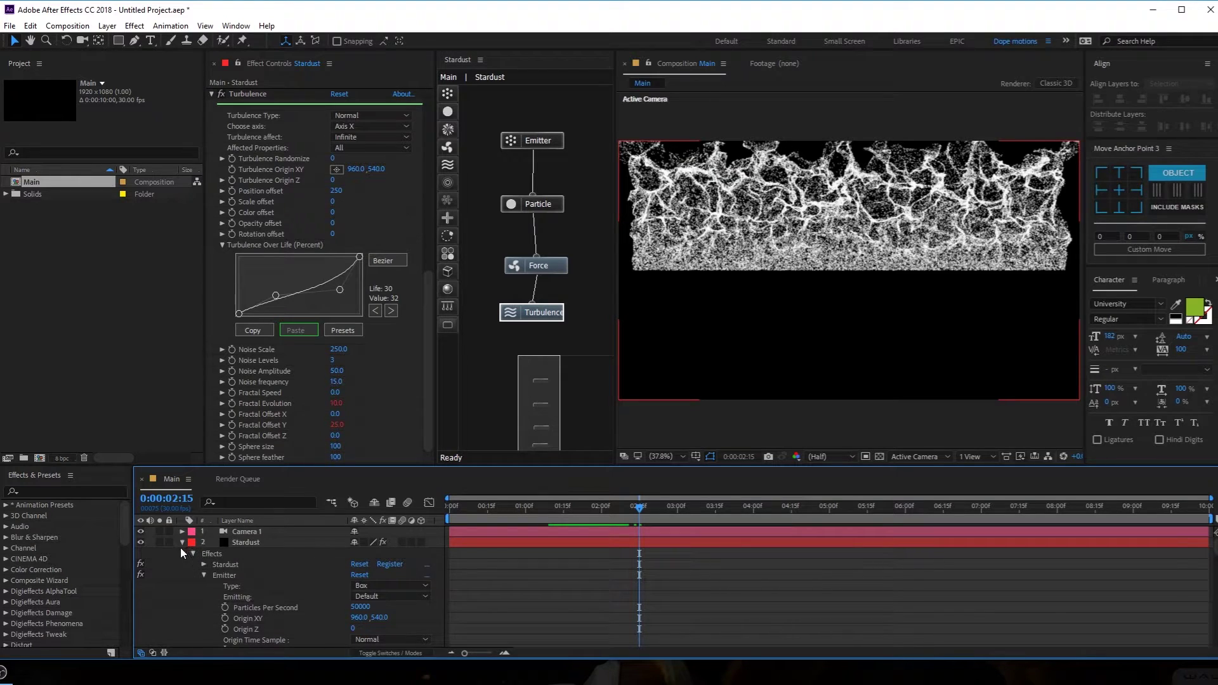
left_click(184, 544)
left_click(241, 543)
left_click(540, 278)
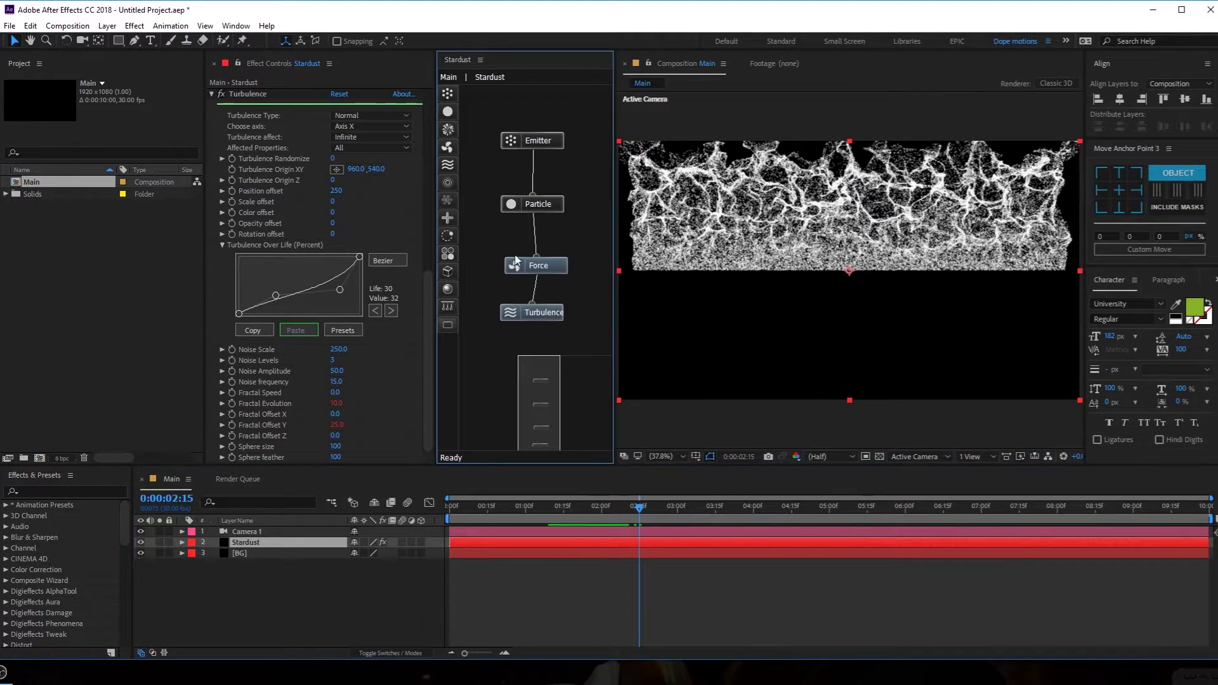
left_click_drag(447, 182, 567, 341)
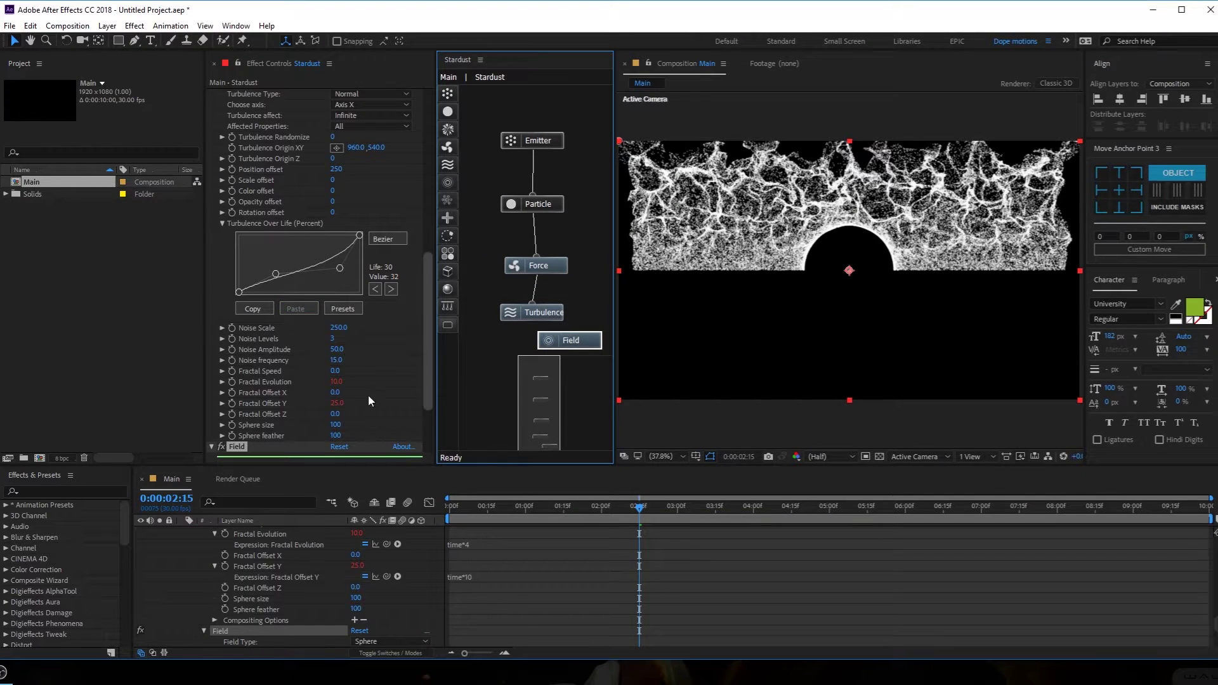
Set the Field's type to Bend with a Bend Amount of 33 and its axis to Axis Y
left_click_drag(424, 320, 428, 440)
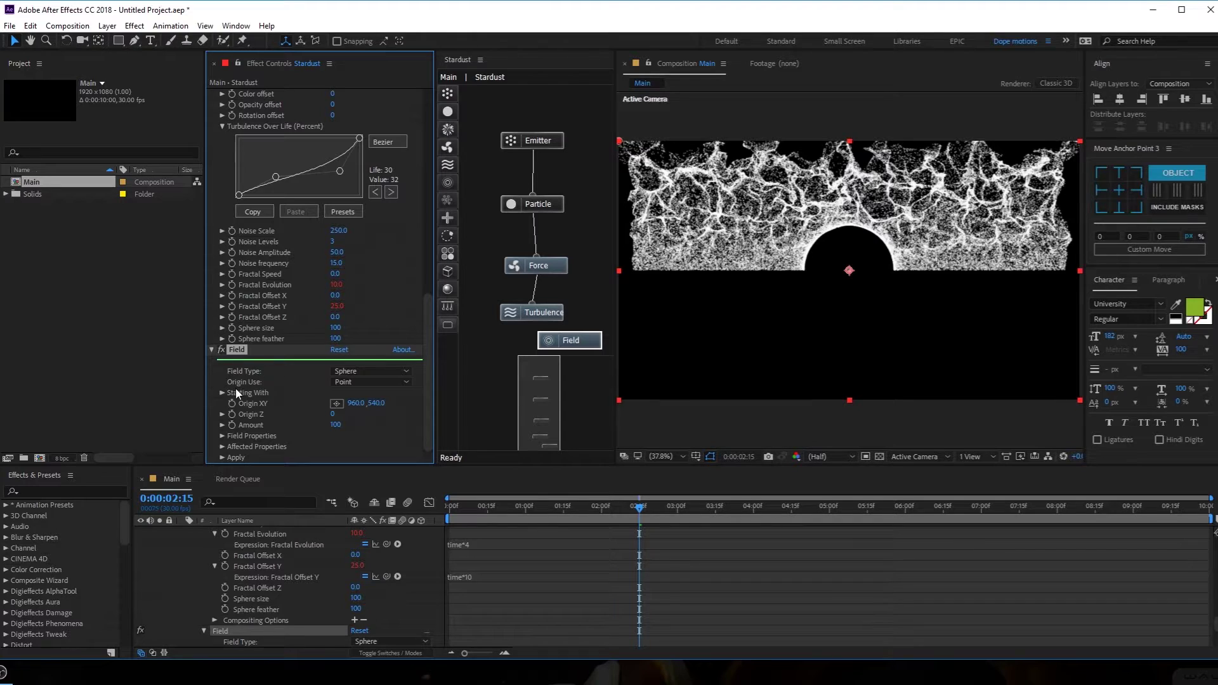
left_click(371, 375)
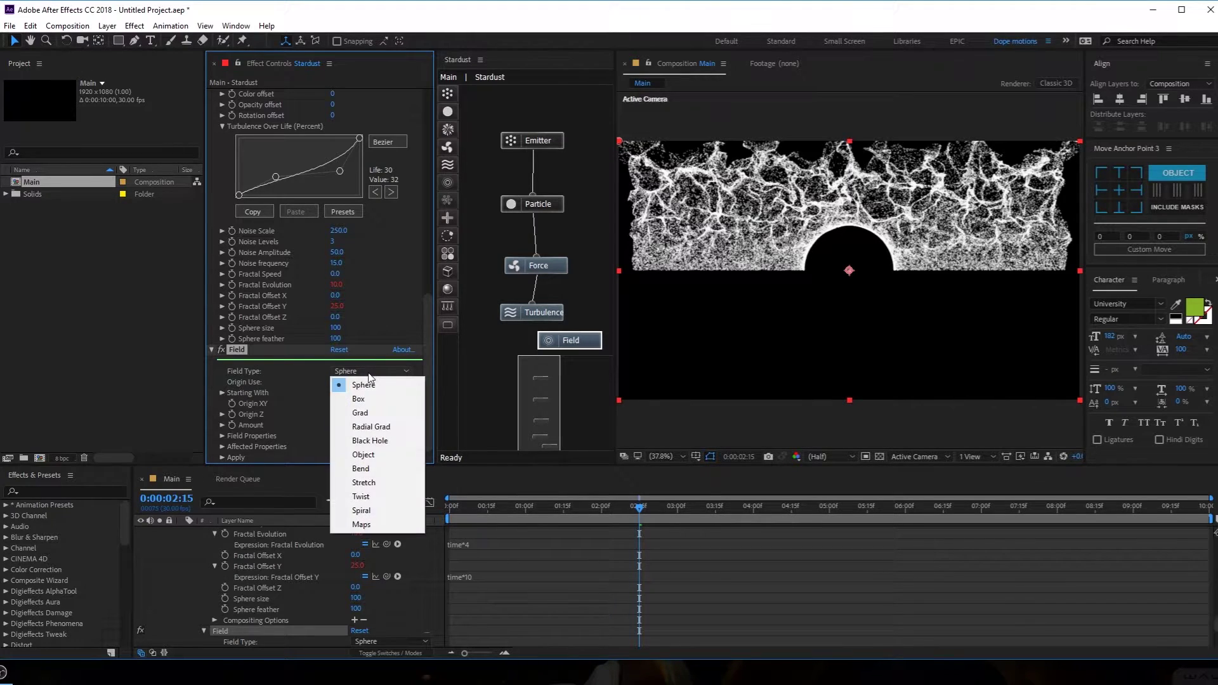
left_click(361, 468)
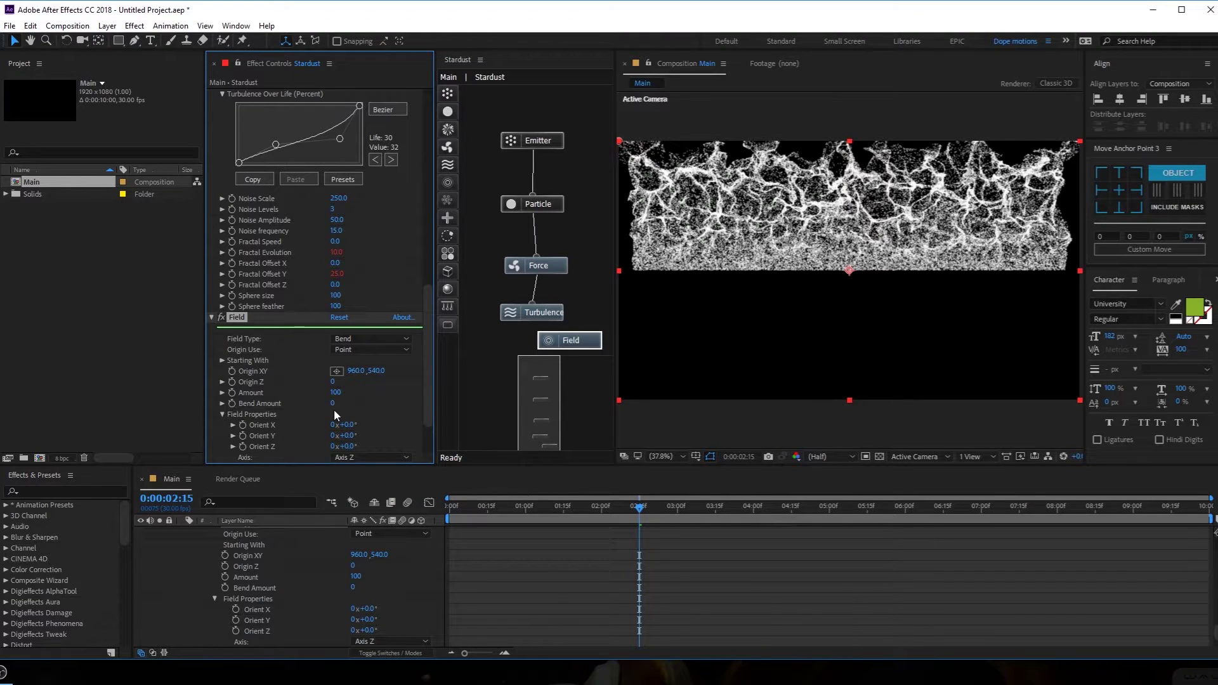
left_click_drag(333, 407, 353, 403)
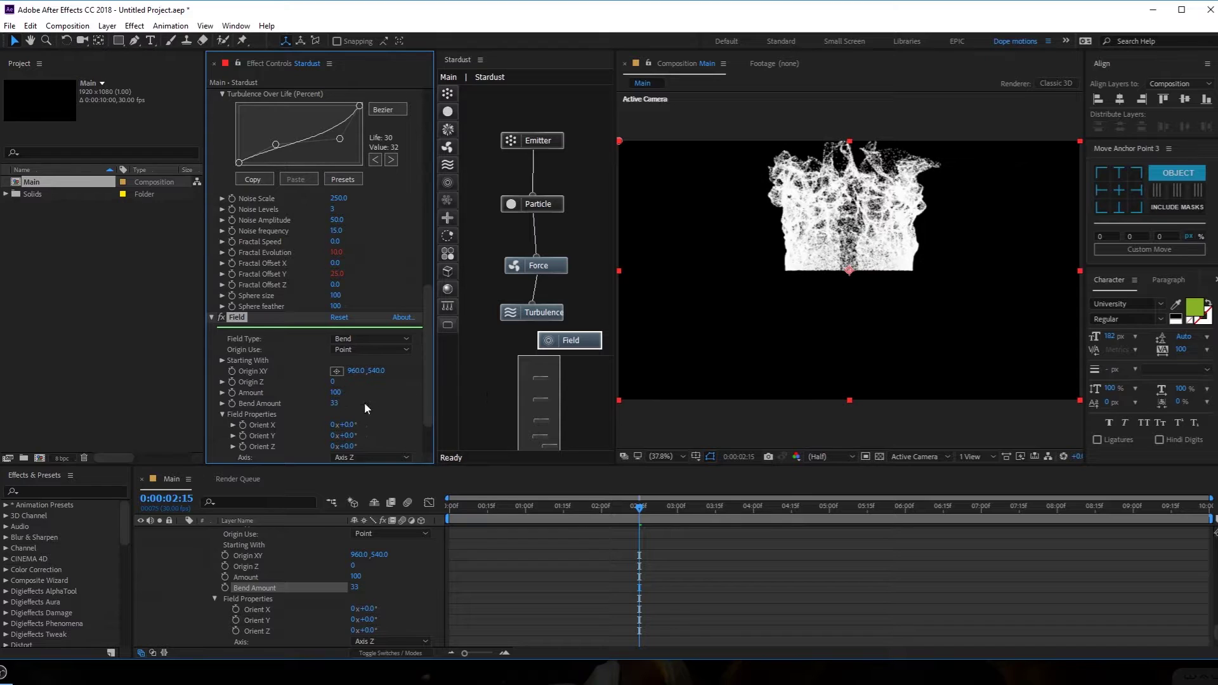
scroll(381, 412, "down", 1)
left_click(381, 429)
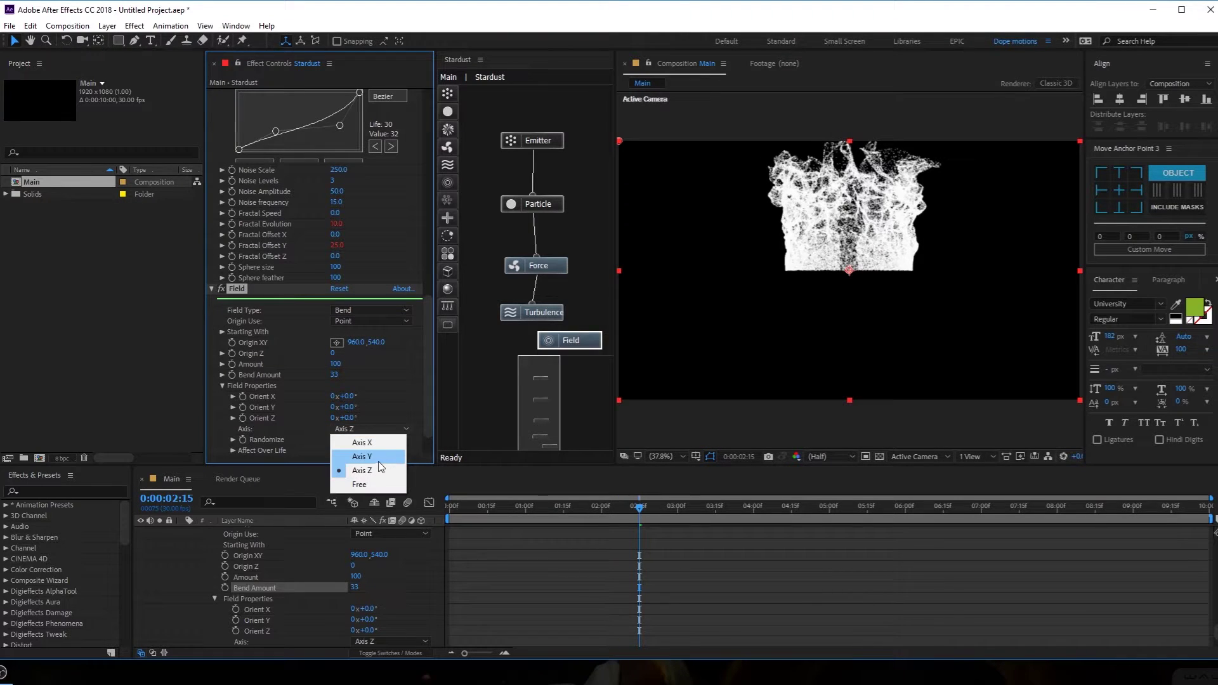
left_click(380, 455)
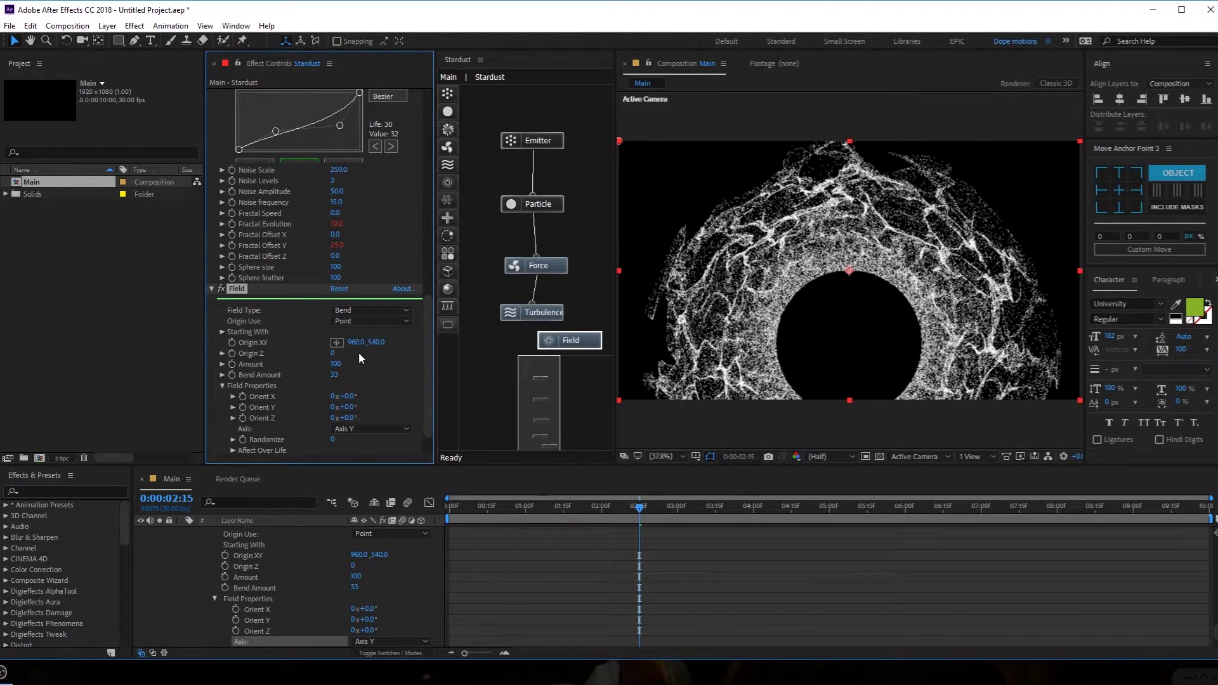
Set the Bend field's Origin XY to 960, 237 and Bend Amount to 36, scrubbing to 0:00:04:02 to preview
left_click_drag(376, 342, 127, 402)
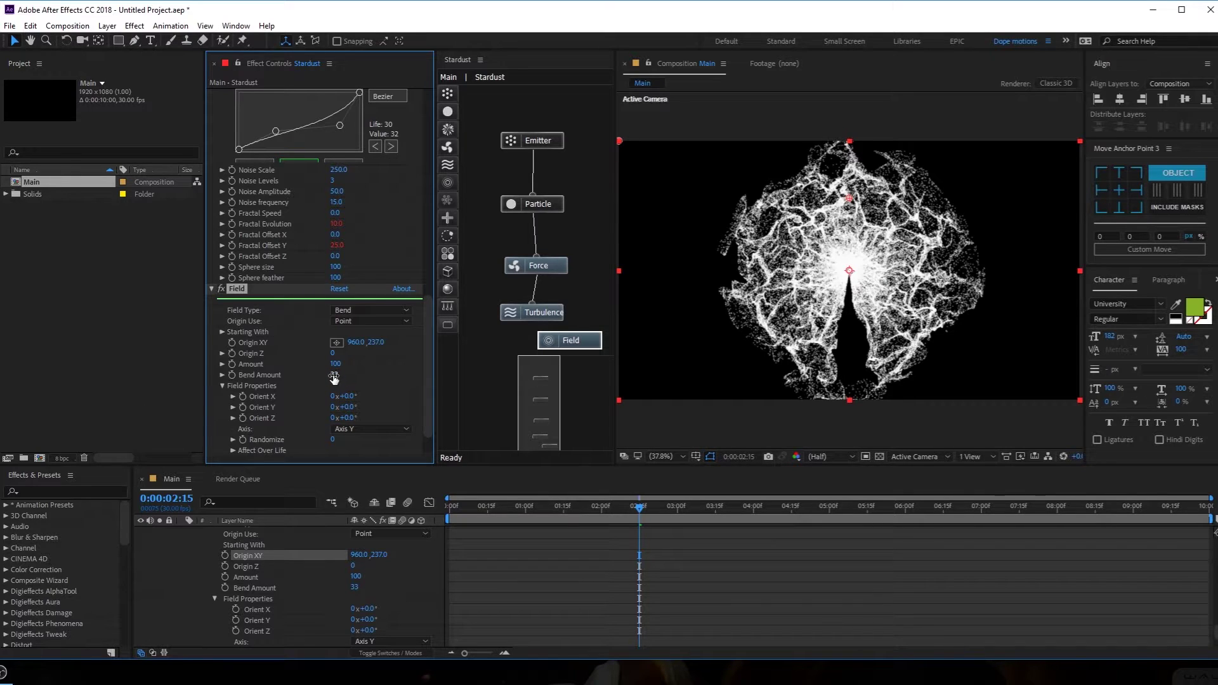
left_click_drag(335, 375, 331, 374)
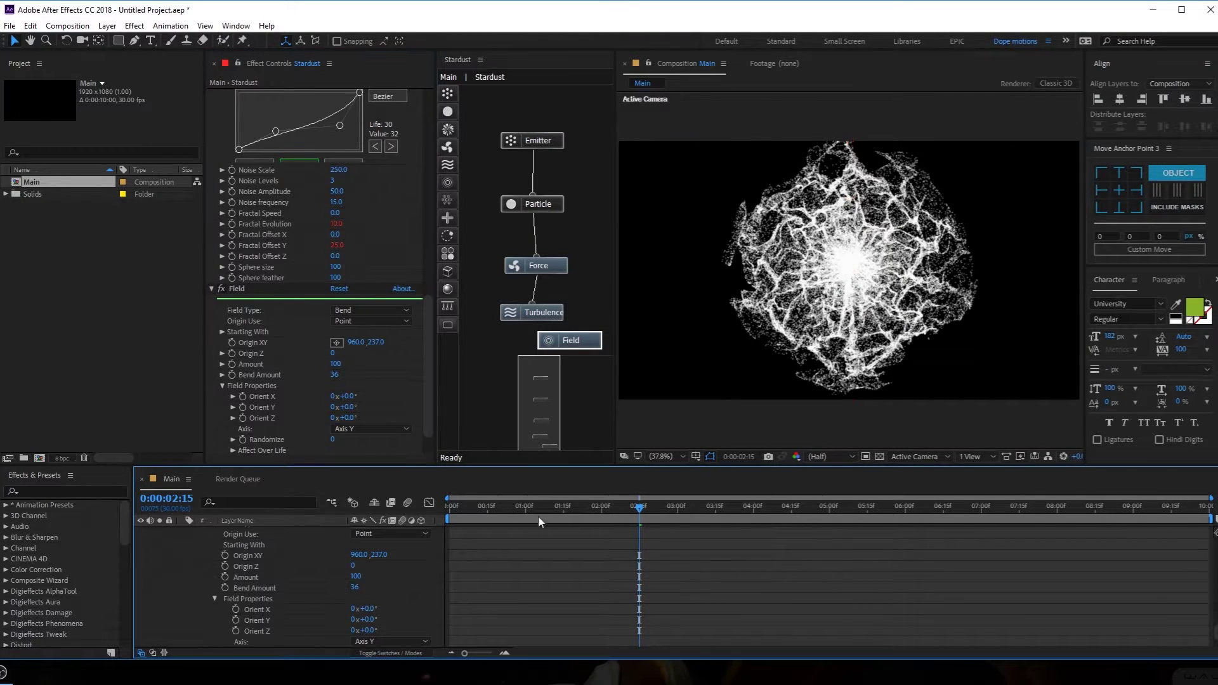
left_click_drag(468, 511, 758, 530)
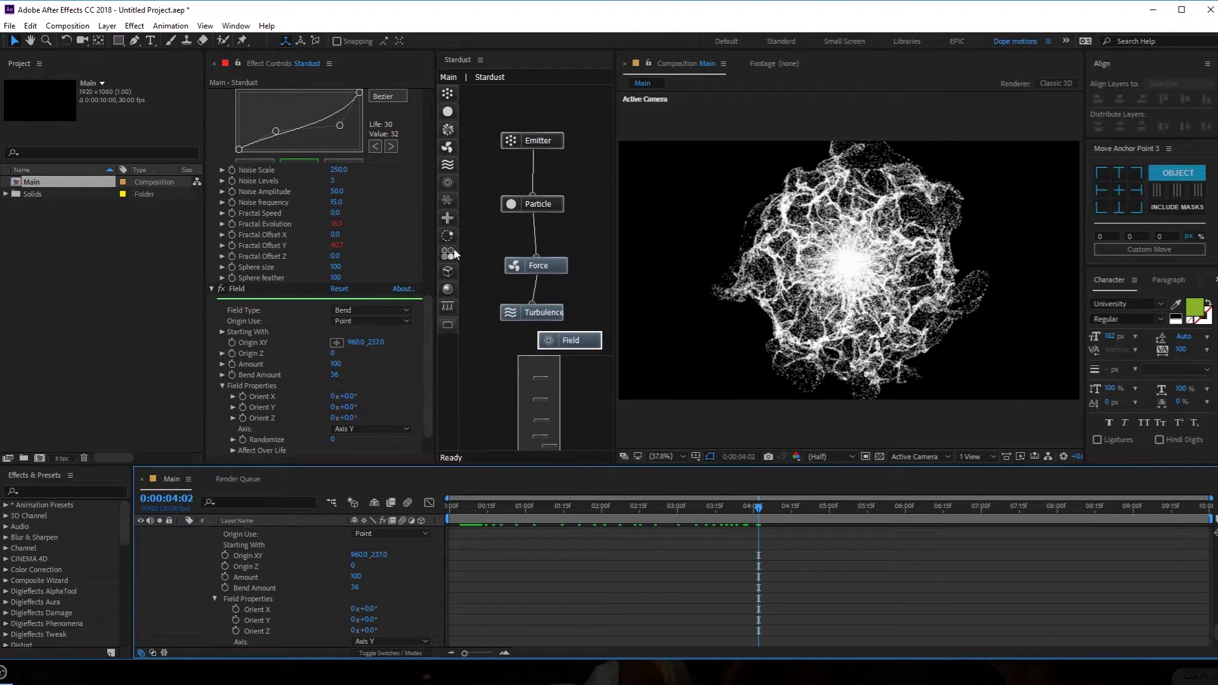
Make the Particle's Size Over Life curve fall linearly to Value 0 at Life 100
left_click(557, 203)
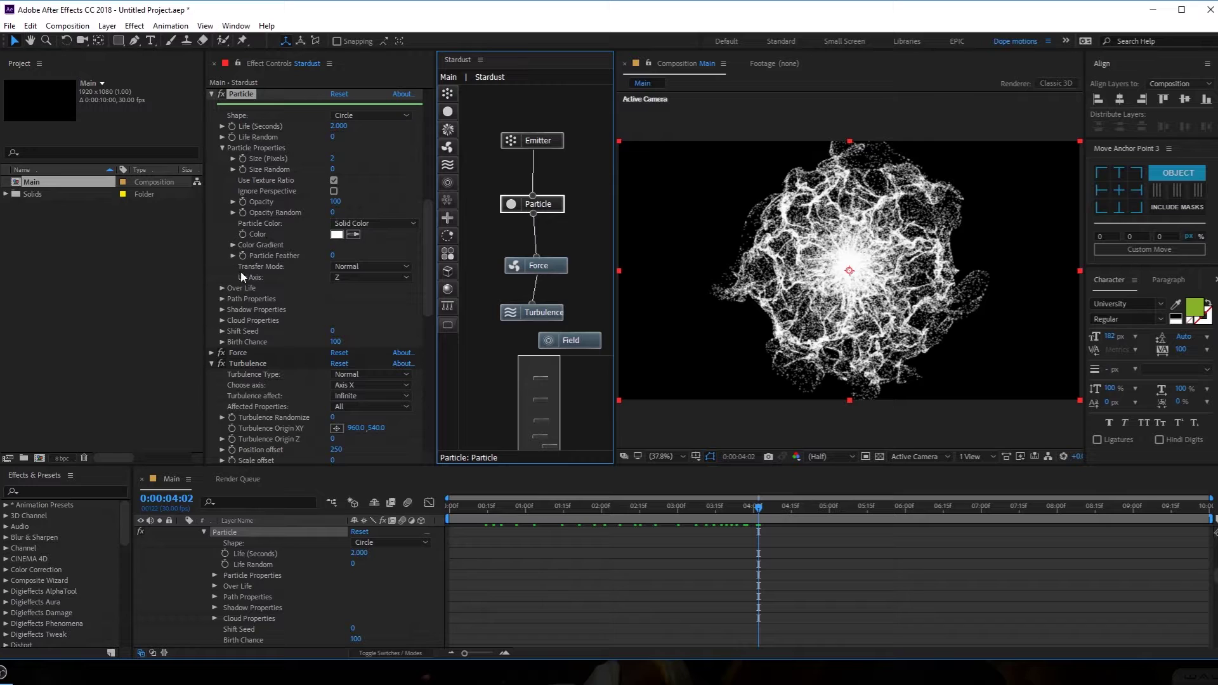
left_click(221, 289)
left_click(232, 300)
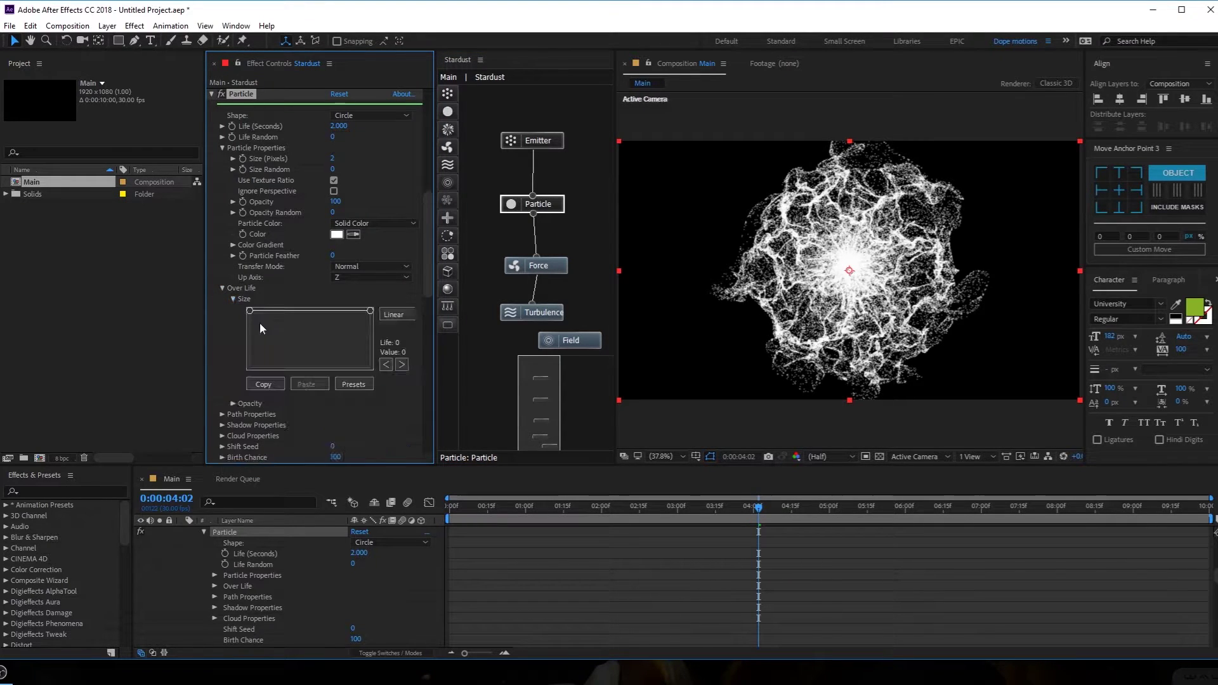
mouse_move(249, 310)
left_mouse_down()
mouse_move(249, 379)
mouse_move(246, 298)
left_mouse_up()
left_click_drag(370, 311, 371, 374)
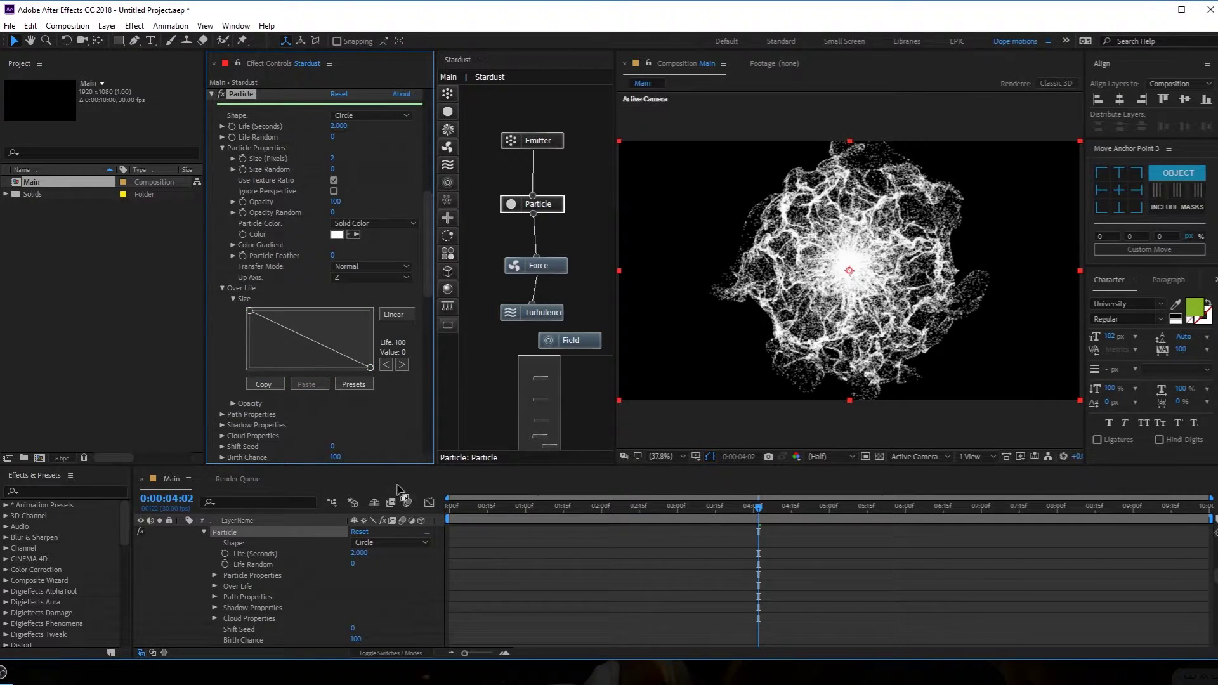
Change the Size curve to Bezier with handles at about Life 40, Value 75 and Life 55, Value 0, and preview up to 0:00:03:03
left_click_drag(330, 349, 324, 318)
left_click(393, 315)
left_click_drag(329, 366, 300, 331)
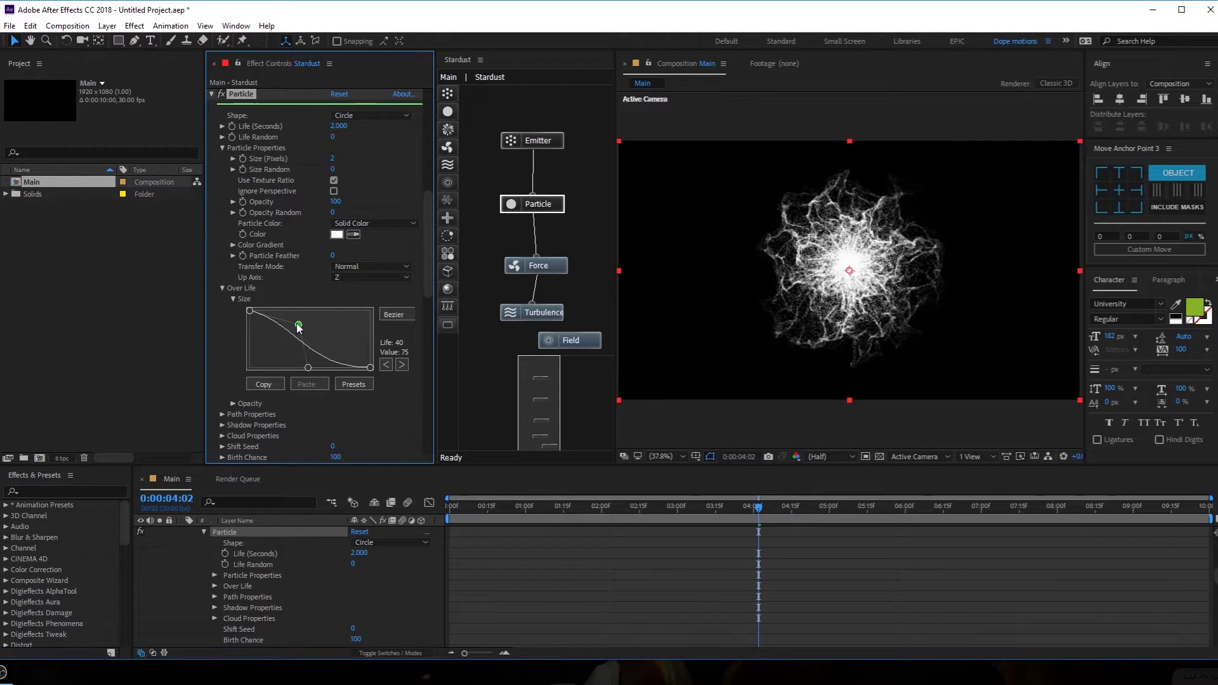
left_click_drag(309, 367, 316, 369)
left_click(497, 517)
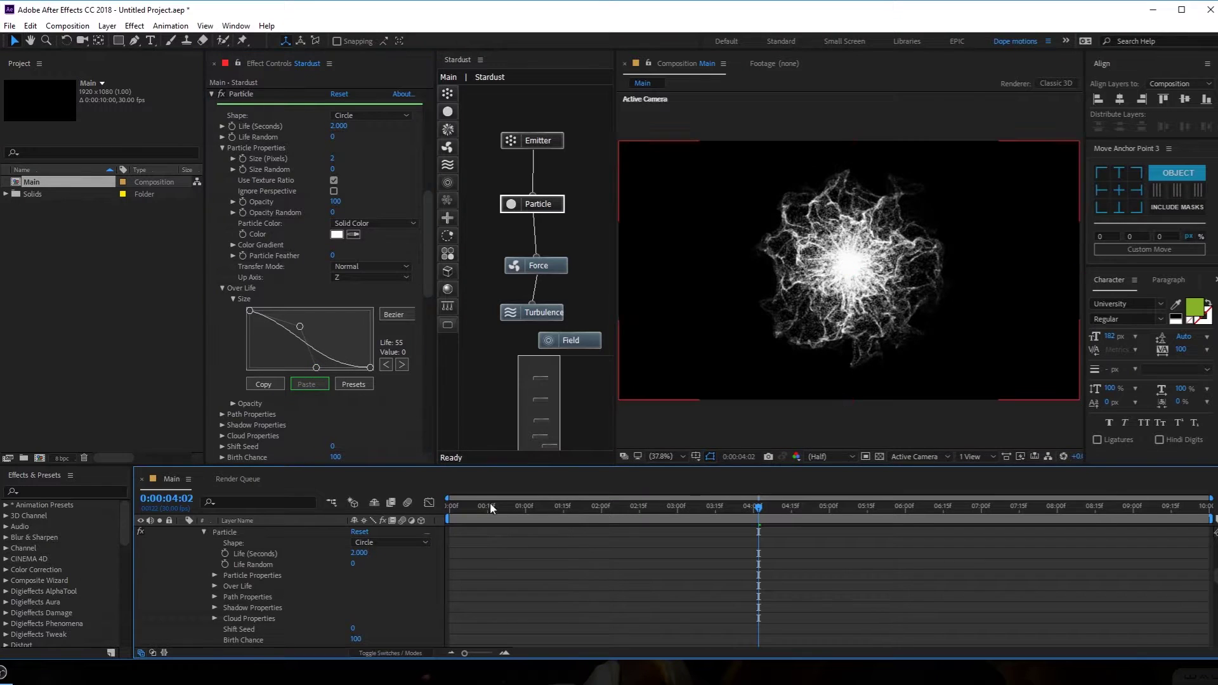
left_click_drag(467, 505, 685, 533)
key("slash")
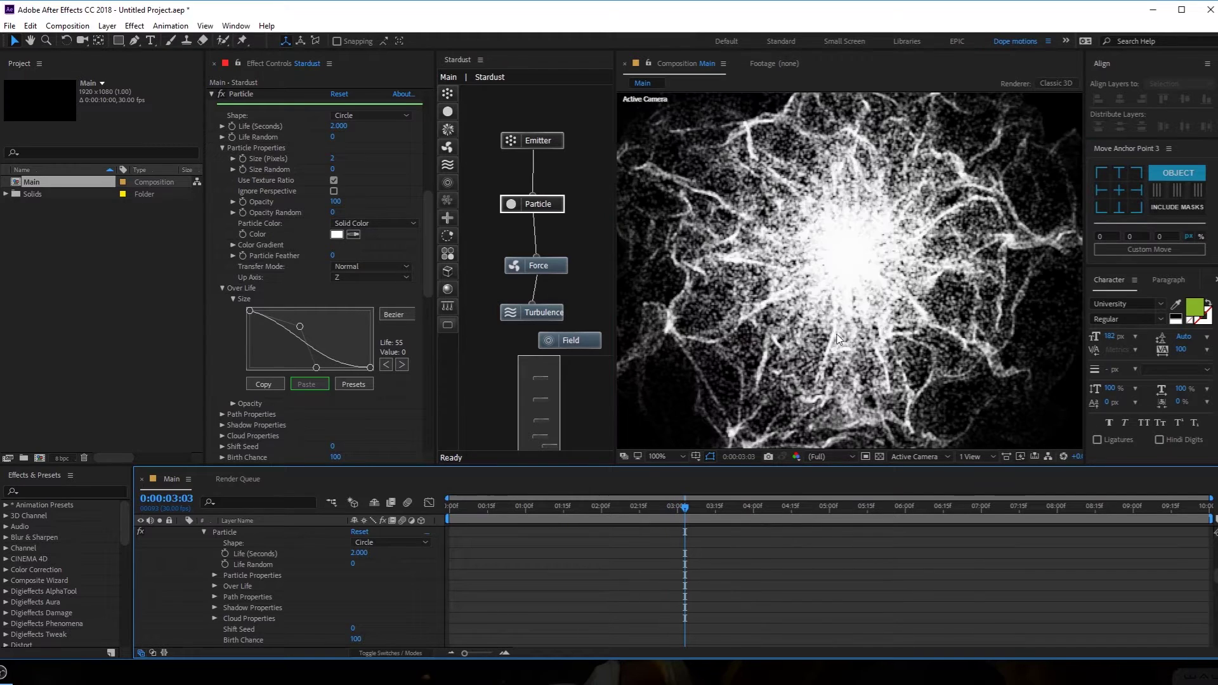
scroll(839, 340, "down", 2)
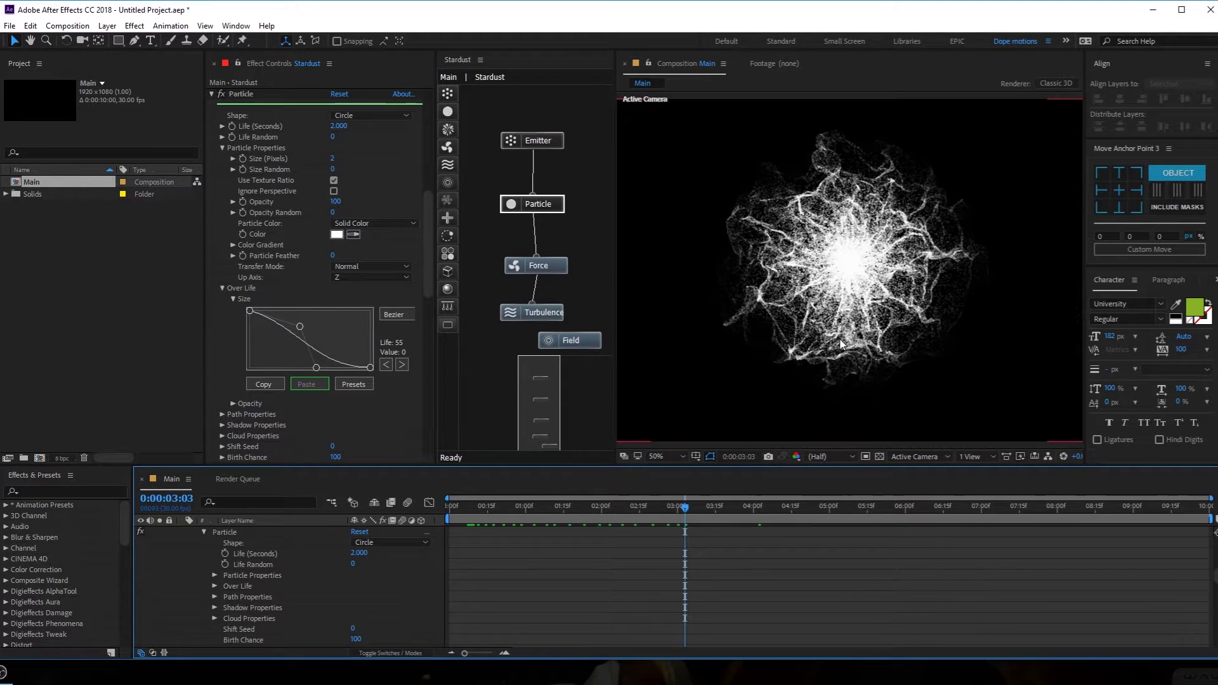
Collapse the Stardust layer, select Camera 1, and orbit it around the particle burst for a tilted, closer view
scroll(178, 543, "up", 5)
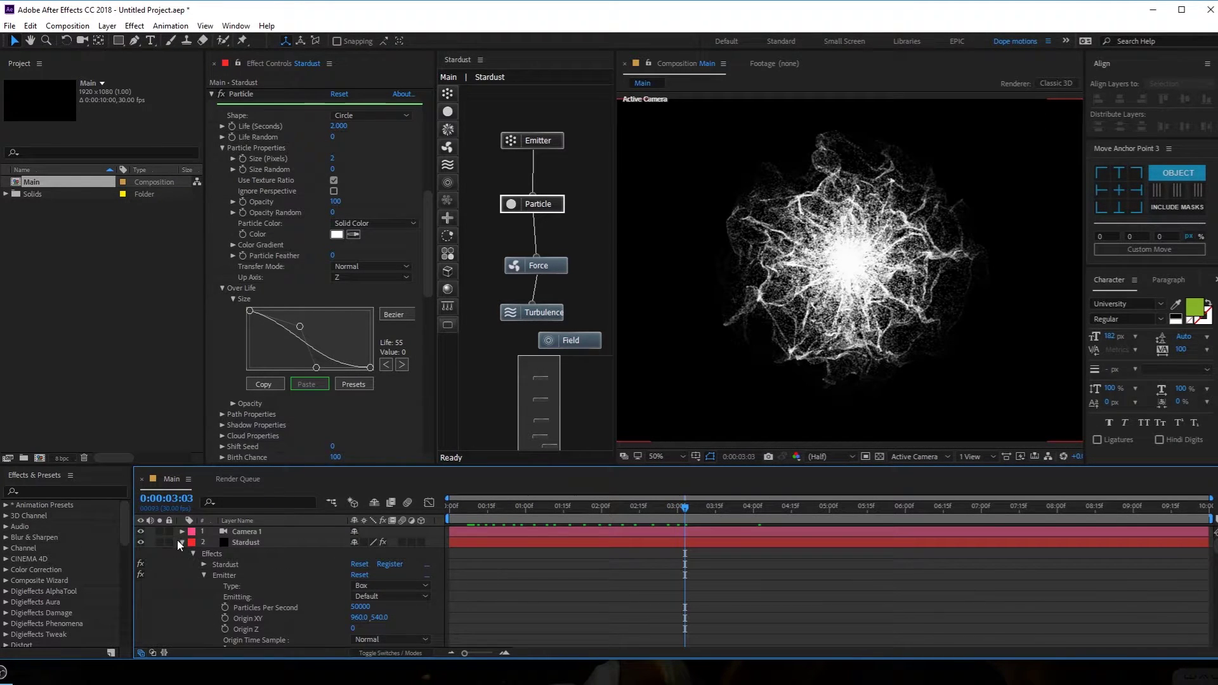
left_click(179, 542)
left_click(246, 533)
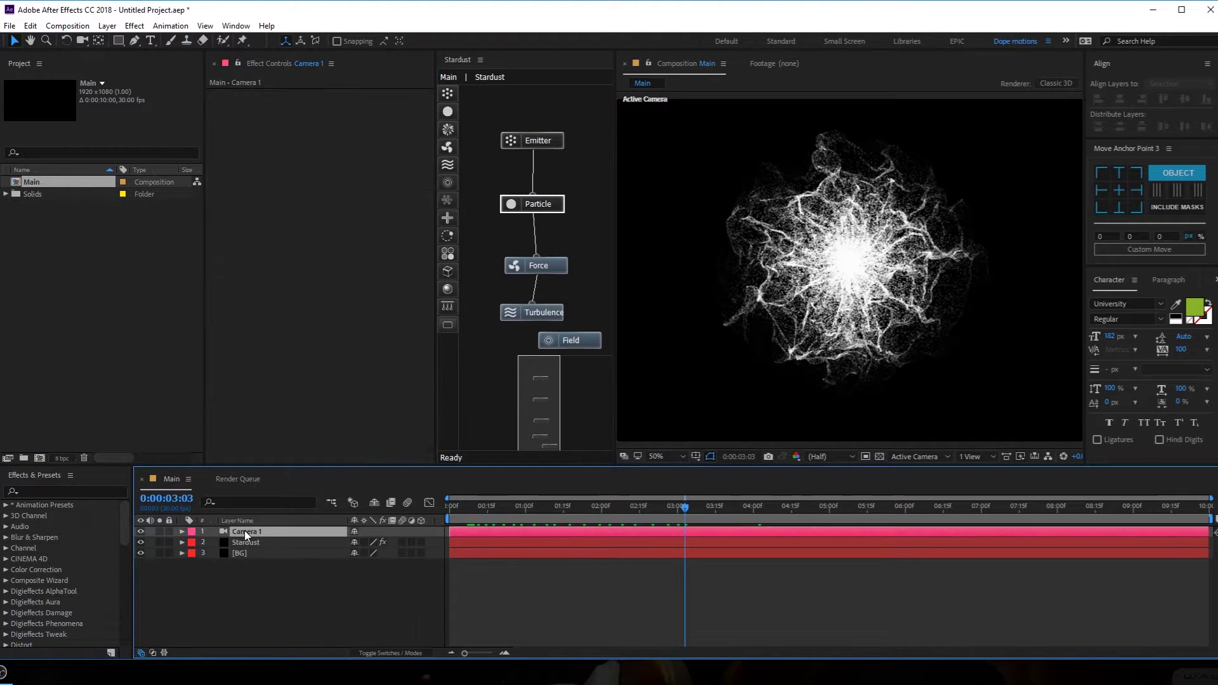
key("c")
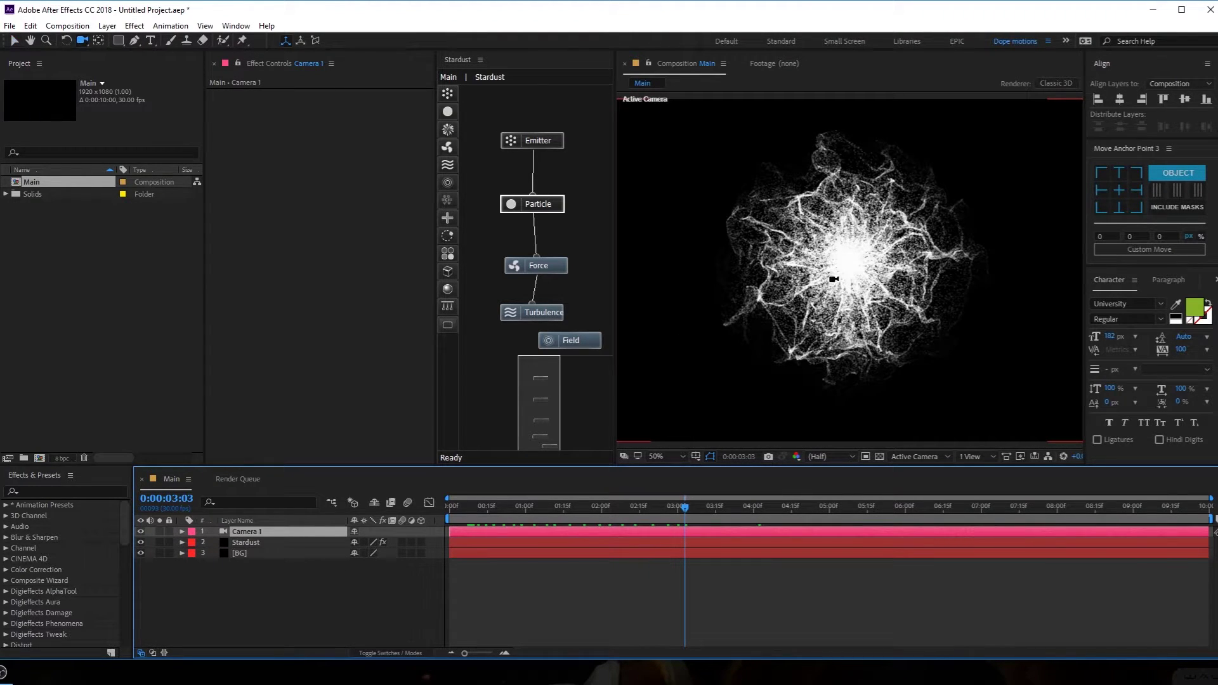
left_click_drag(860, 295, 869, 252)
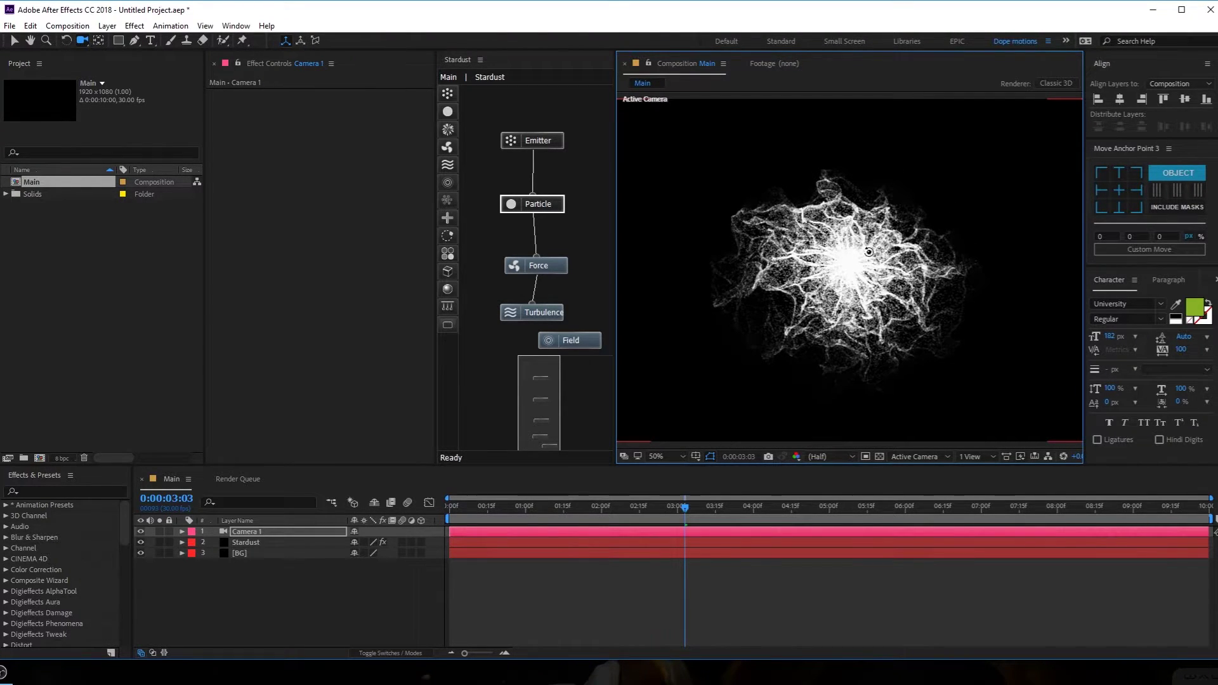
left_click_drag(880, 310, 791, 303)
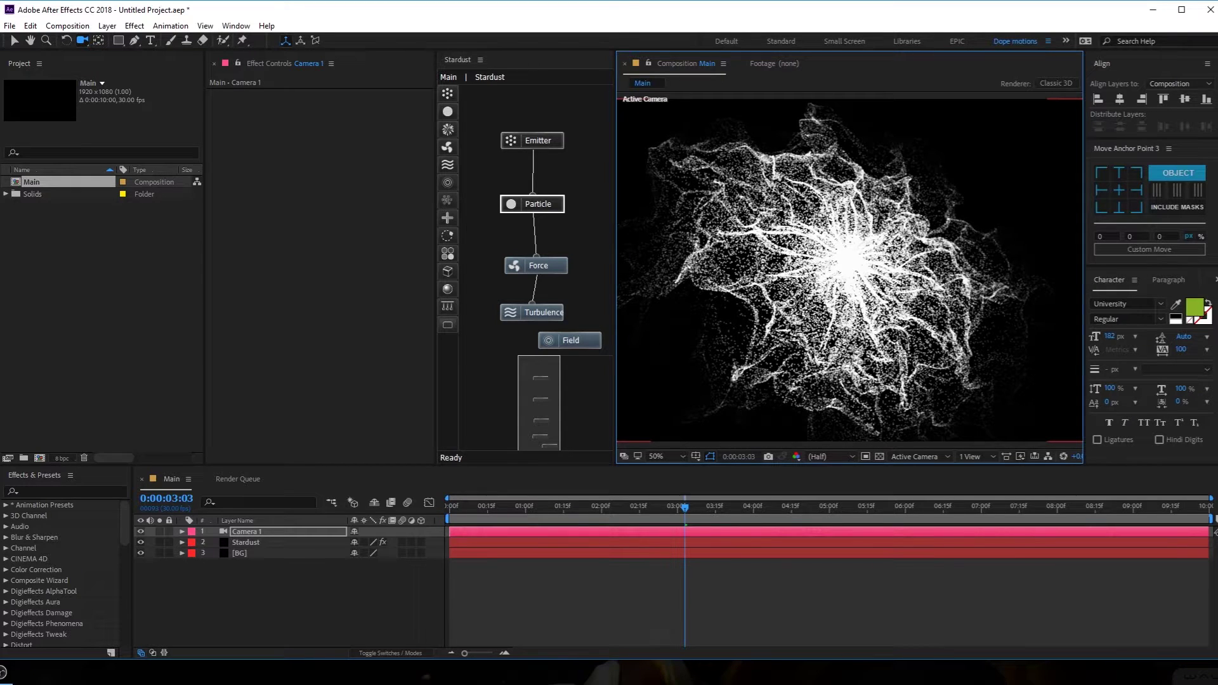
Keyframe Camera 1's Position at the composition start and orbit it slightly for a second keyframe at about 0:00:05:00
left_click(264, 528)
key("p")
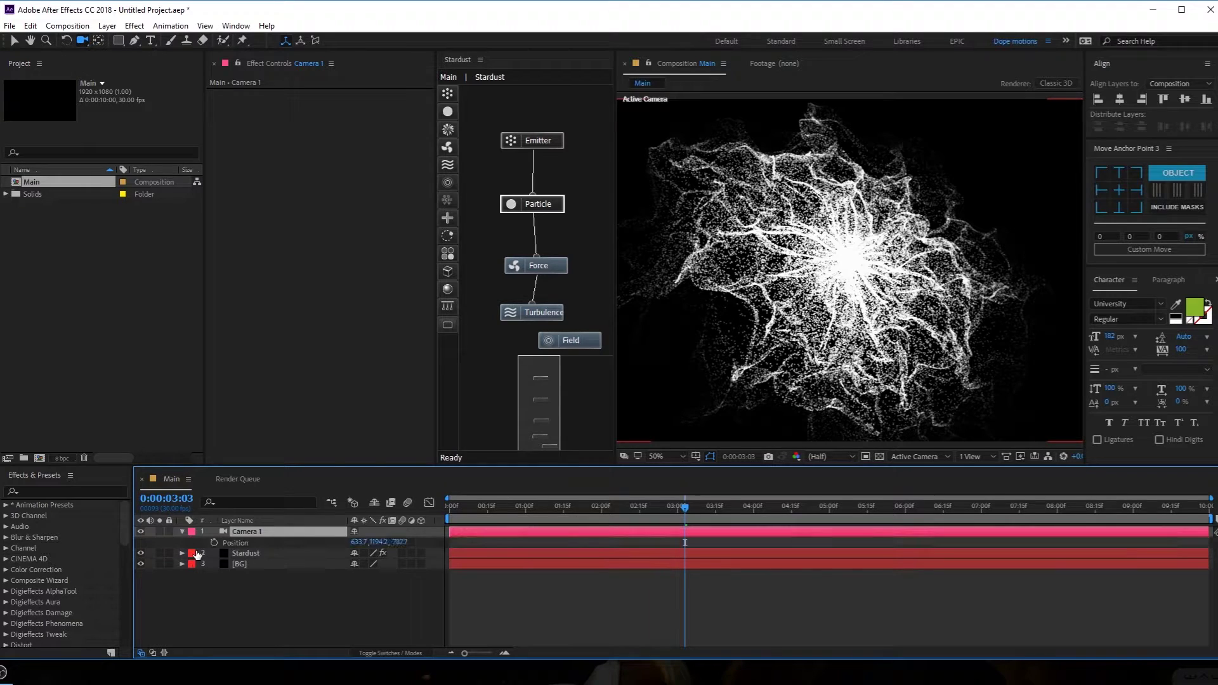
key("Home")
left_click(214, 542)
left_click_drag(542, 507, 830, 533)
left_click_drag(842, 349, 837, 336)
Try an extra camera orbit keyframe at 0:00:00:29
left_click_drag(484, 513, 524, 520)
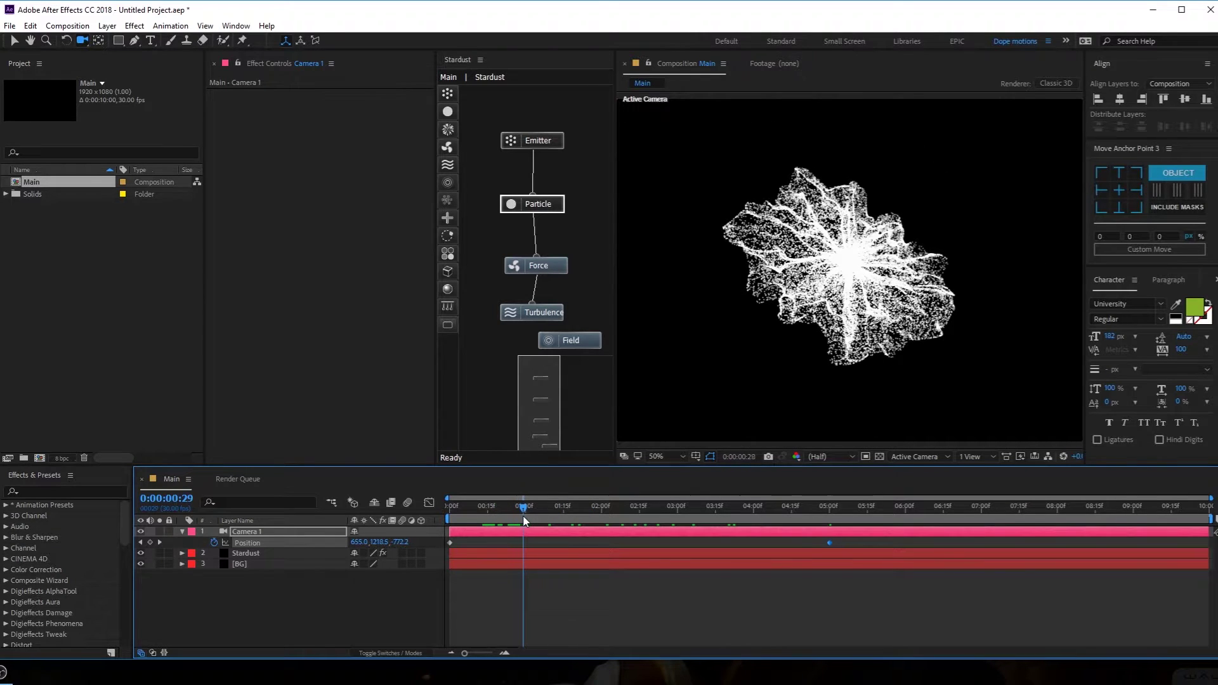
left_click_drag(832, 304, 841, 303)
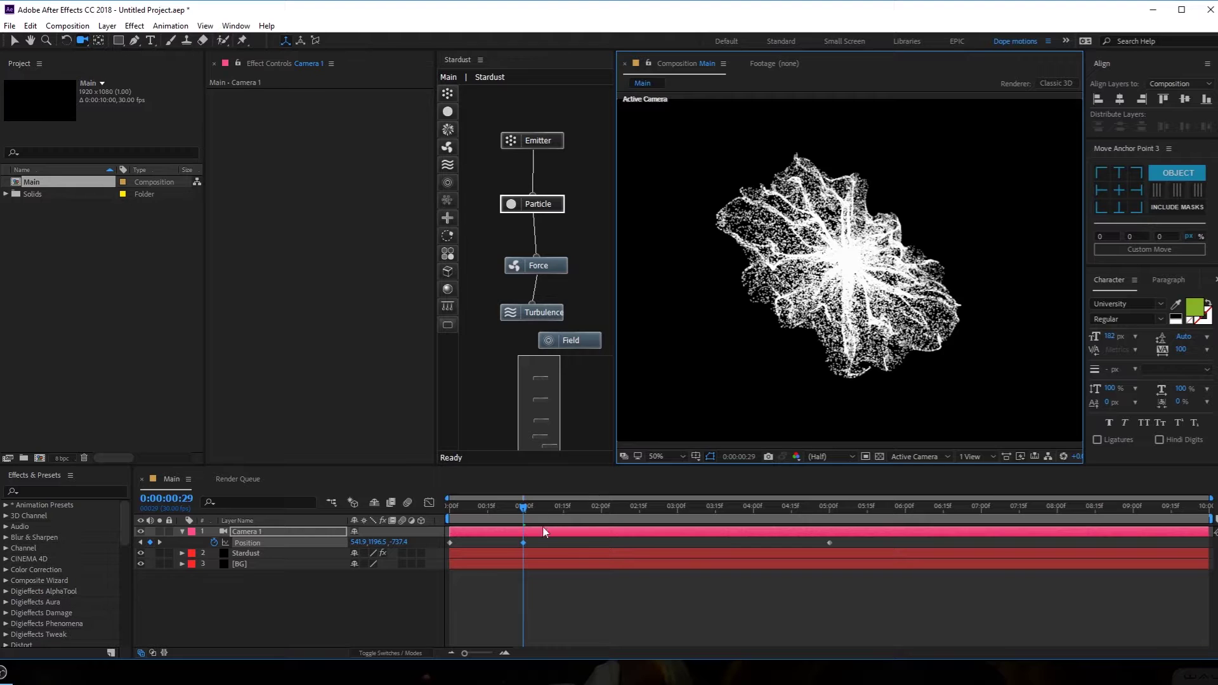
Keyframe the Emitter's Particles Per Second at 50000 at 0:00:02:00 and at 0 one frame further, at 0:00:02:01
left_click_drag(524, 543, 602, 535)
left_click(519, 206)
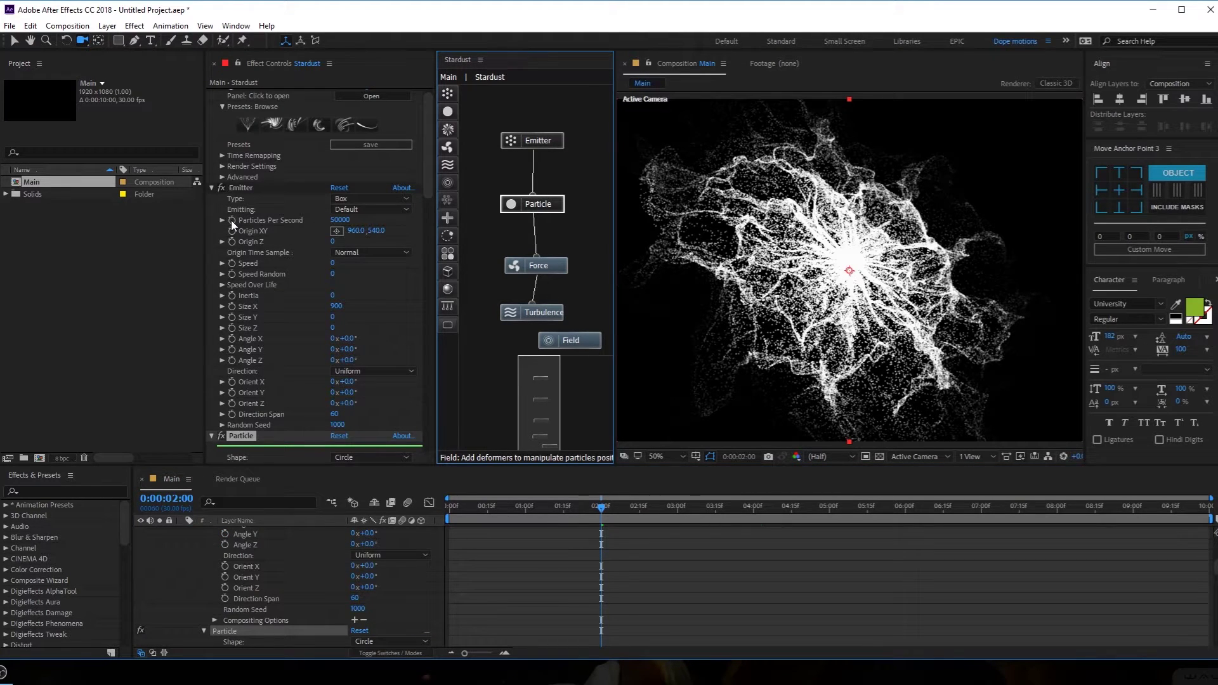
left_click(231, 220)
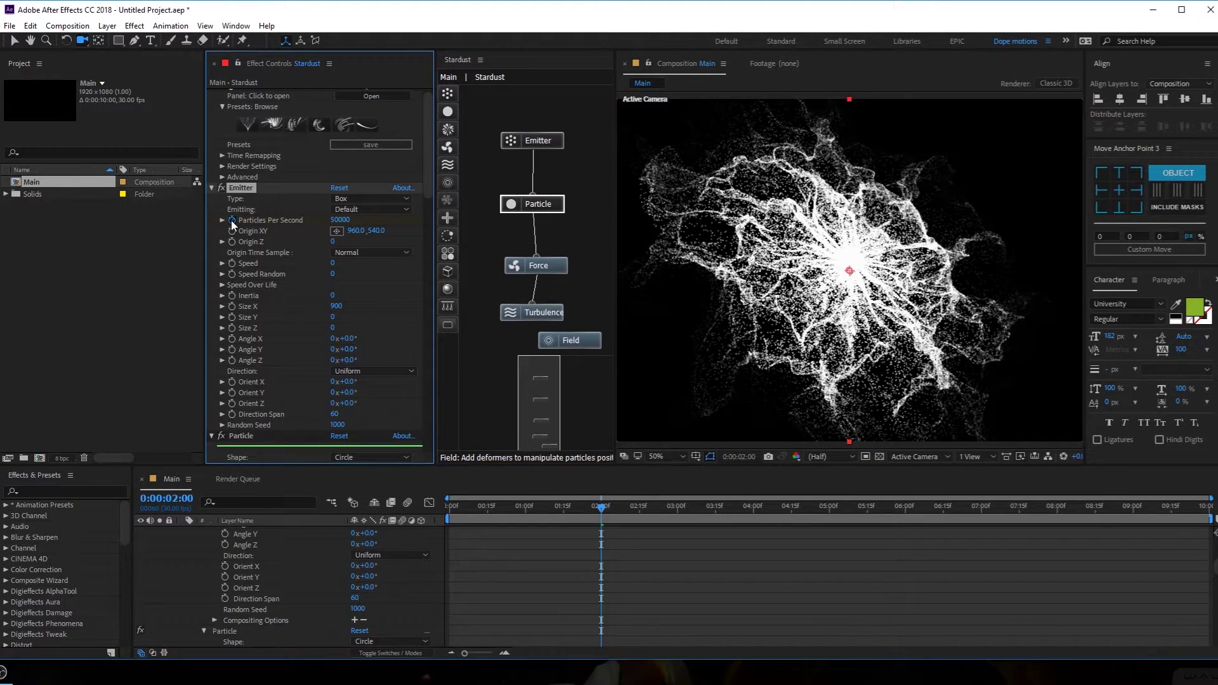
key("Page_Down")
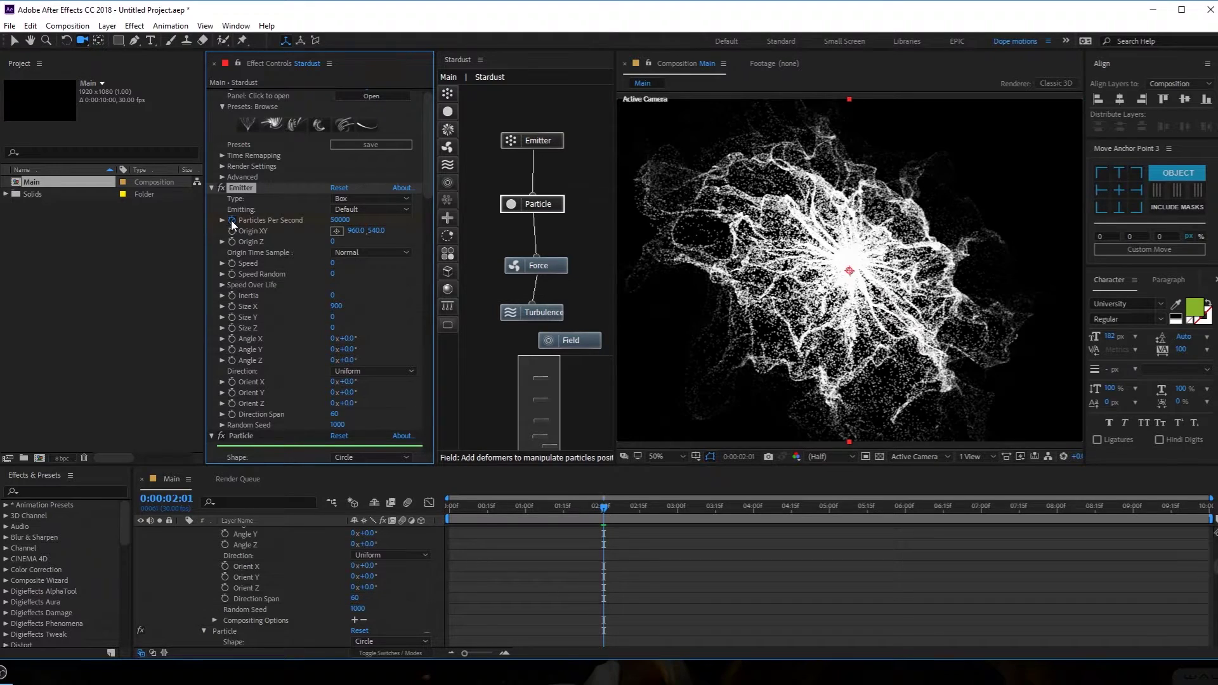
left_click(343, 220)
type("0")
key("Return")
Adjust Camera 1's orbit and shorten its Position animation to end at about 0:00:04:01, previewing up to 0:00:02:06
left_click_drag(604, 509, 680, 510)
scroll(210, 552, "up", 10)
left_click(242, 531)
left_click_drag(879, 332, 870, 327)
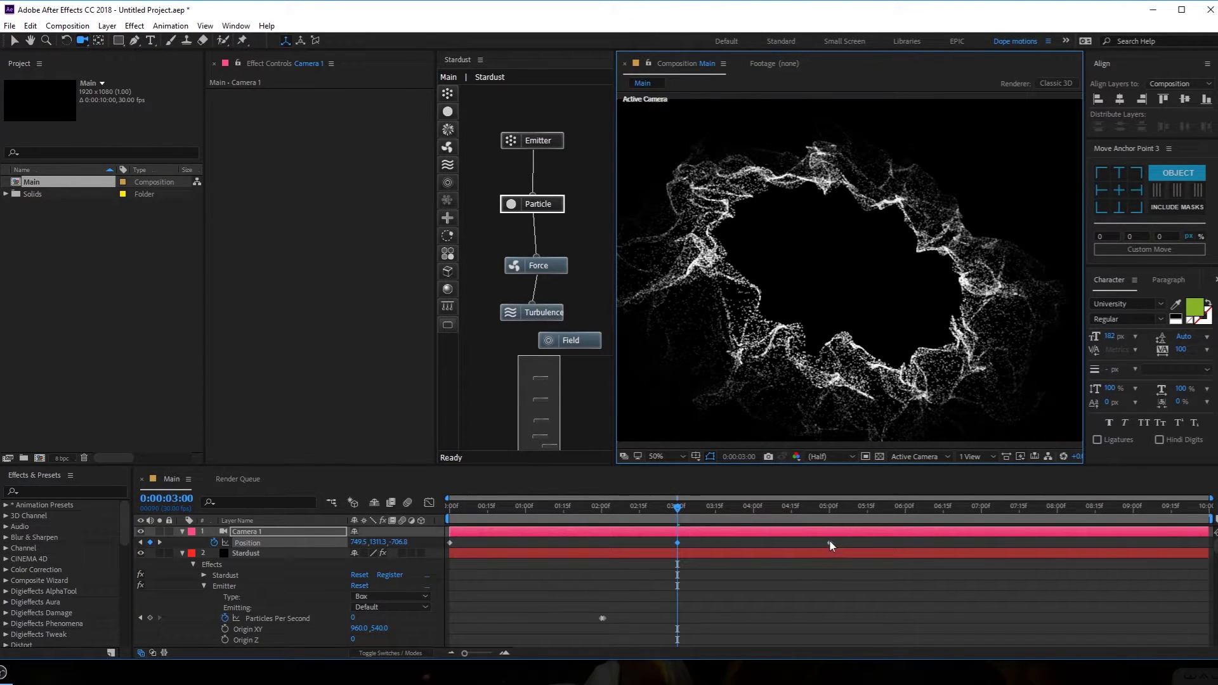
left_click_drag(676, 543, 619, 513)
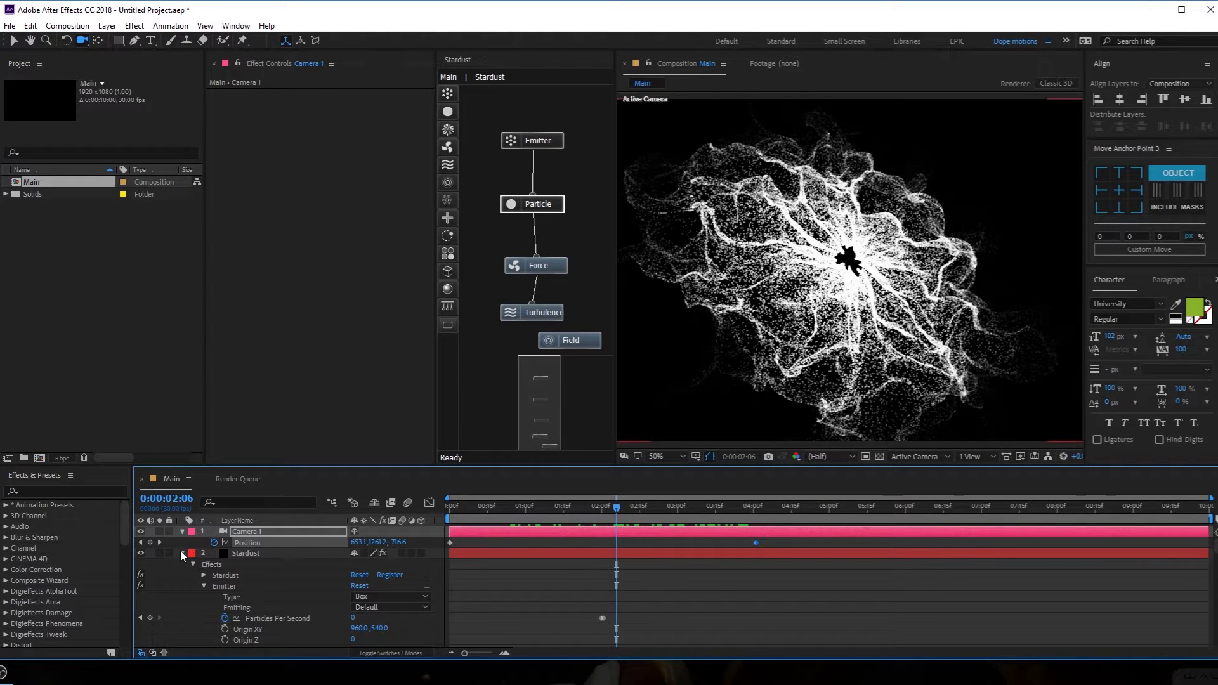
With Camera 1's Depth of Field on, set Aperture to 83.7, Blur Level to 138% and Focus Distance to 1025 pixels, previewing to 0:00:02:26
left_click(182, 553)
left_click(256, 533)
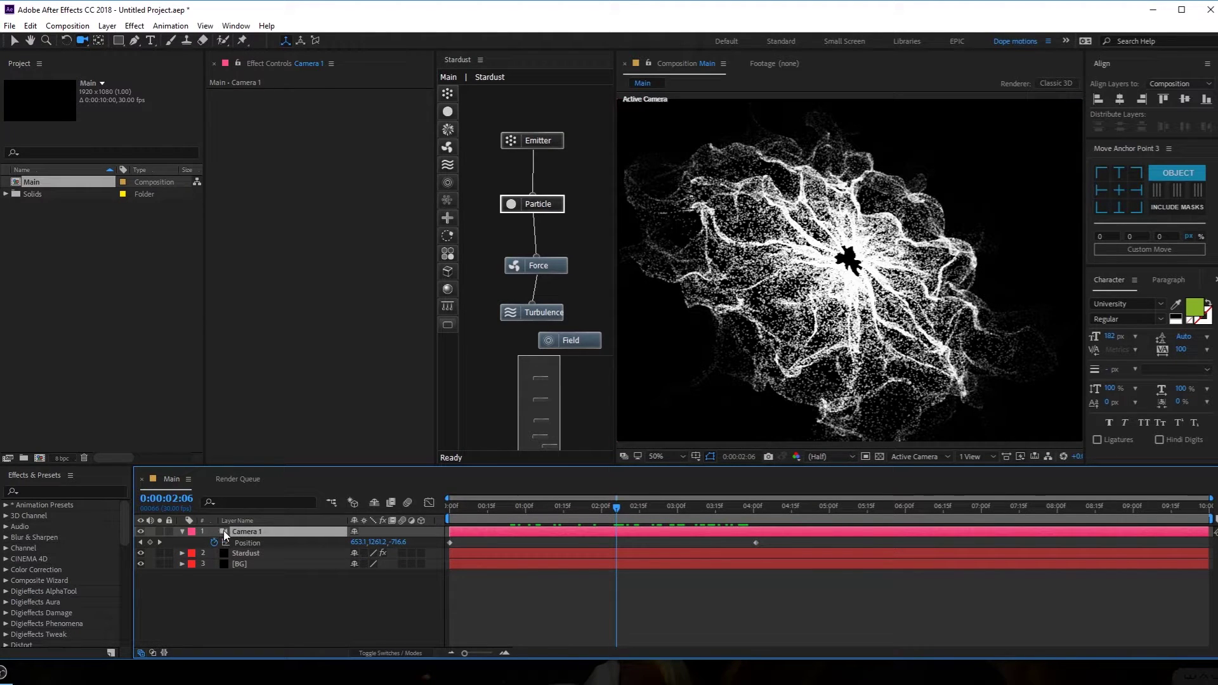
key("a")
key("a")
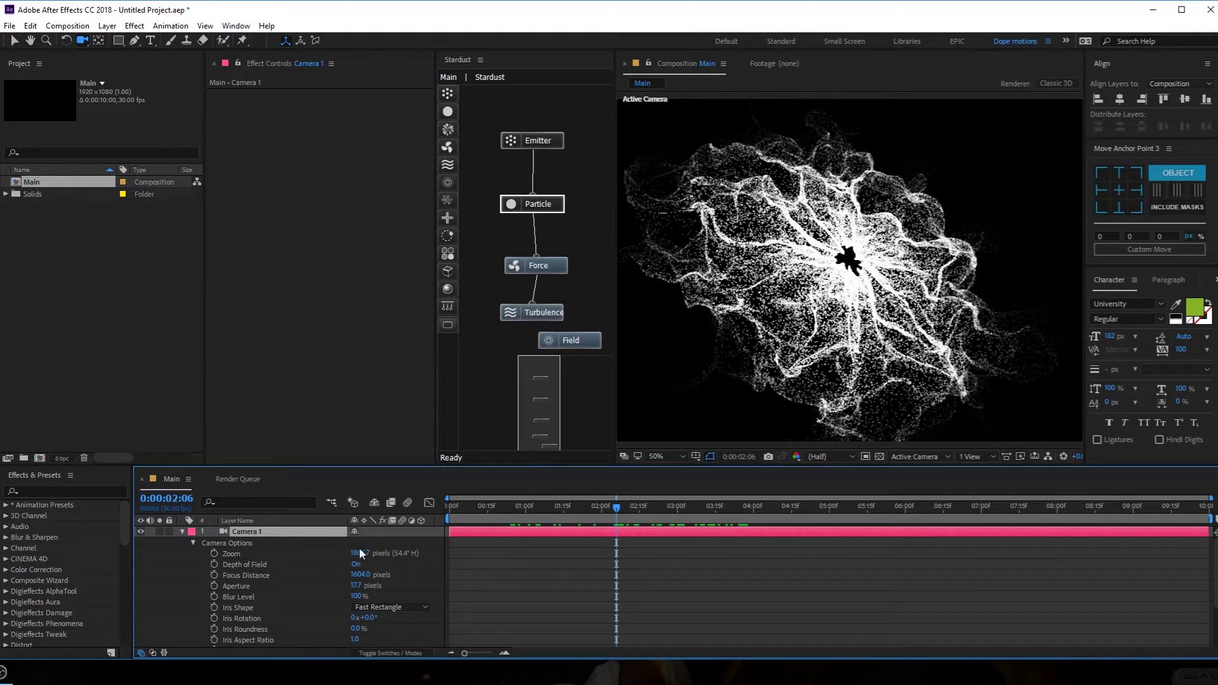
left_click(351, 567)
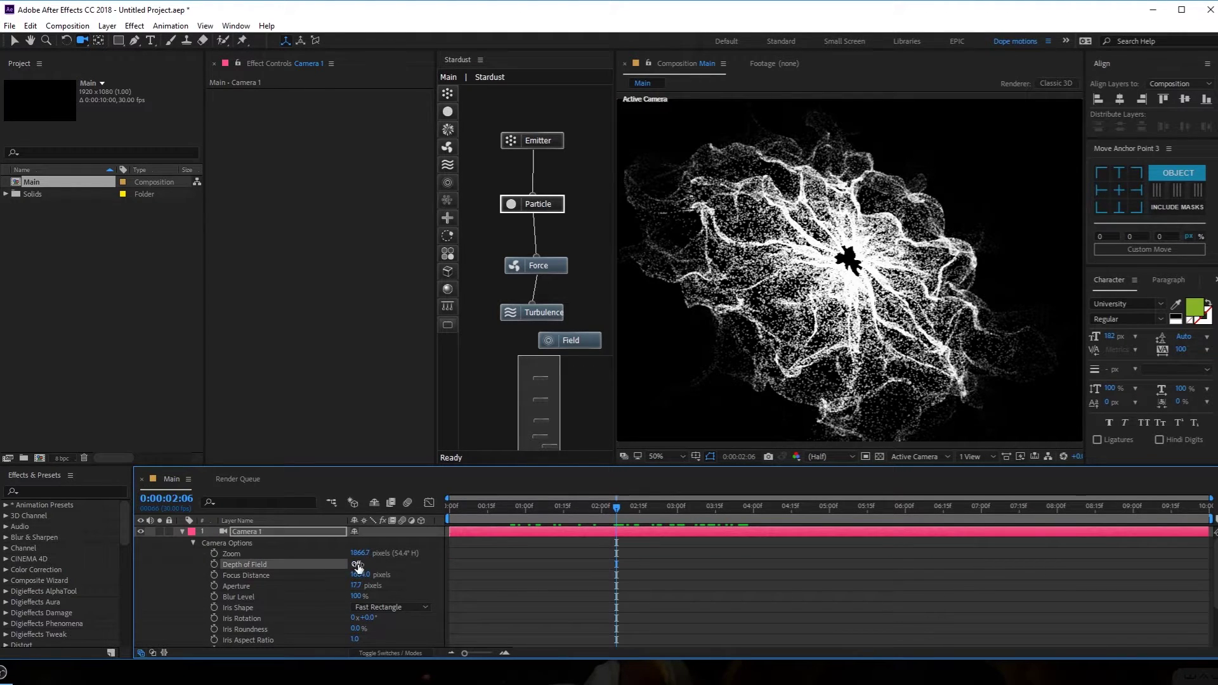
left_click_drag(356, 586, 201, 577)
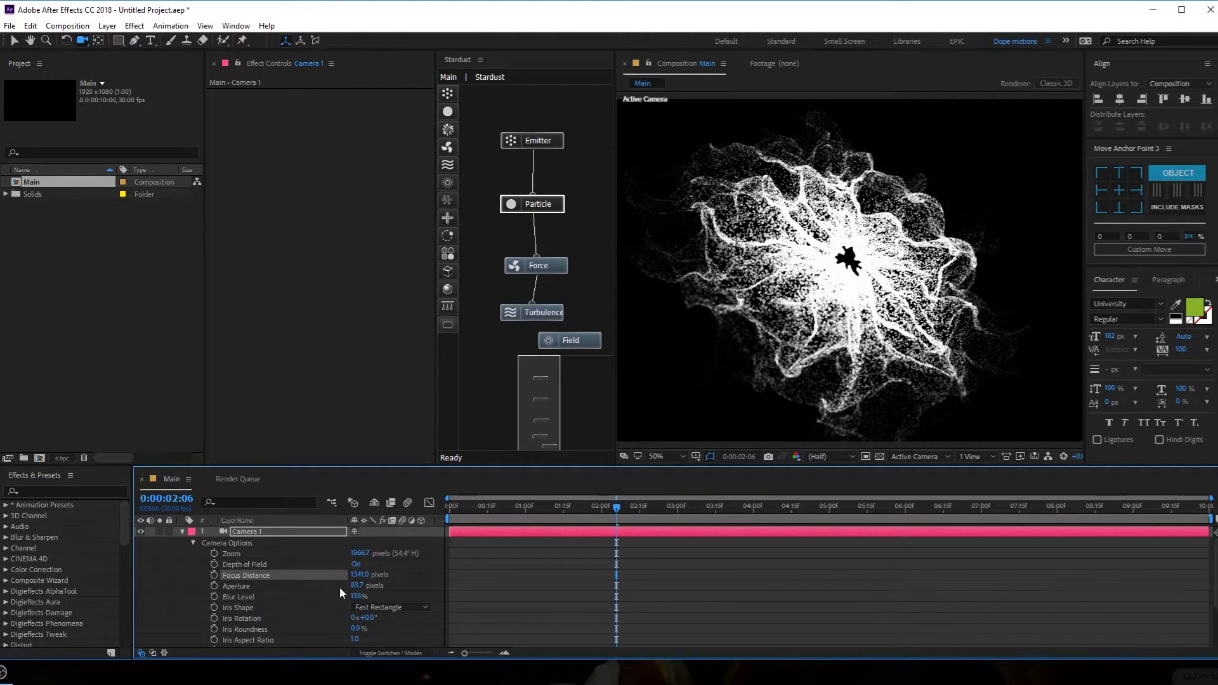
left_click_drag(362, 575, 181, 596)
left_click_drag(526, 518, 667, 518)
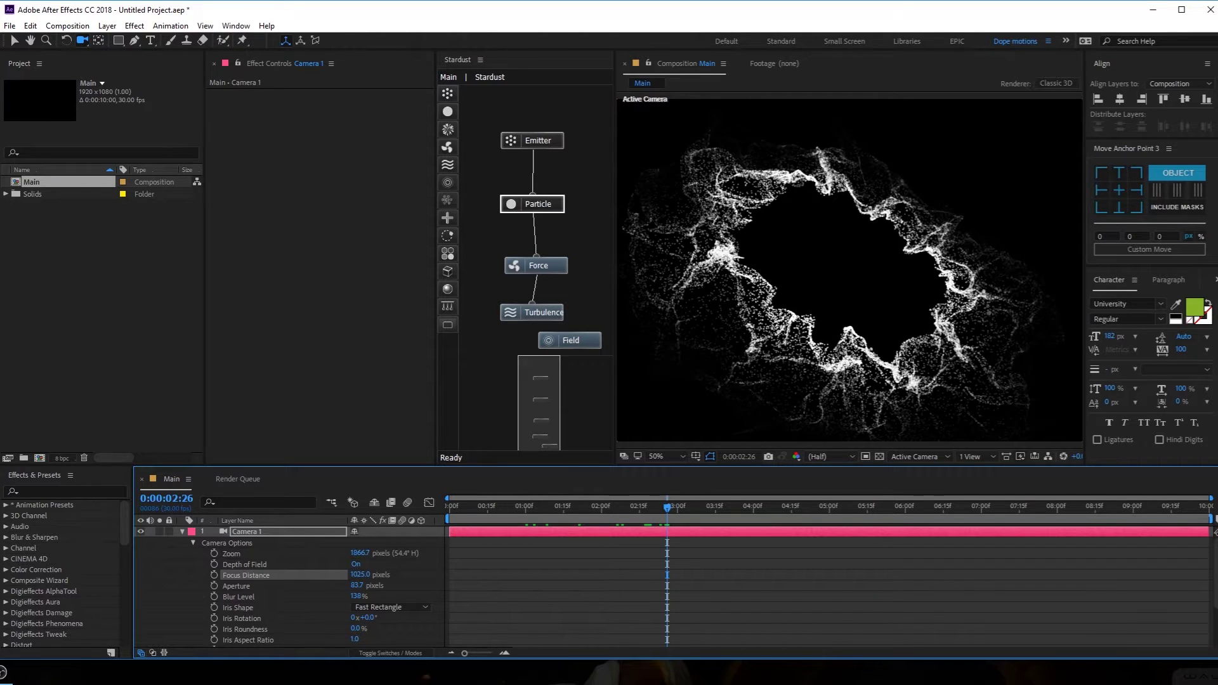
Turn off Camera 1's Depth of Field, collapse the layer and preview the animation up to 0:00:02:18
left_click(356, 565)
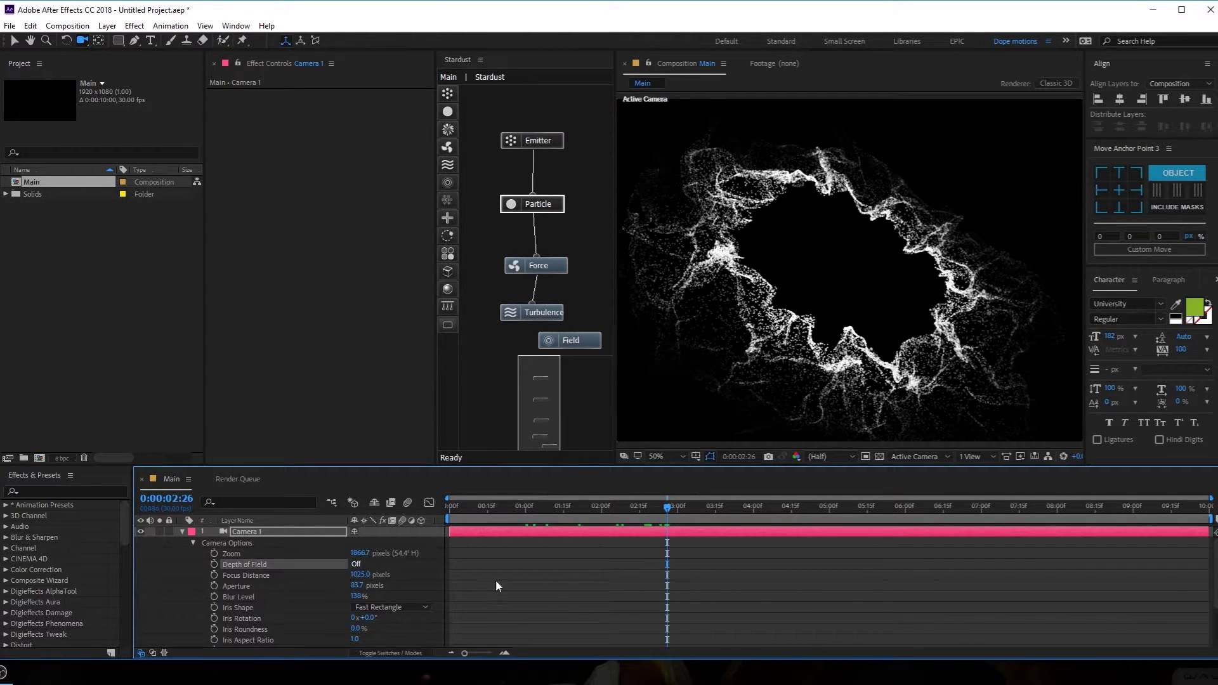
left_click(183, 532)
left_click_drag(554, 508, 651, 517)
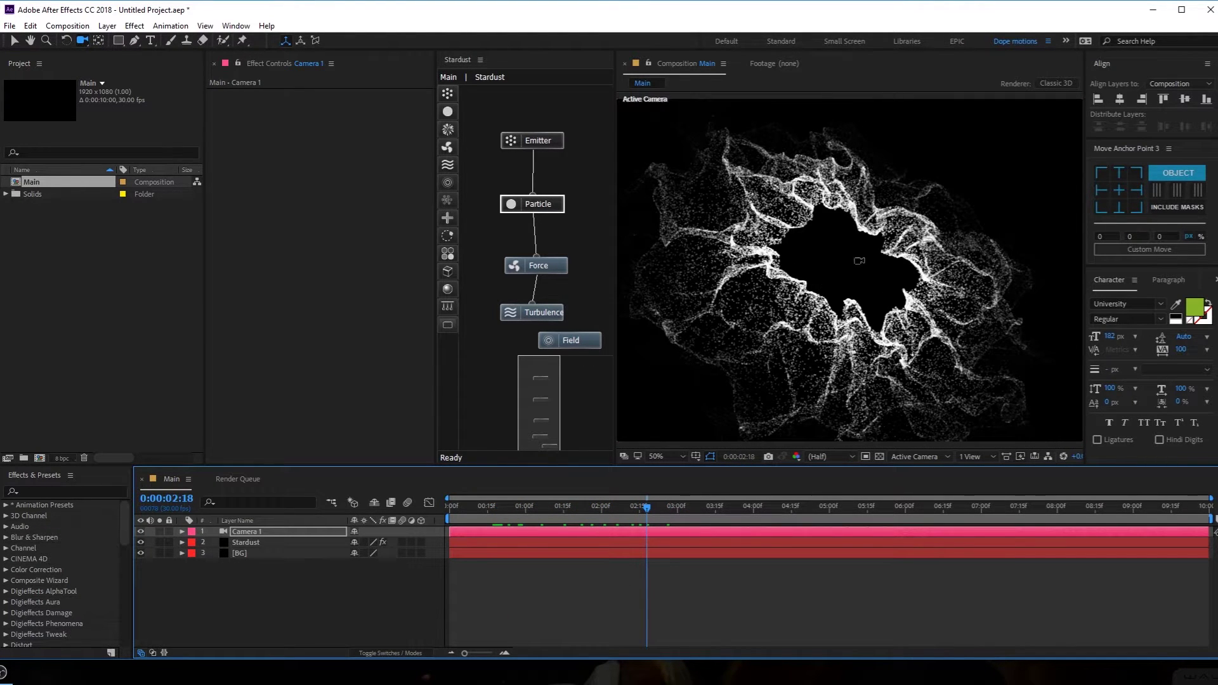
Add an adjustment layer above the camera and name it SC
left_click(263, 600)
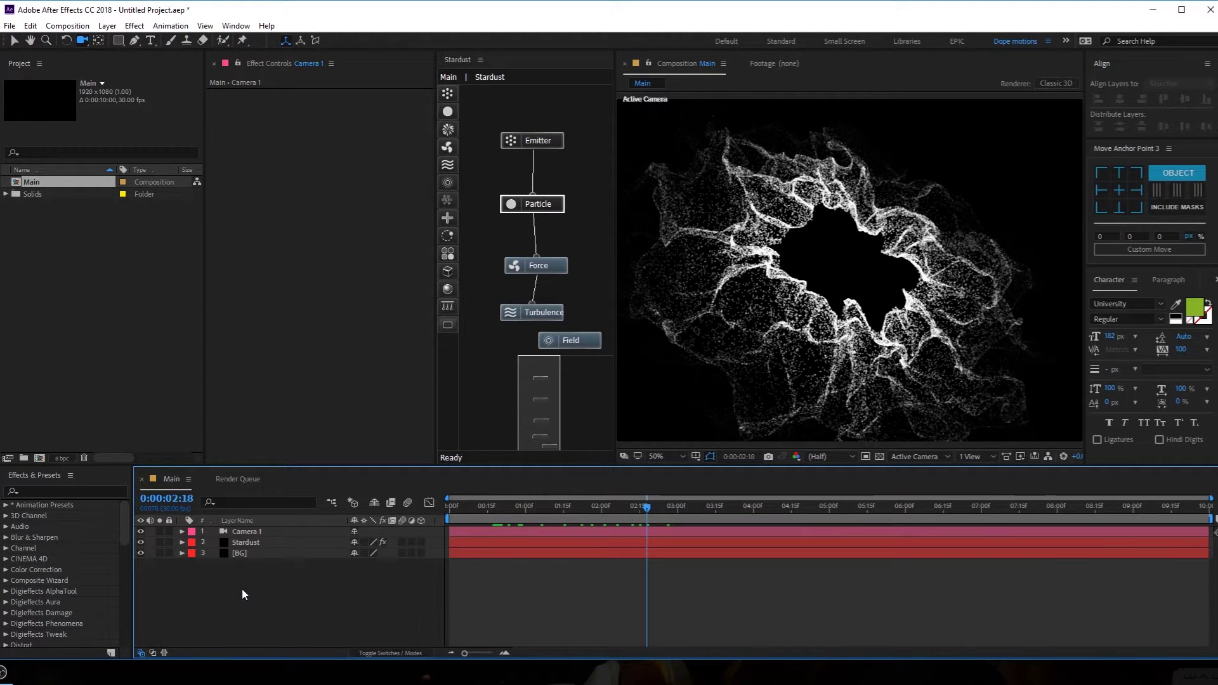
key("ctrl+alt+y")
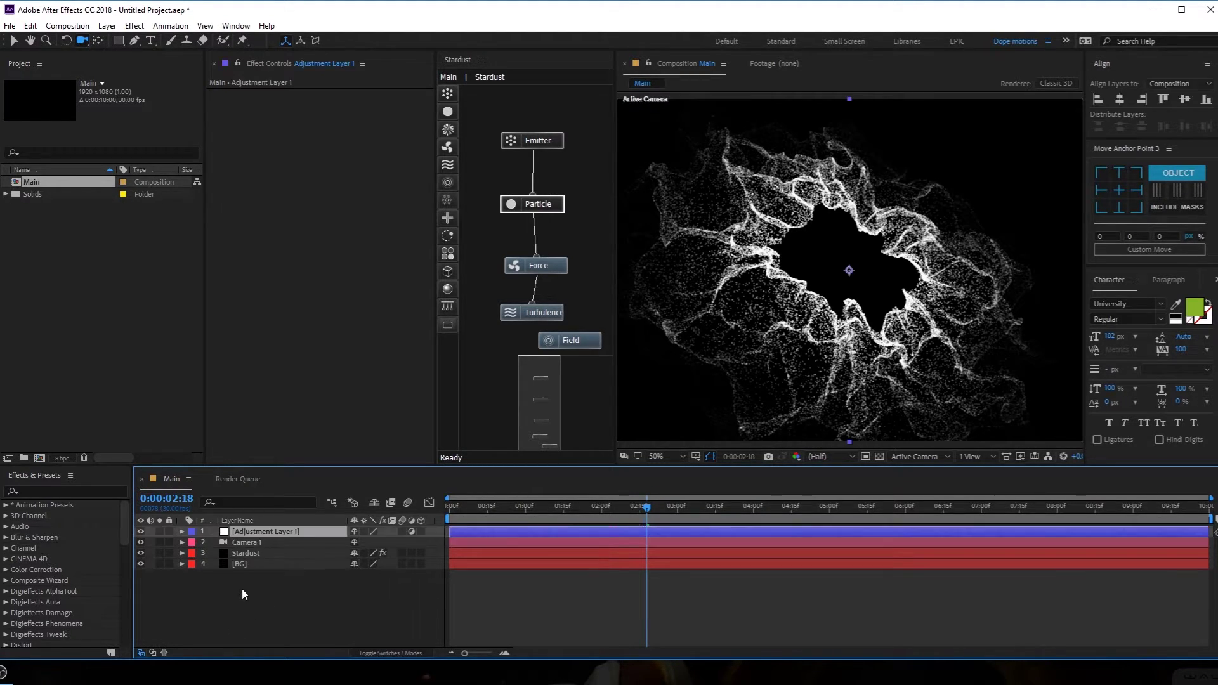
key("Return")
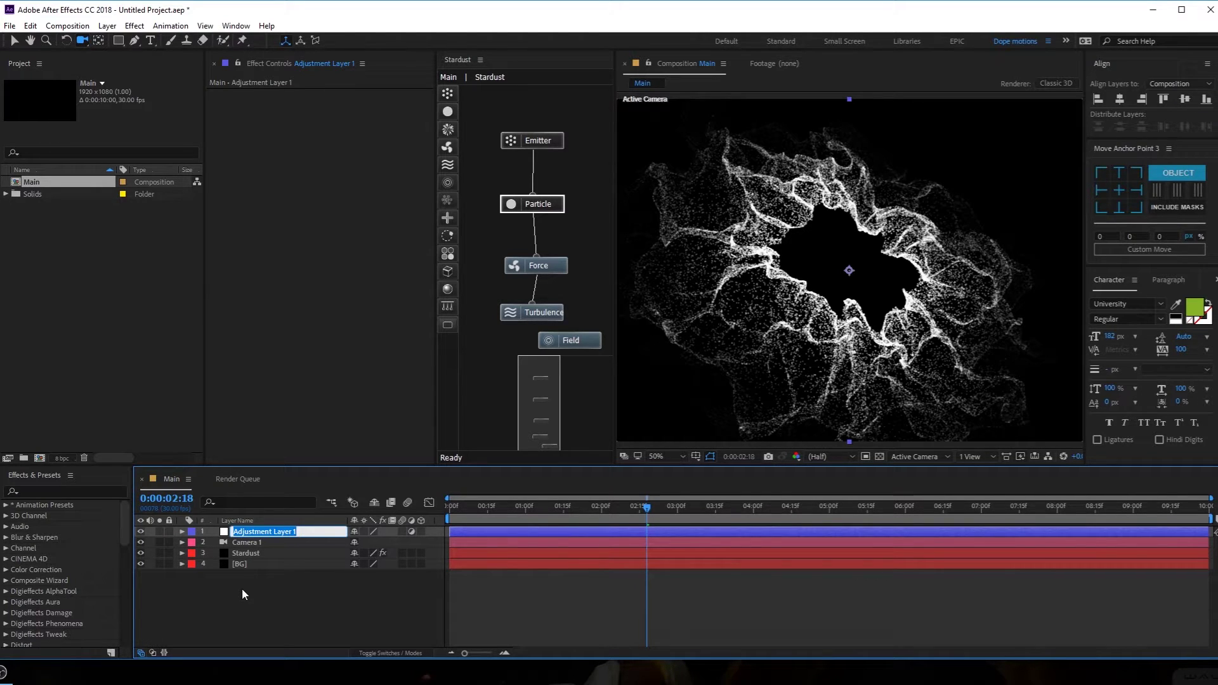
type("SC")
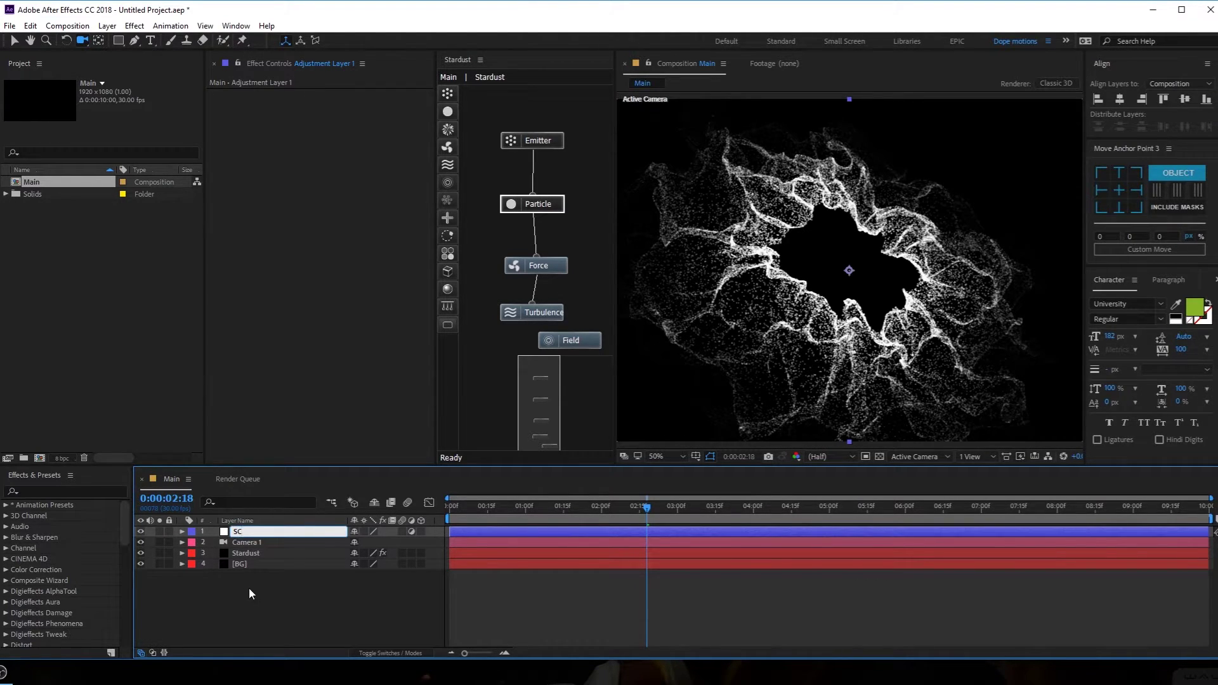
key("Return")
Apply the Solid Composite effect to the SC adjustment layer
left_click(254, 531)
key("ctrl+space")
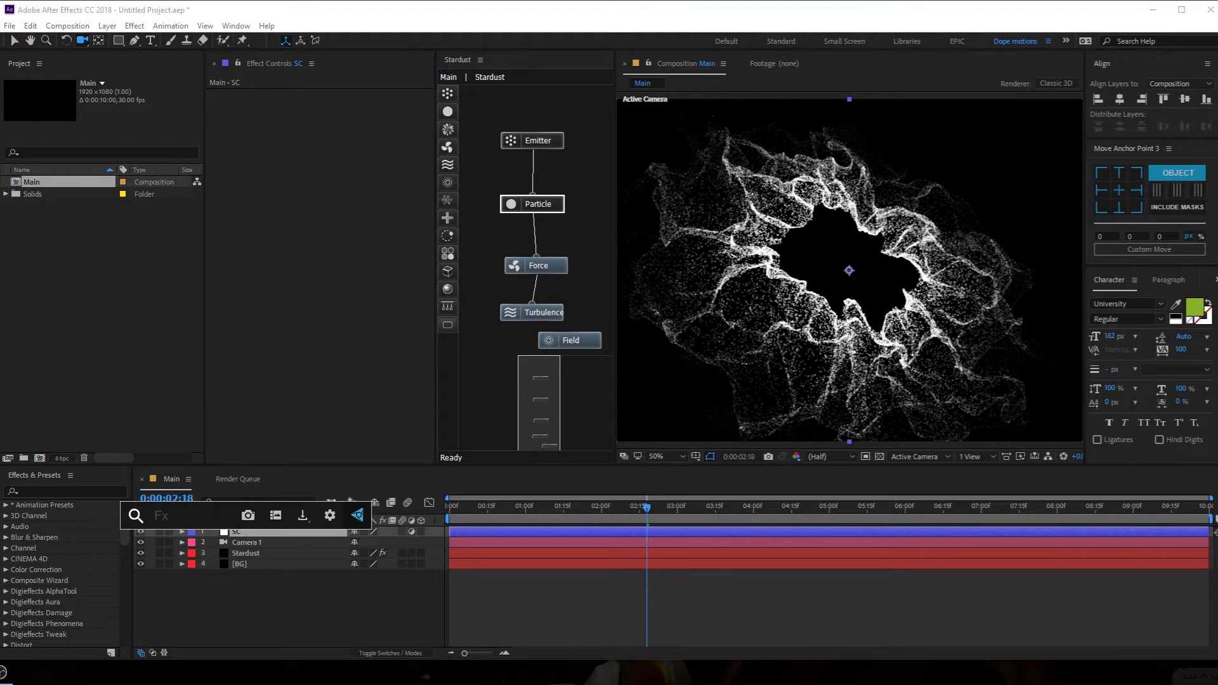
type("soli")
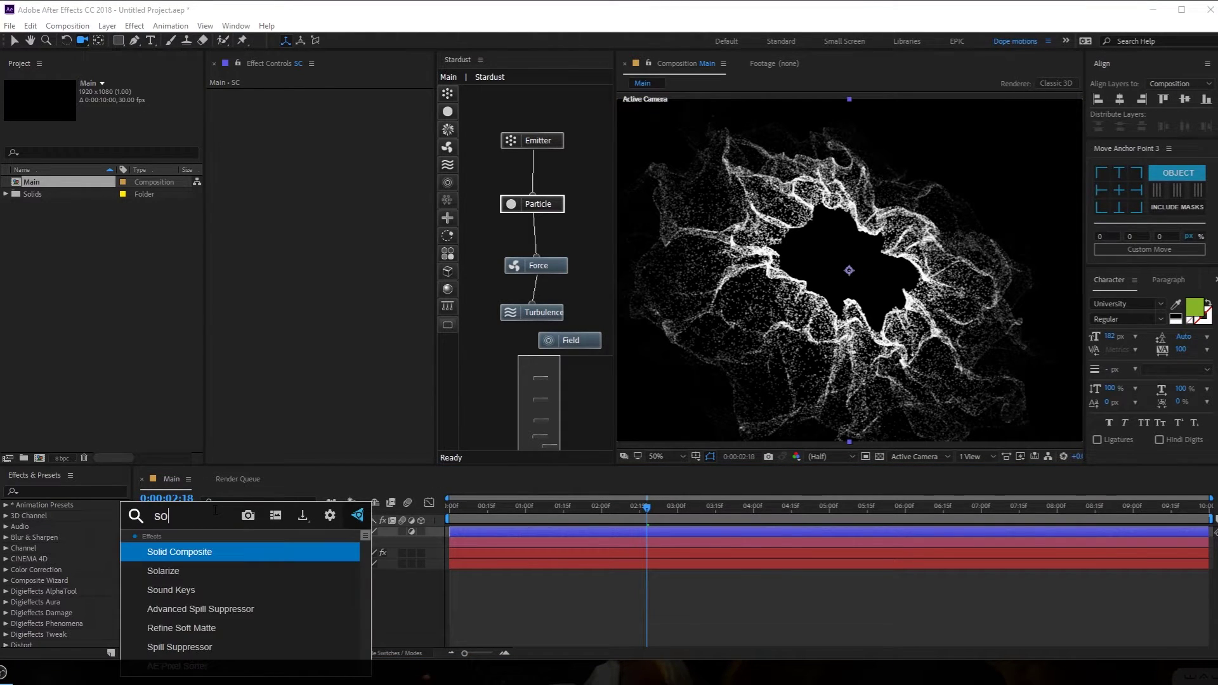
left_click(176, 552)
Add another adjustment layer on top of the stack and name it Hue
left_click(234, 602)
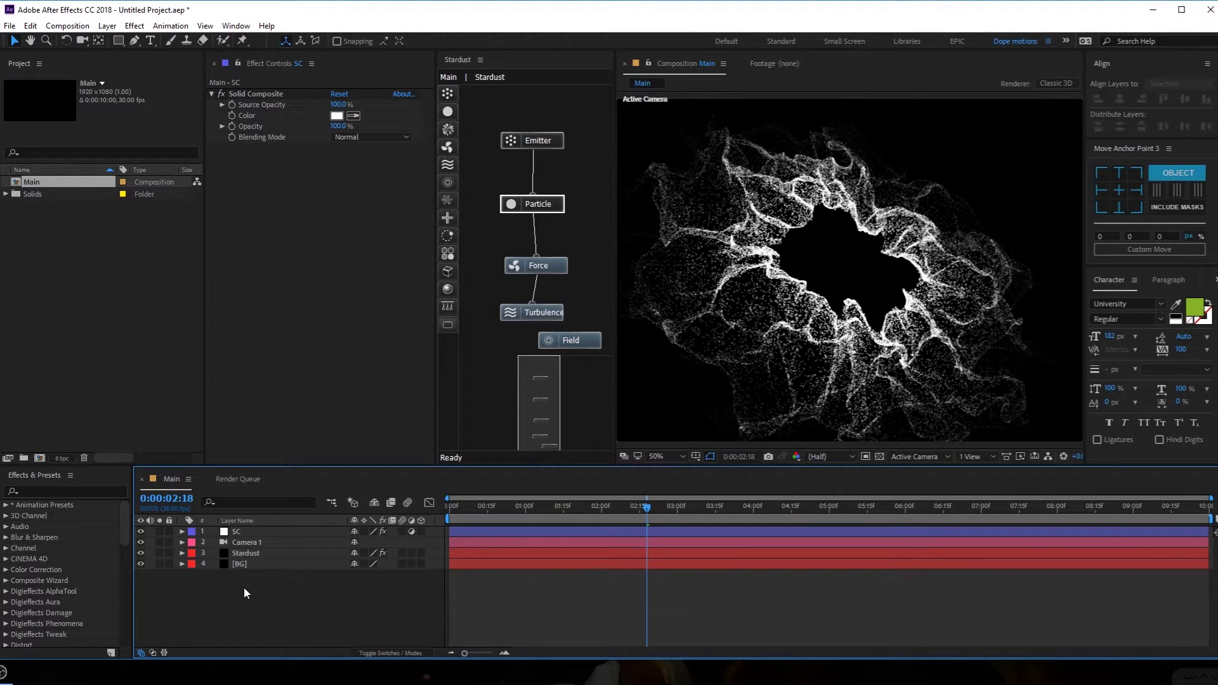
key("ctrl+alt+y")
key("Return")
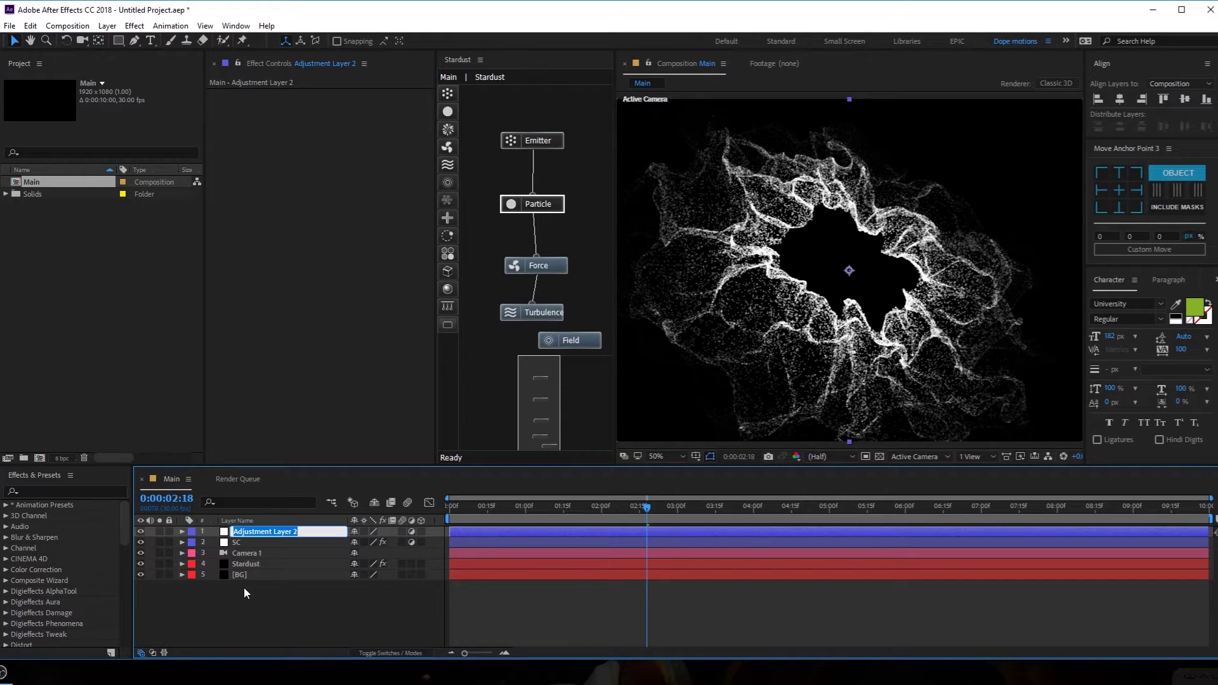
type("Hue")
key("Return")
Apply Hue/Saturation to the Hue layer and colorize it with Colorize Hue 237° and Colorize Saturation 70
key("ctrl+space")
type("hue")
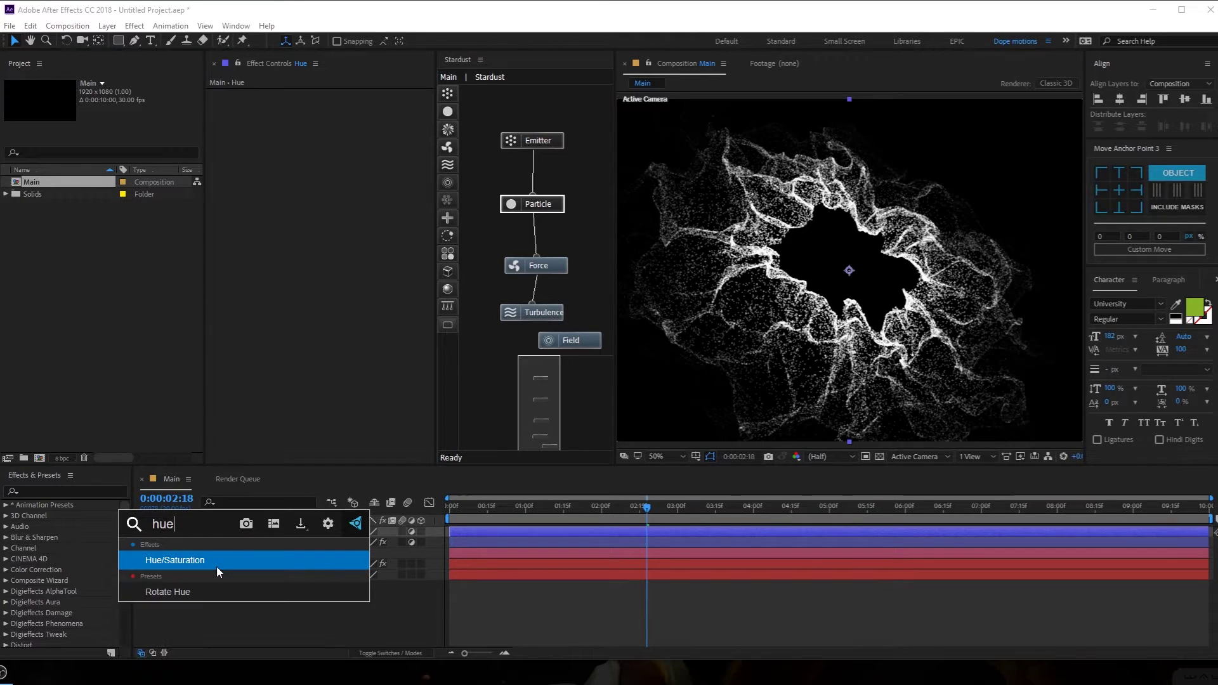
key("Return")
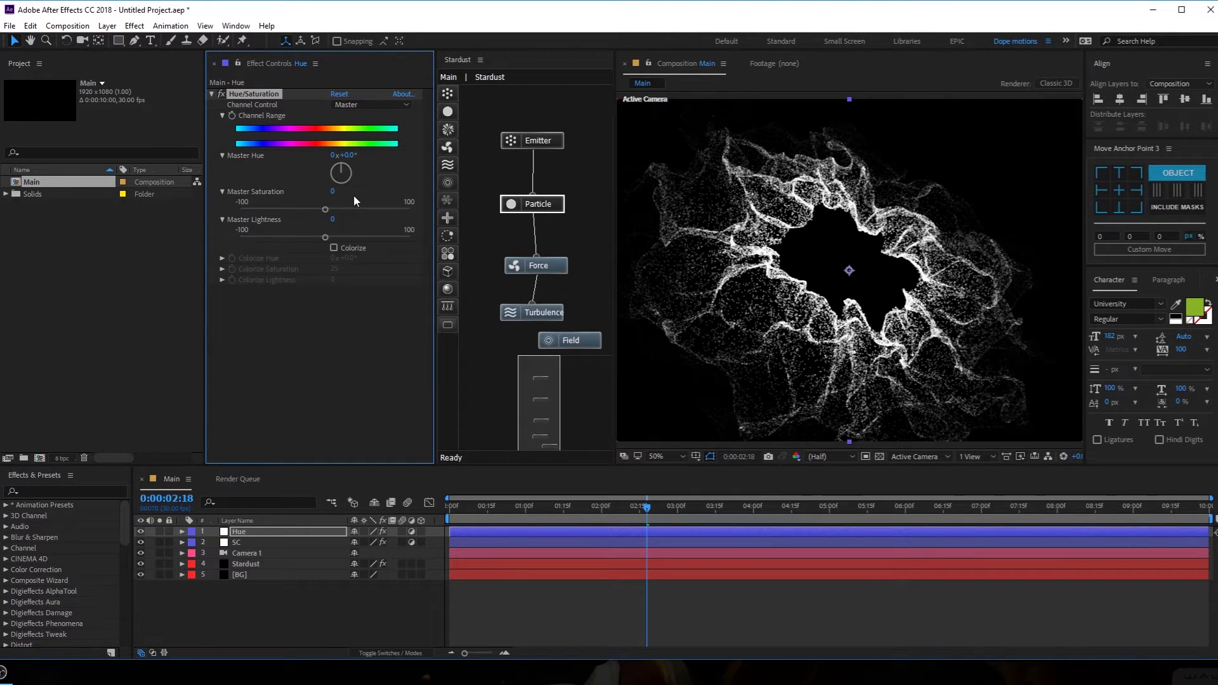
left_click(333, 247)
mouse_move(335, 268)
left_mouse_down()
mouse_move(400, 258)
mouse_move(339, 269)
left_mouse_up()
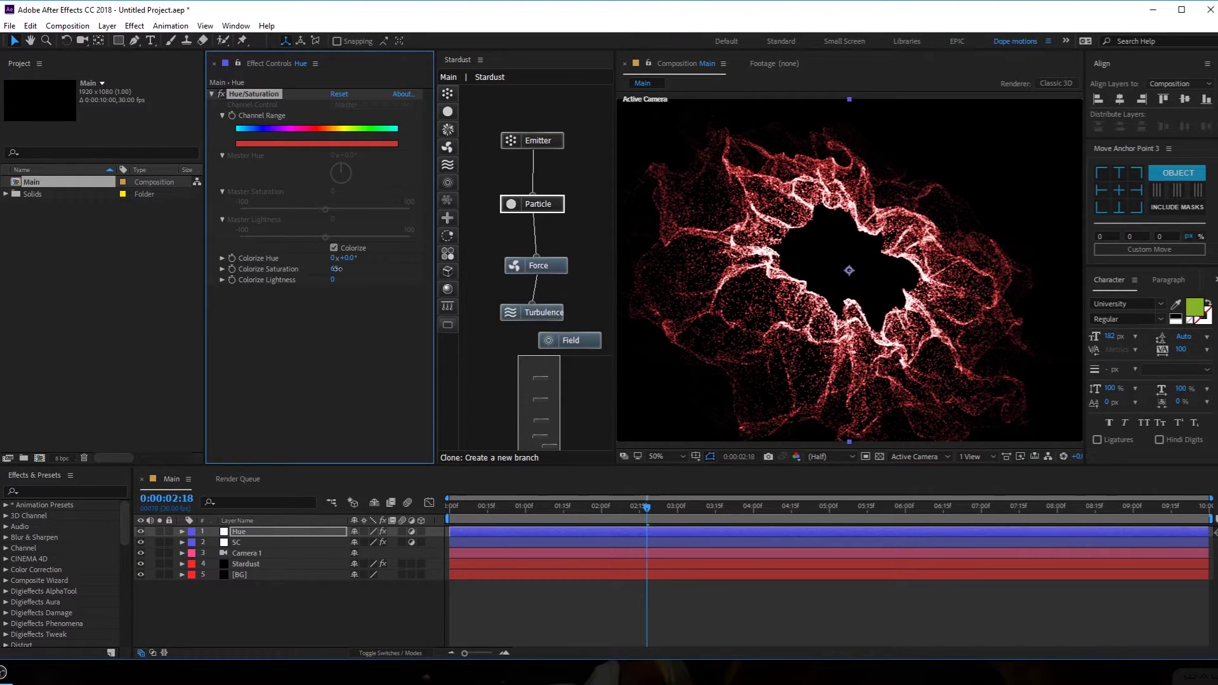
left_click(336, 269)
type("7")
key("Return")
left_click_drag(346, 259, 516, 279)
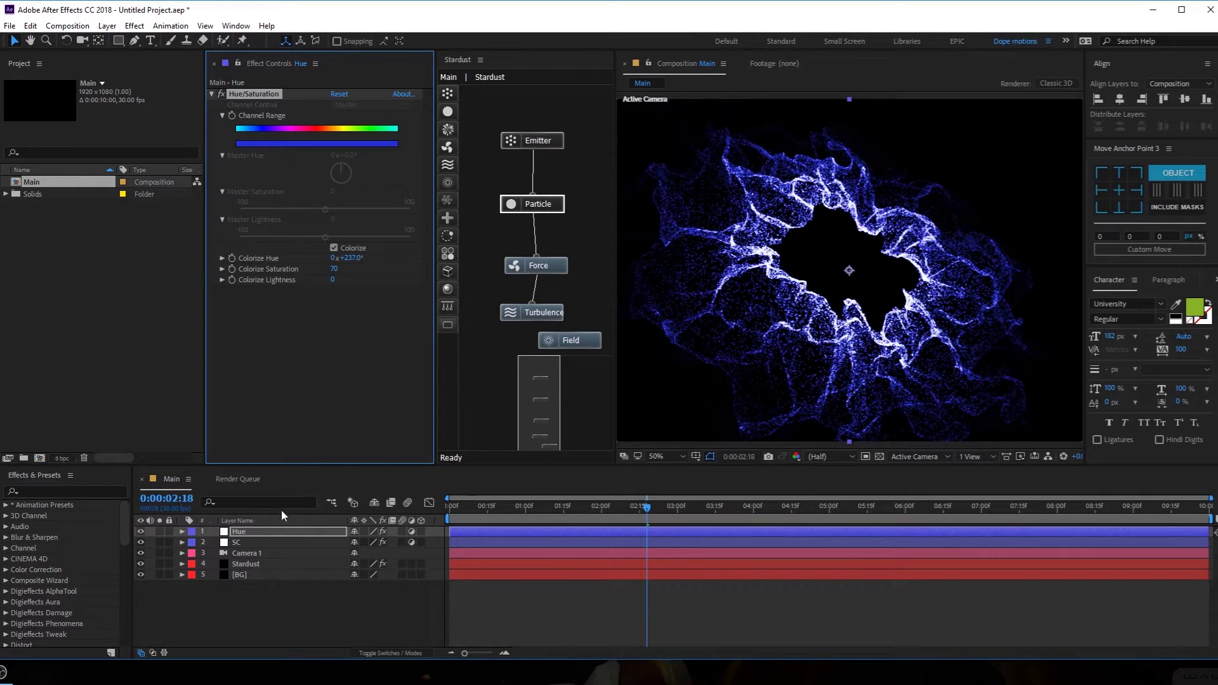
Apply a Glow effect to the Hue layer with Glow Radius 53 and Glow Threshold 70%
left_click(257, 535)
key("ctrl+space")
type("glo")
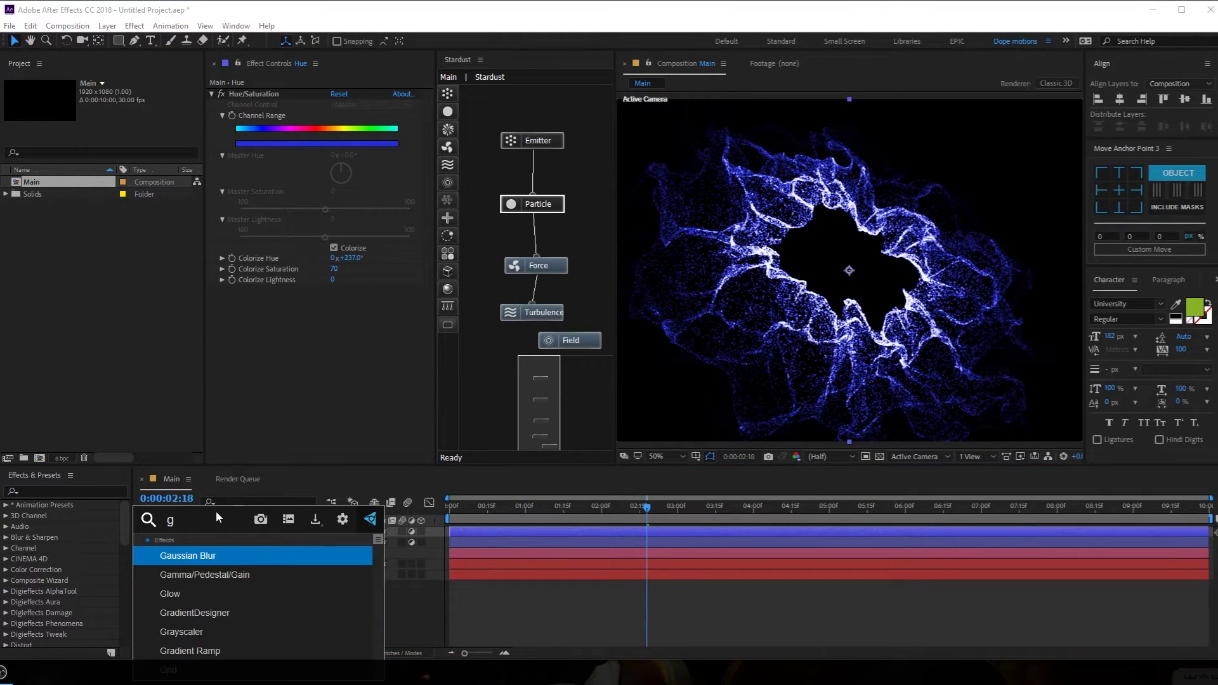
left_click(198, 571)
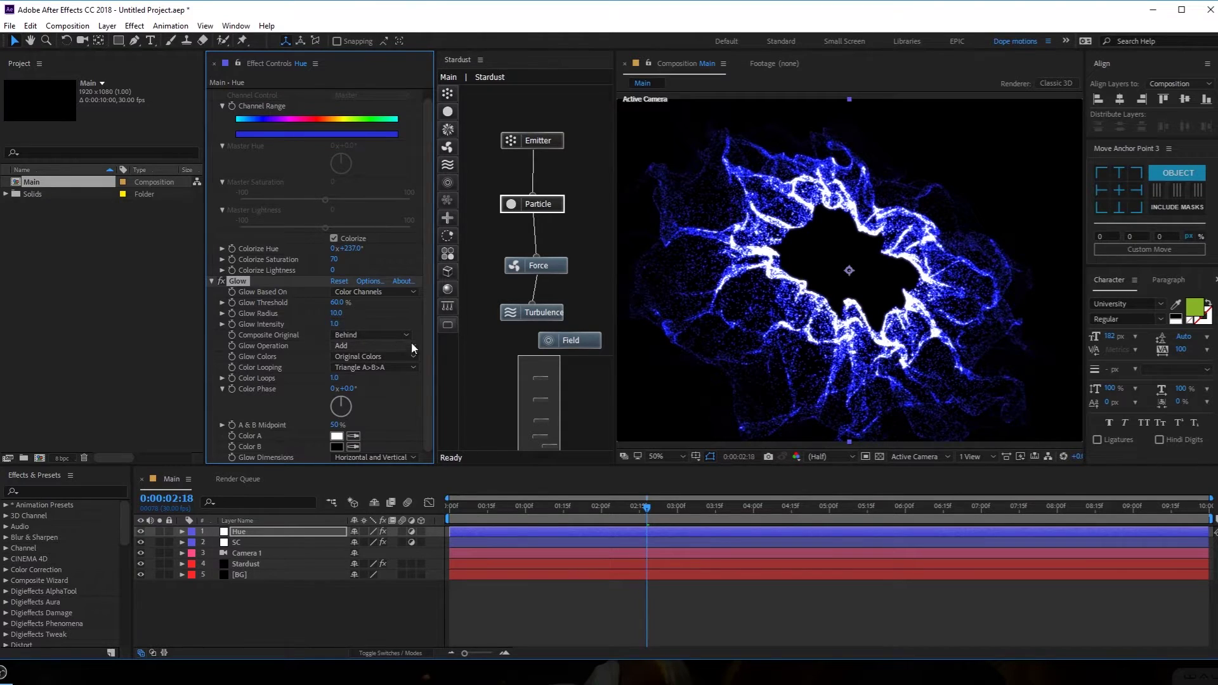
left_click_drag(337, 315, 361, 317)
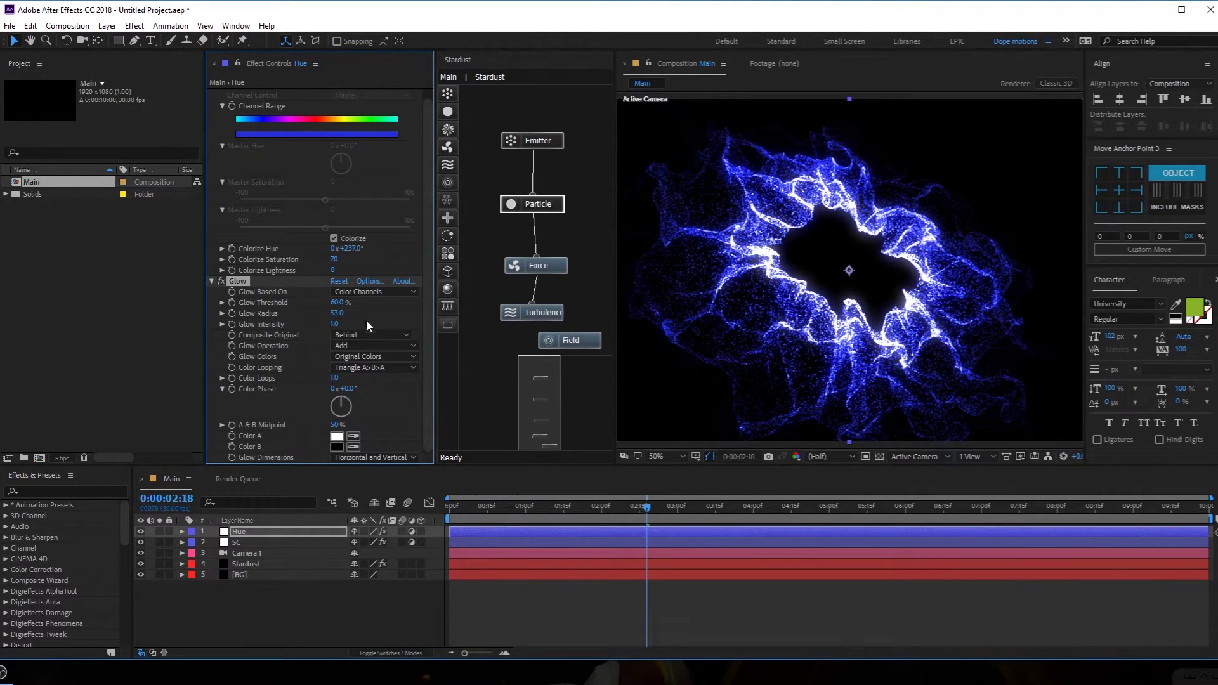
left_click(336, 303)
type("70")
key("Return")
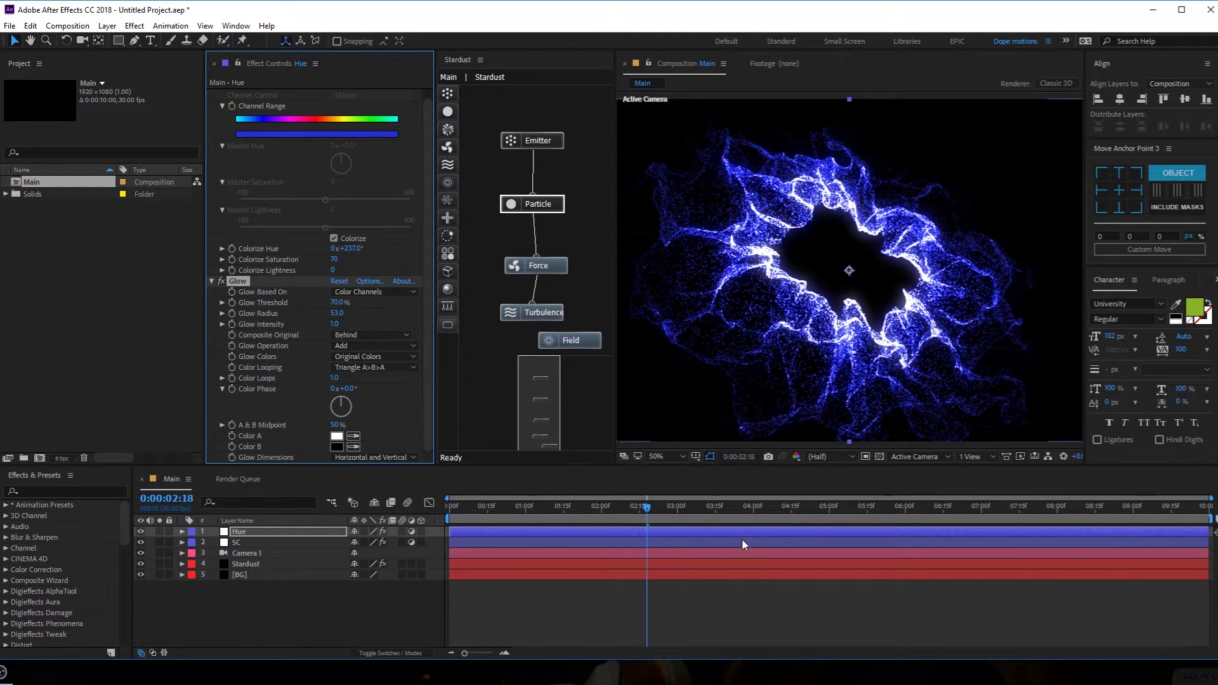
Set the Glow's Radius to 60 and Intensity to 0.8, scrubbing the timeline to preview the glow up to 0:00:02:12
left_click(471, 513)
left_click_drag(504, 514, 604, 514)
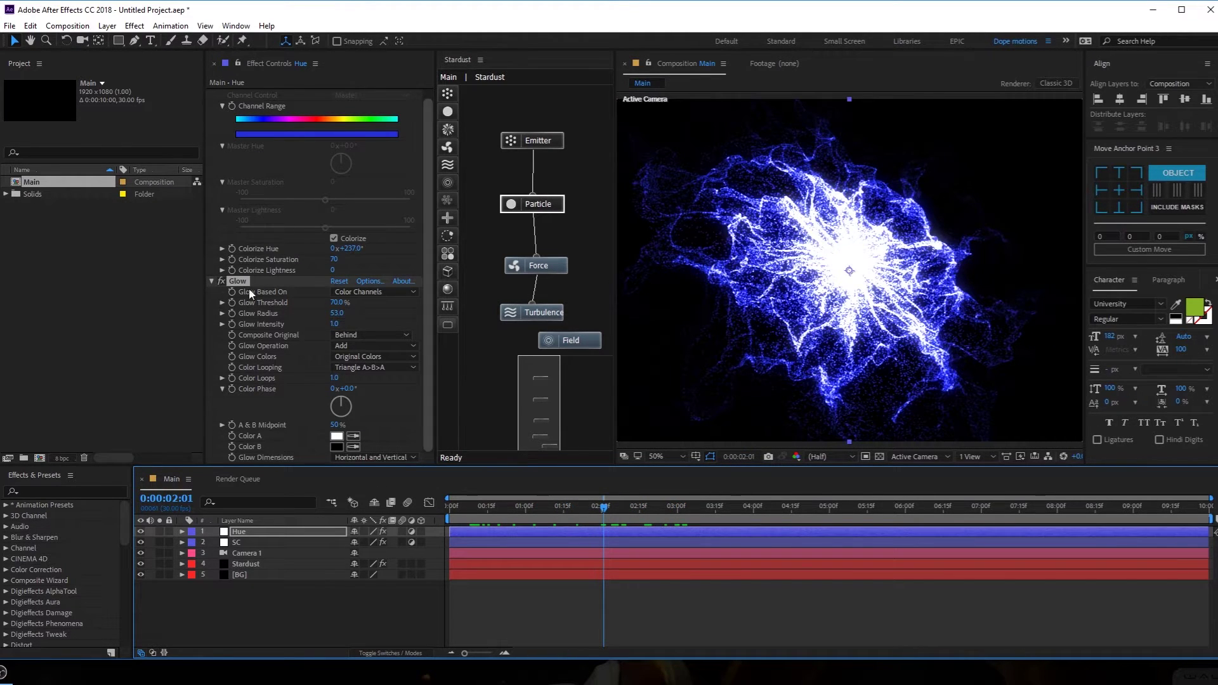
left_click(337, 313)
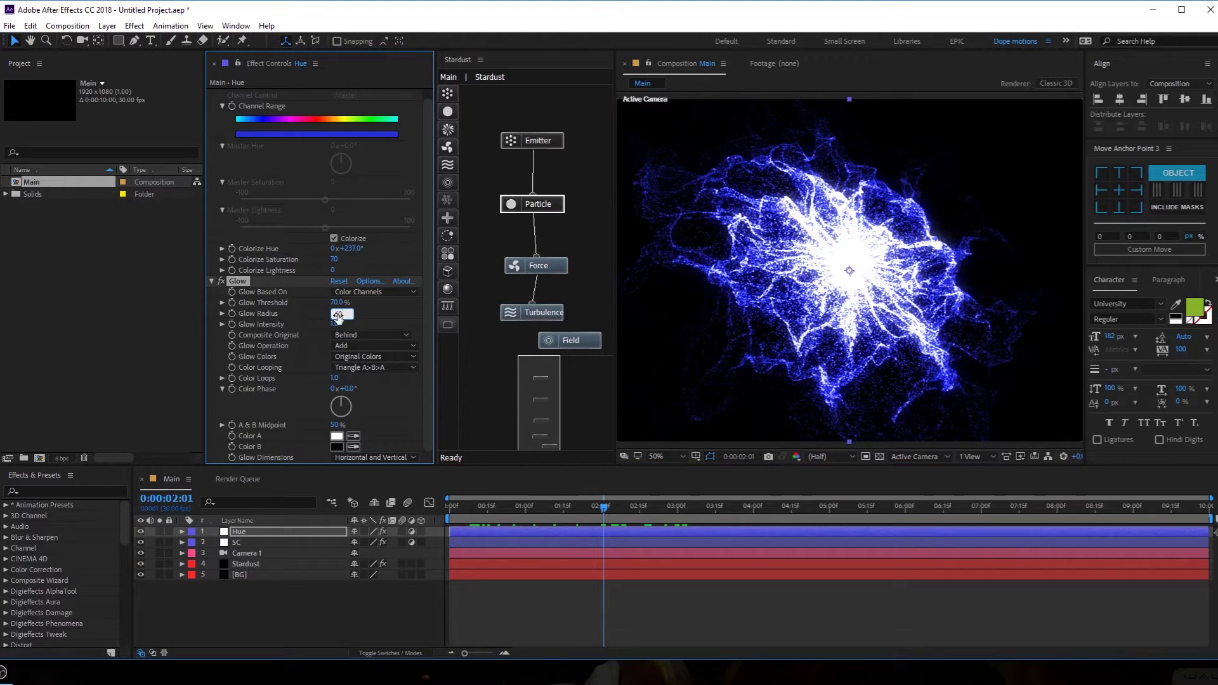
left_click(335, 324)
type(".8")
key("Return")
left_click_drag(509, 504, 632, 511)
Deselect all layers and widen the composition view over the Stardust node view
left_click(270, 620)
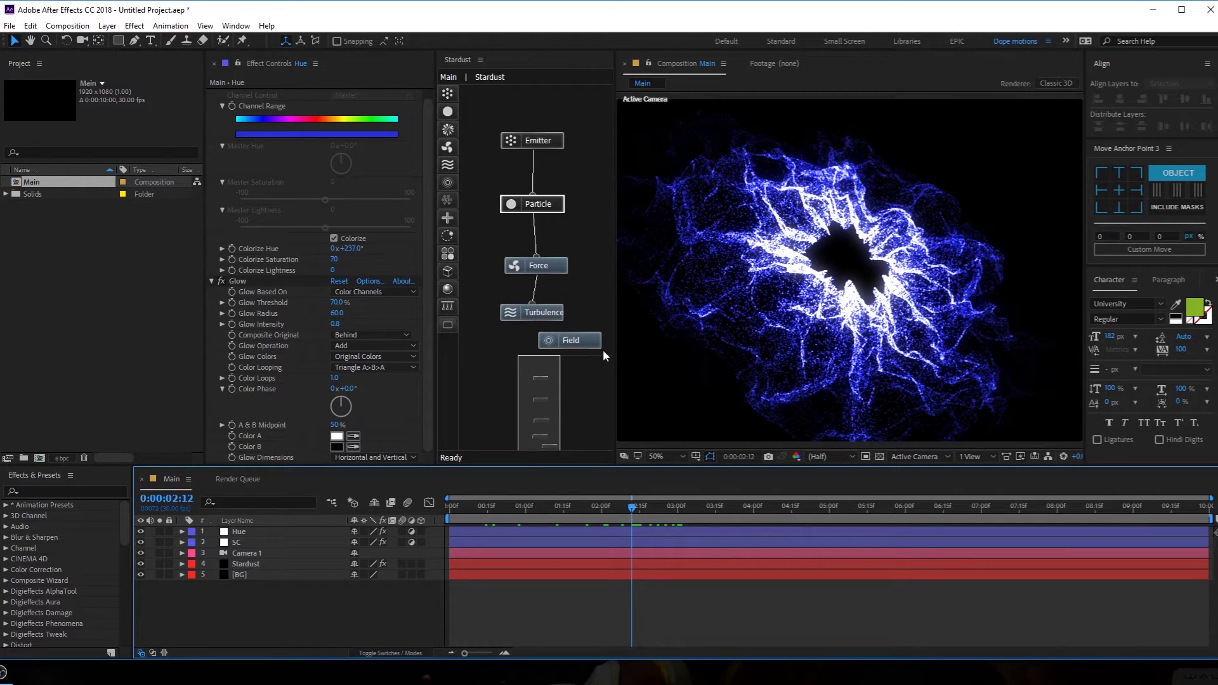
left_click_drag(615, 351, 534, 348)
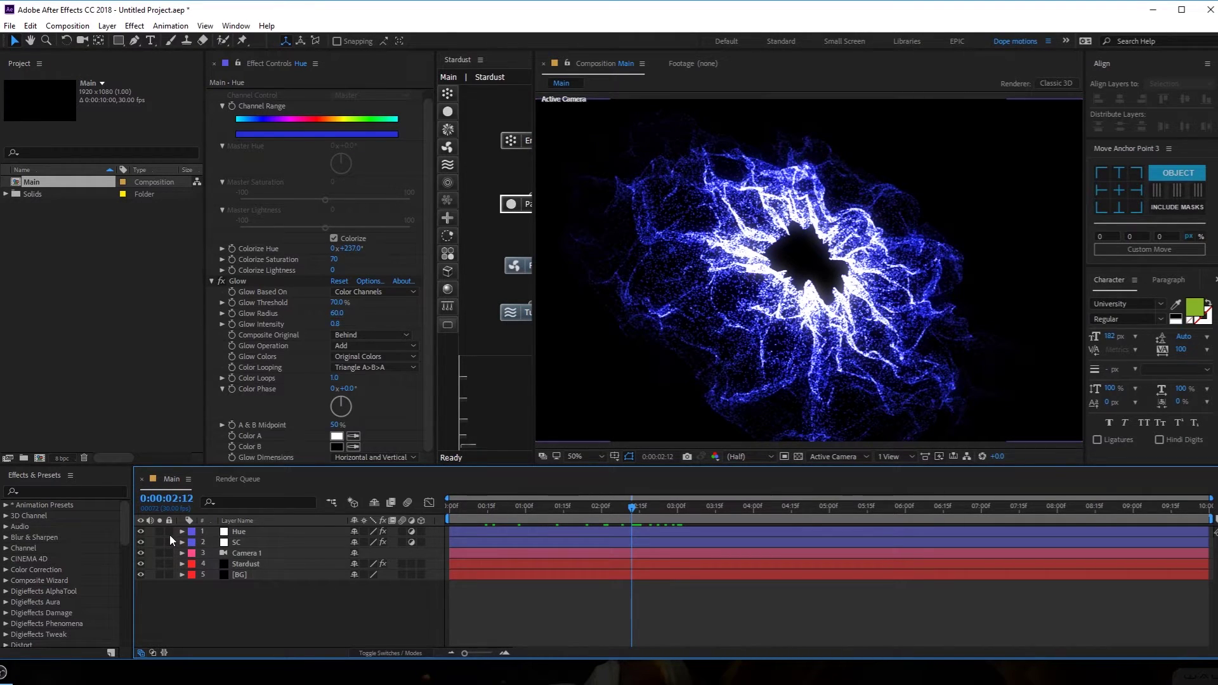
Create a black 1920 x 1080 solid named OF above the other layers and set its blend mode to Screen
key("ctrl+y")
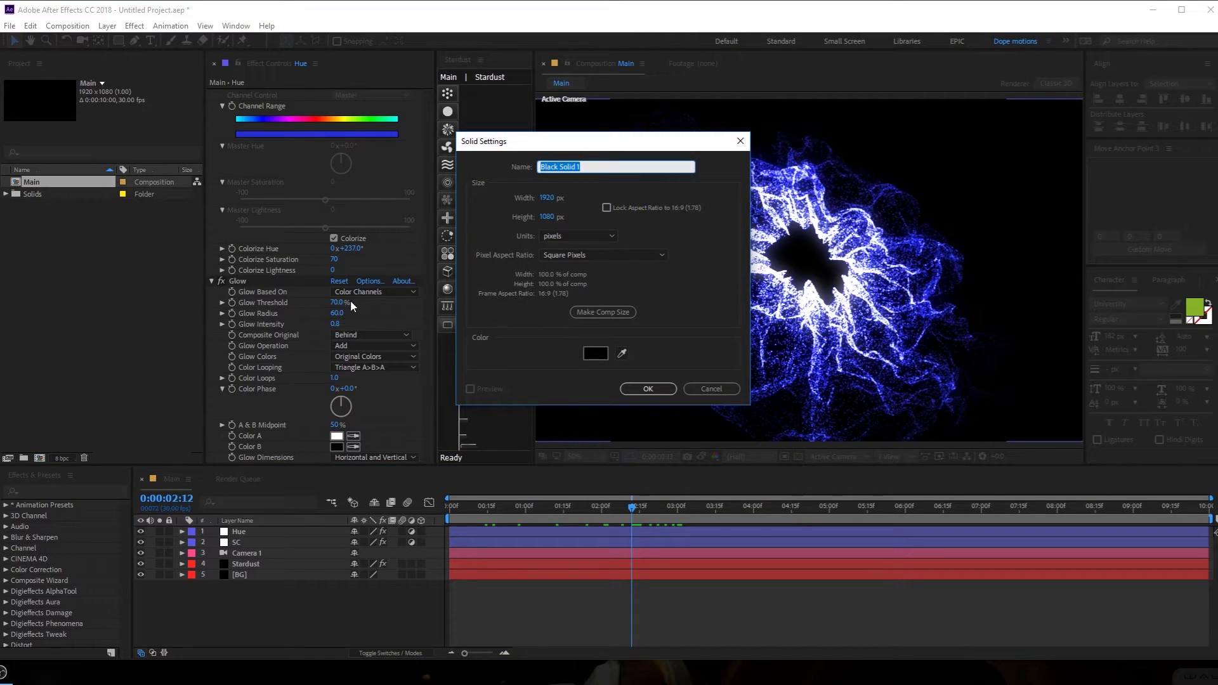
type("OF")
left_click(667, 384)
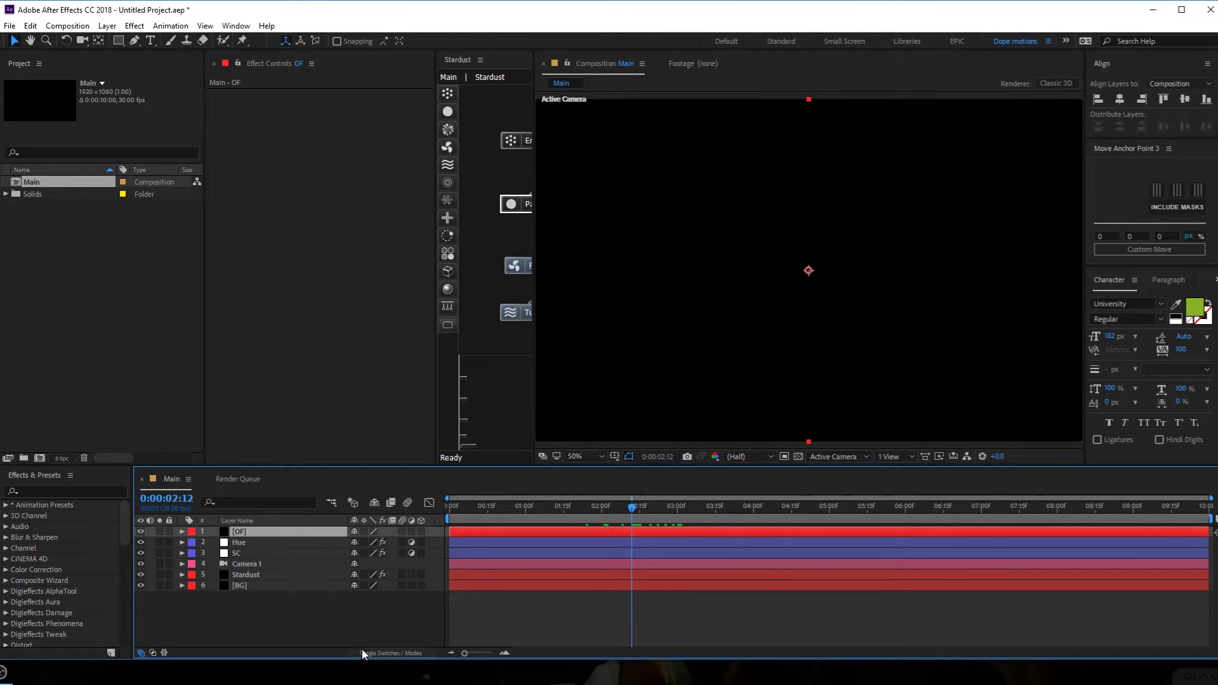
left_click(384, 653)
left_click(374, 532)
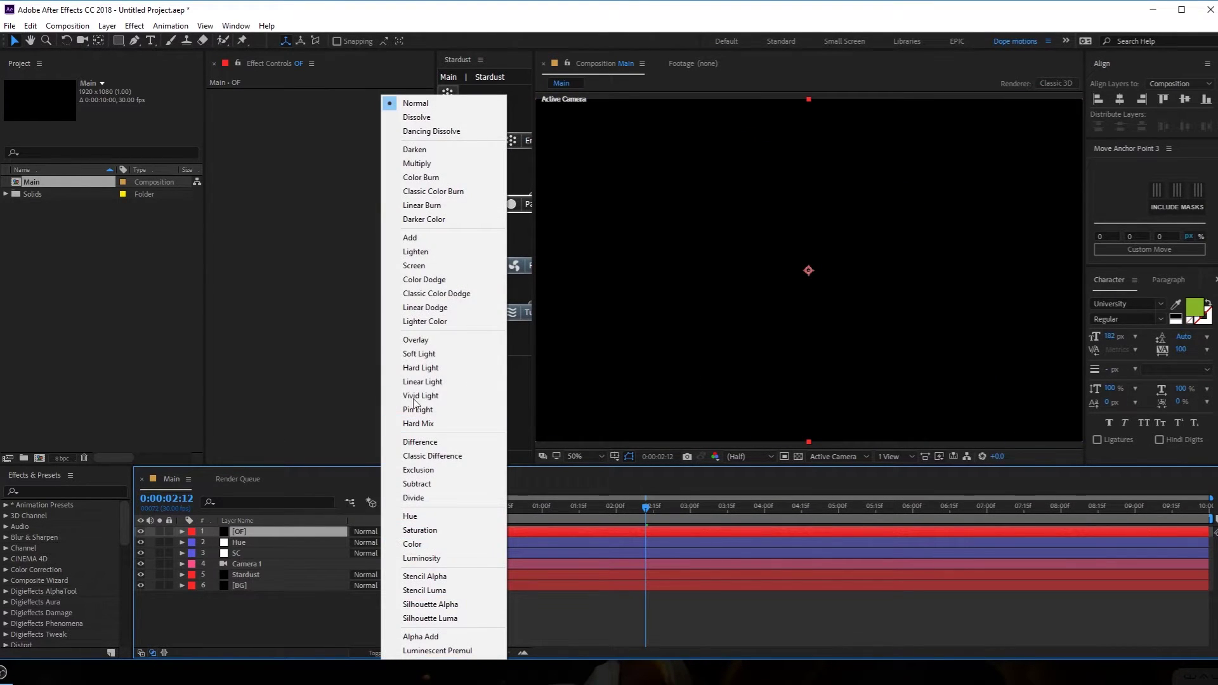
left_click(418, 265)
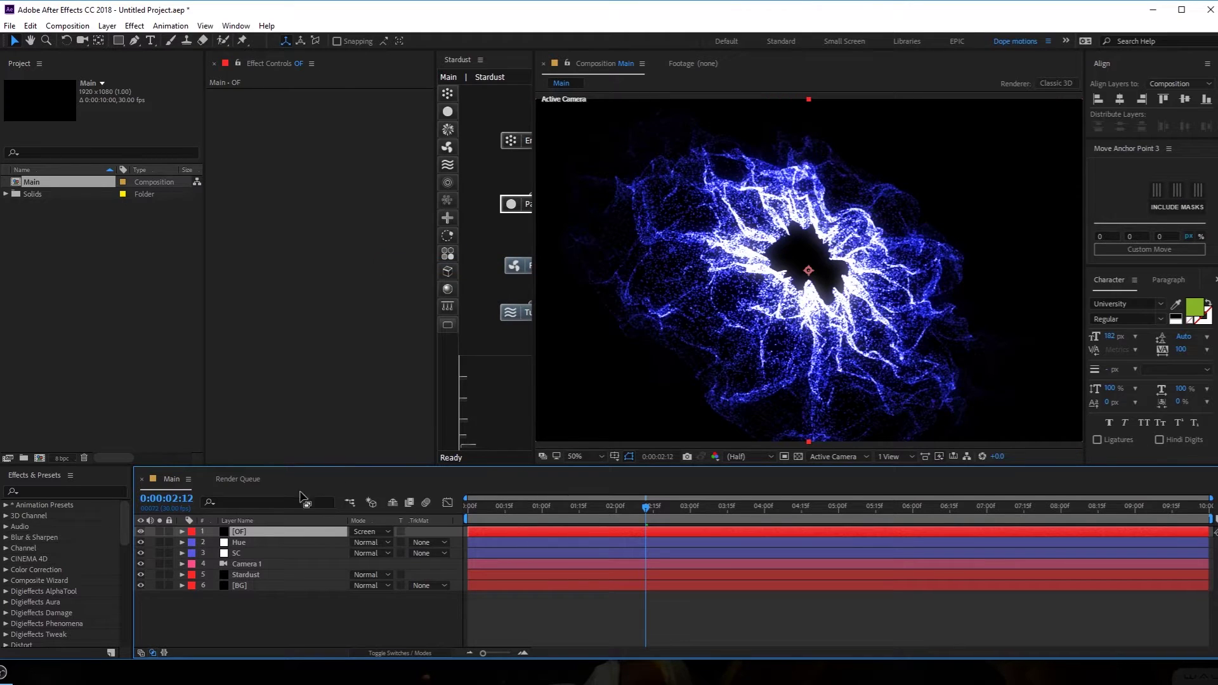
Apply Optical Flares to the OF layer, clear all default lens objects and add only a basic Glow object
type("opti")
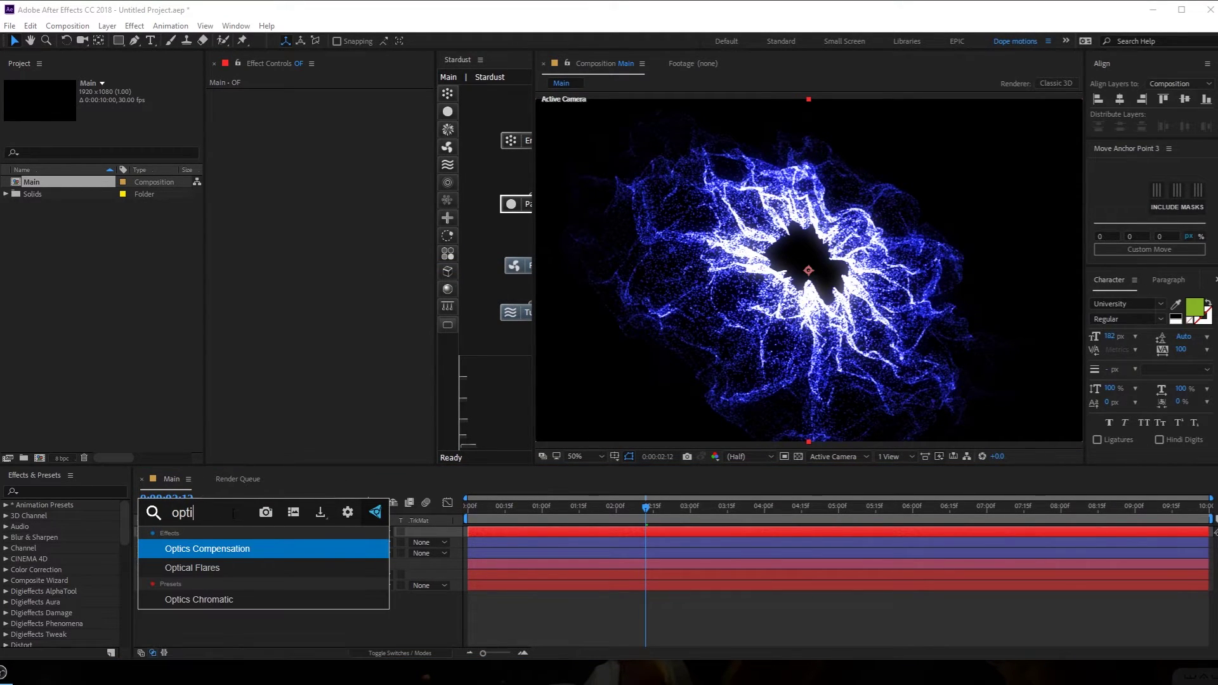
left_click(218, 568)
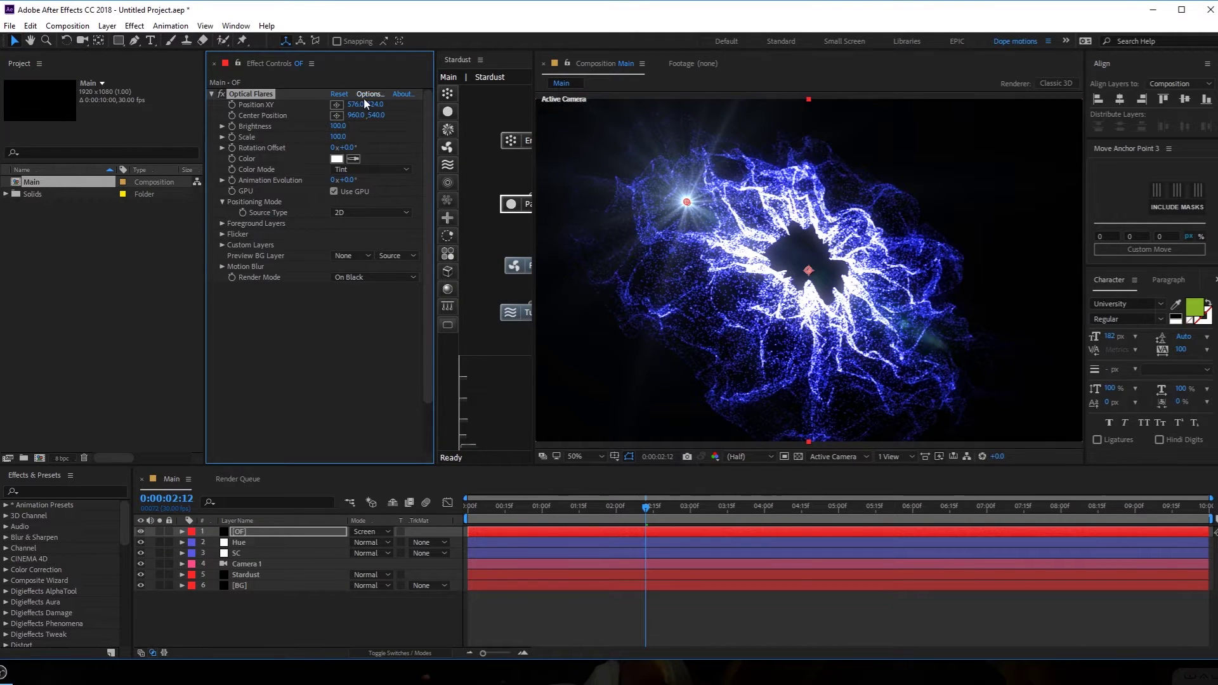
left_click(368, 95)
left_click(606, 182)
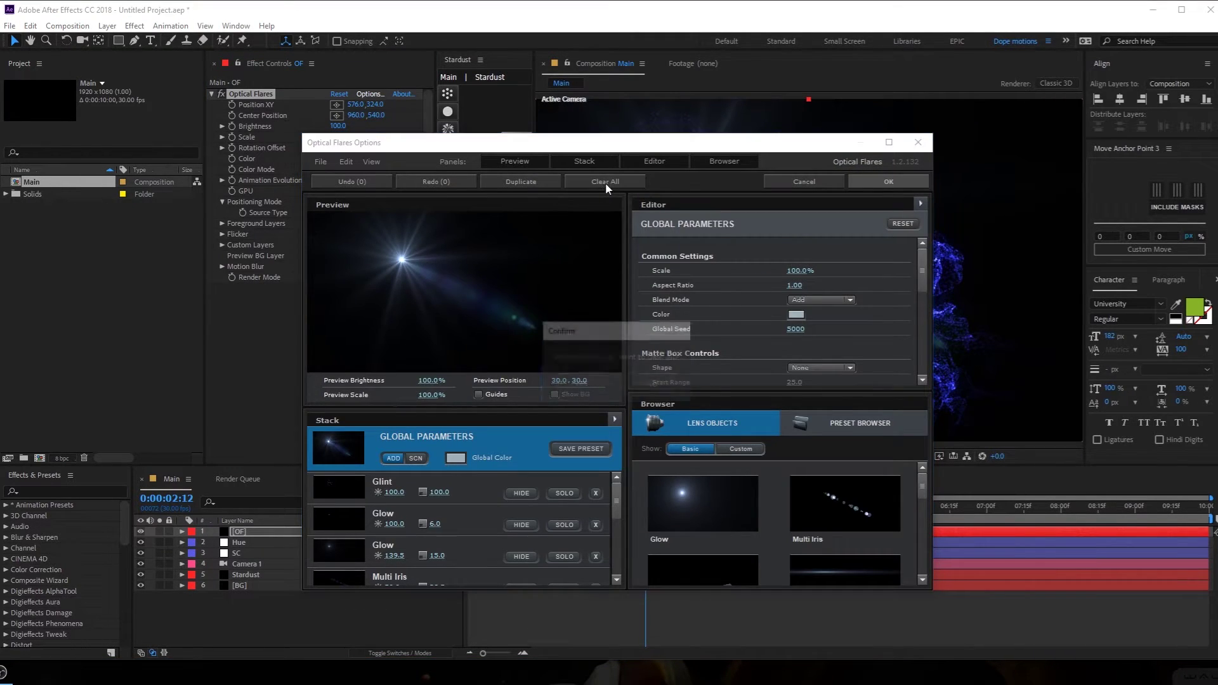
left_click(581, 384)
left_click(713, 505)
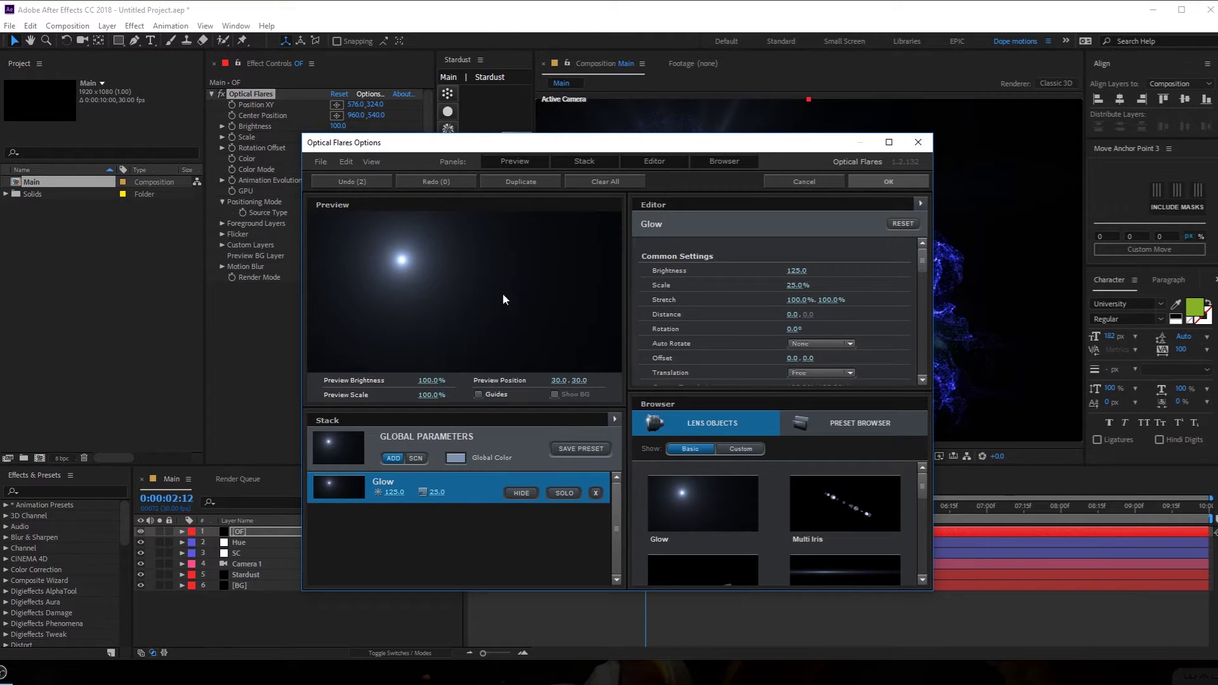
left_click(889, 182)
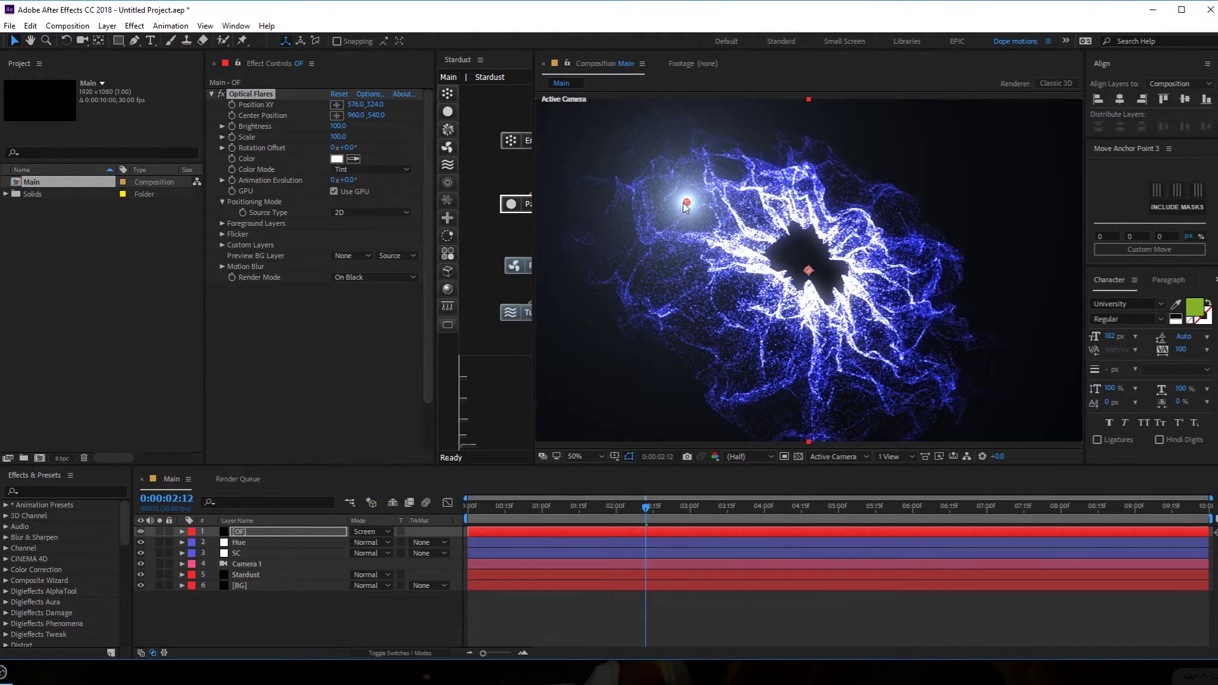
Move the flare just outside the composition's upper-right corner, at Position XY about 1972, -24
key("comma")
key("comma")
left_click_drag(746, 238, 971, 182)
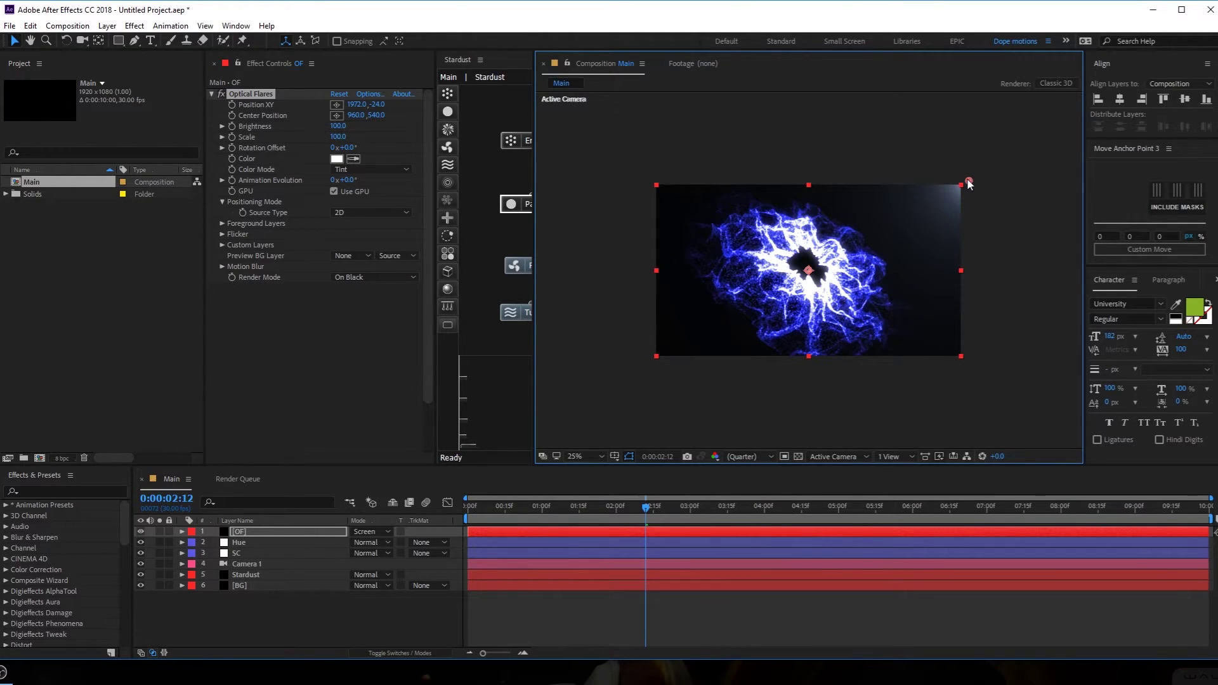
Tint the upper-right flare light blue with color 8D9DFF and check the glow in the composition
left_click(337, 158)
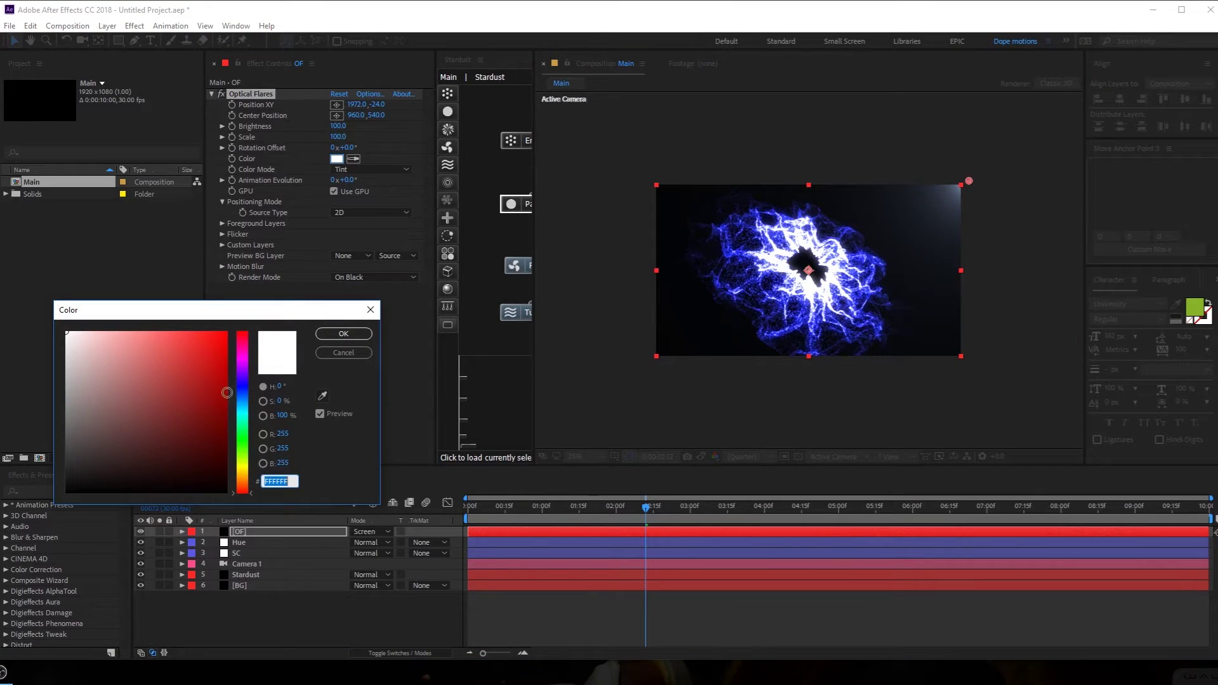
left_click(246, 401)
left_click_drag(246, 401, 246, 379)
left_click(167, 331)
left_click_drag(167, 327, 138, 310)
left_click_drag(249, 393, 248, 391)
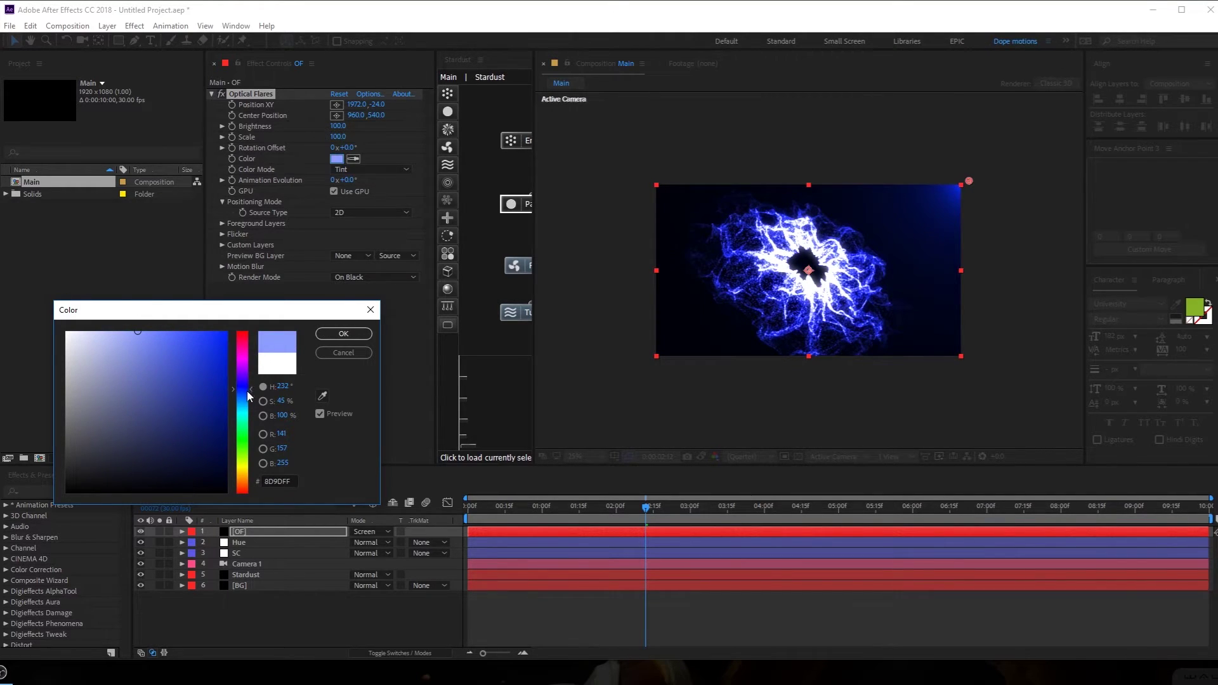
left_click(343, 334)
scroll(761, 320, "up", 2)
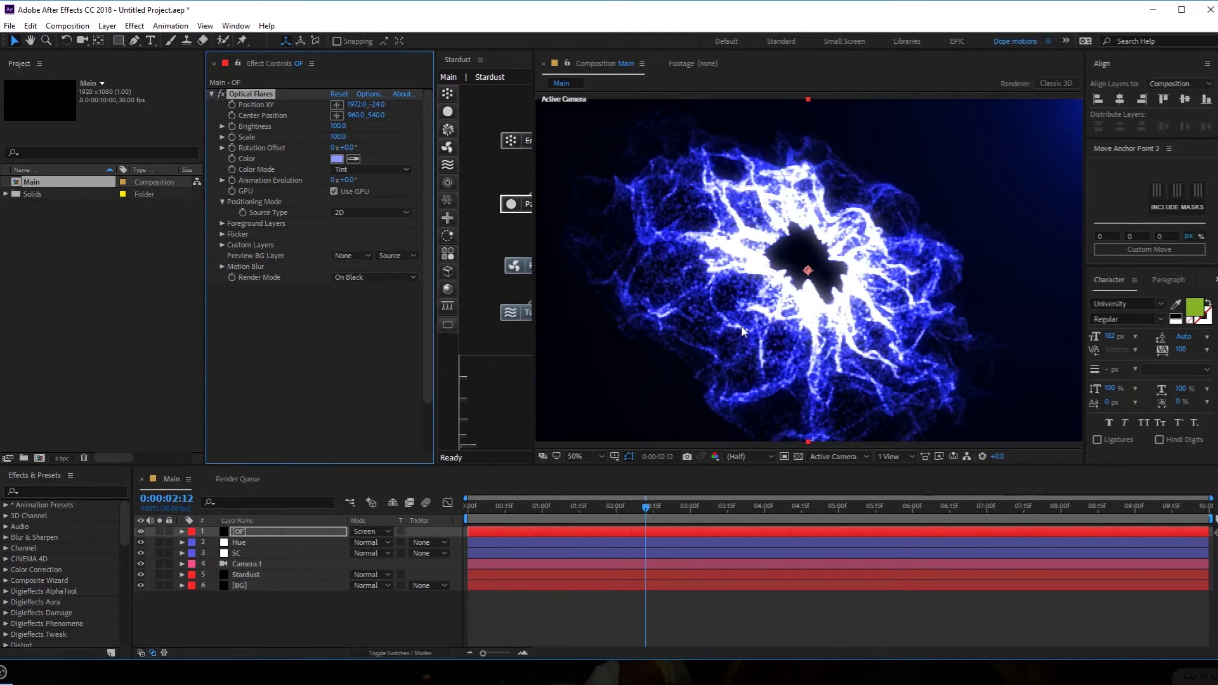
scroll(760, 317, "down", 2)
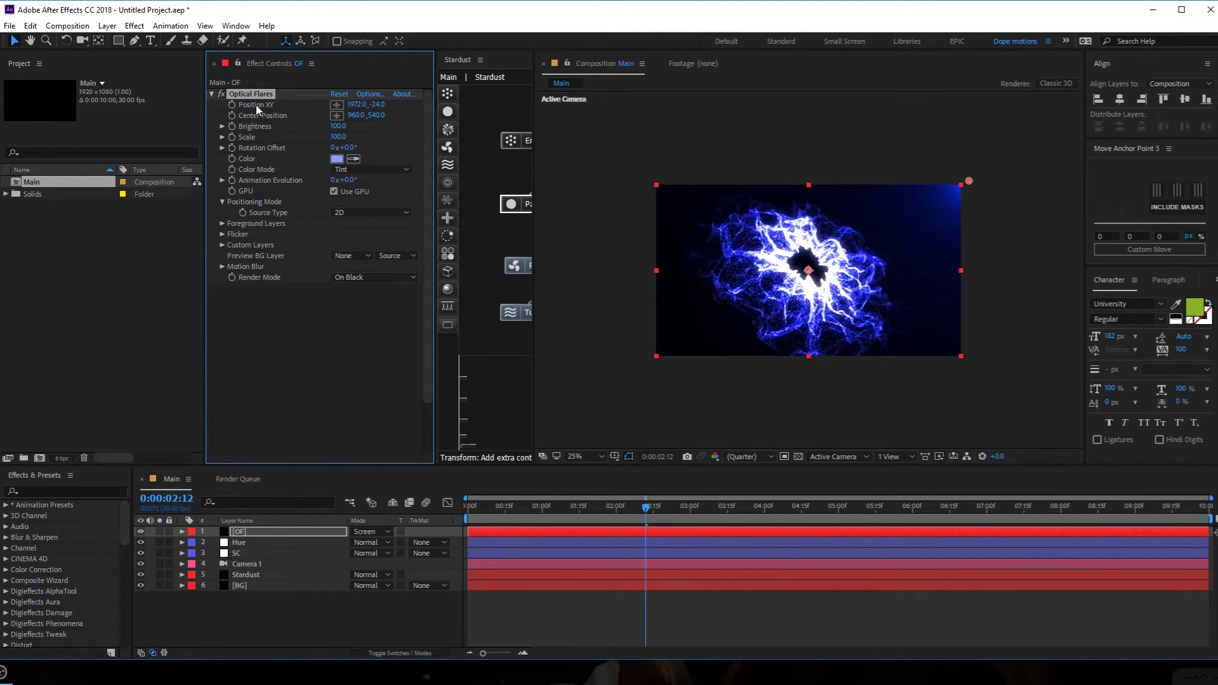
Duplicate the OF layer and move the copy's flare just outside the lower-left corner, at Position XY about -36, 1160
left_click(275, 529)
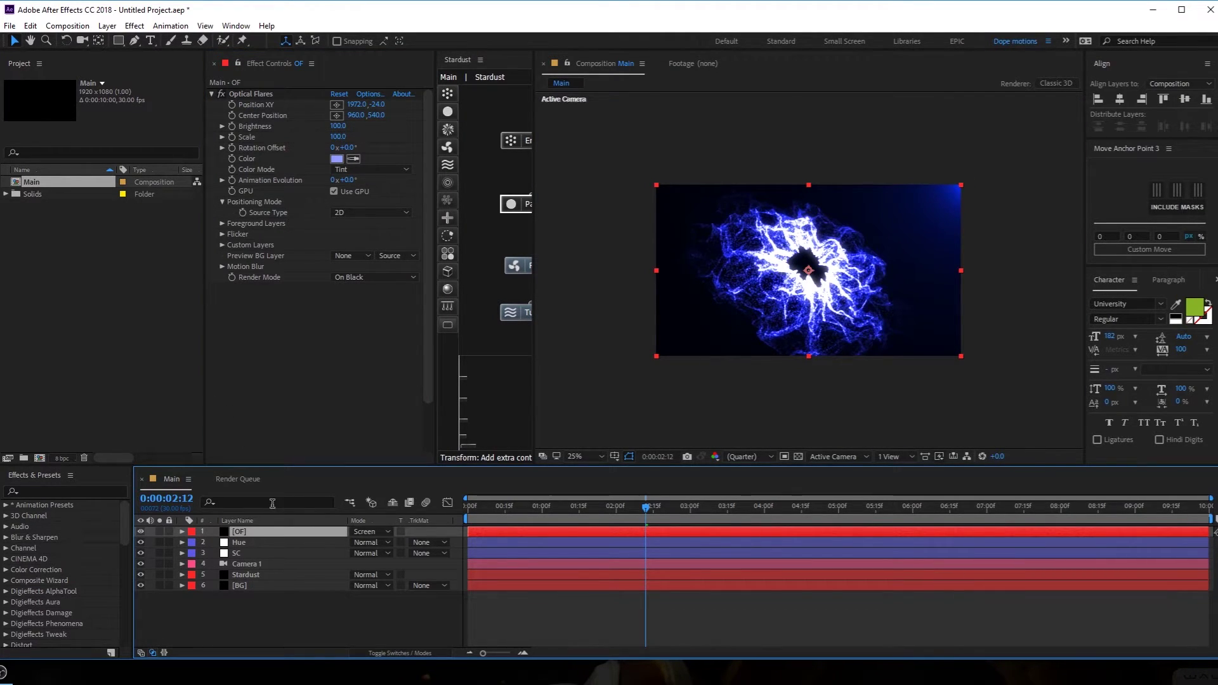
key("ctrl+d")
left_click(255, 95)
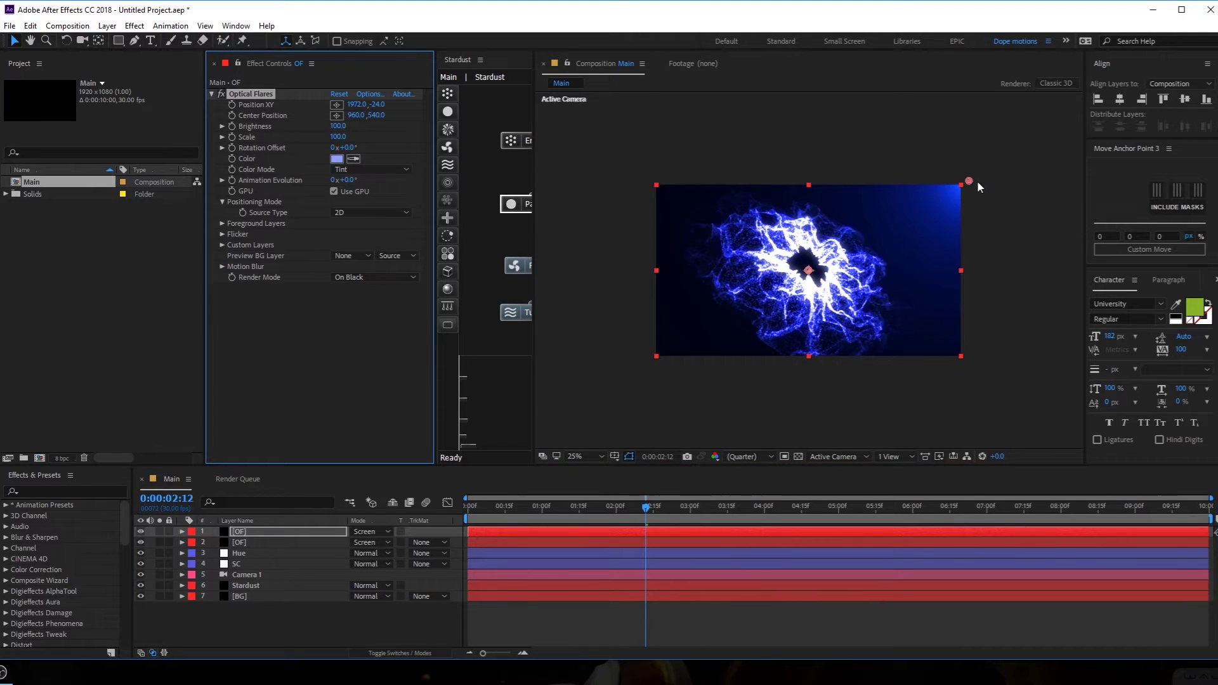
left_click_drag(967, 183, 650, 368)
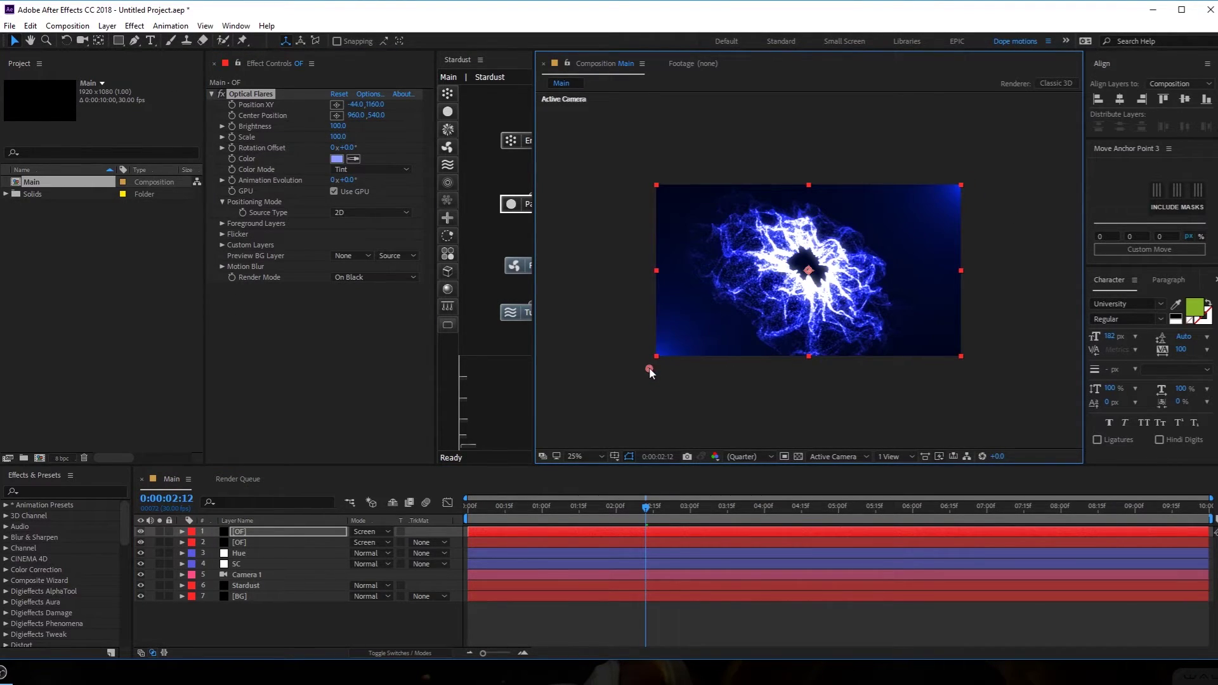
Change the lower-left flare's color to a light purple and deselect the layer
left_click(337, 159)
left_click(248, 394)
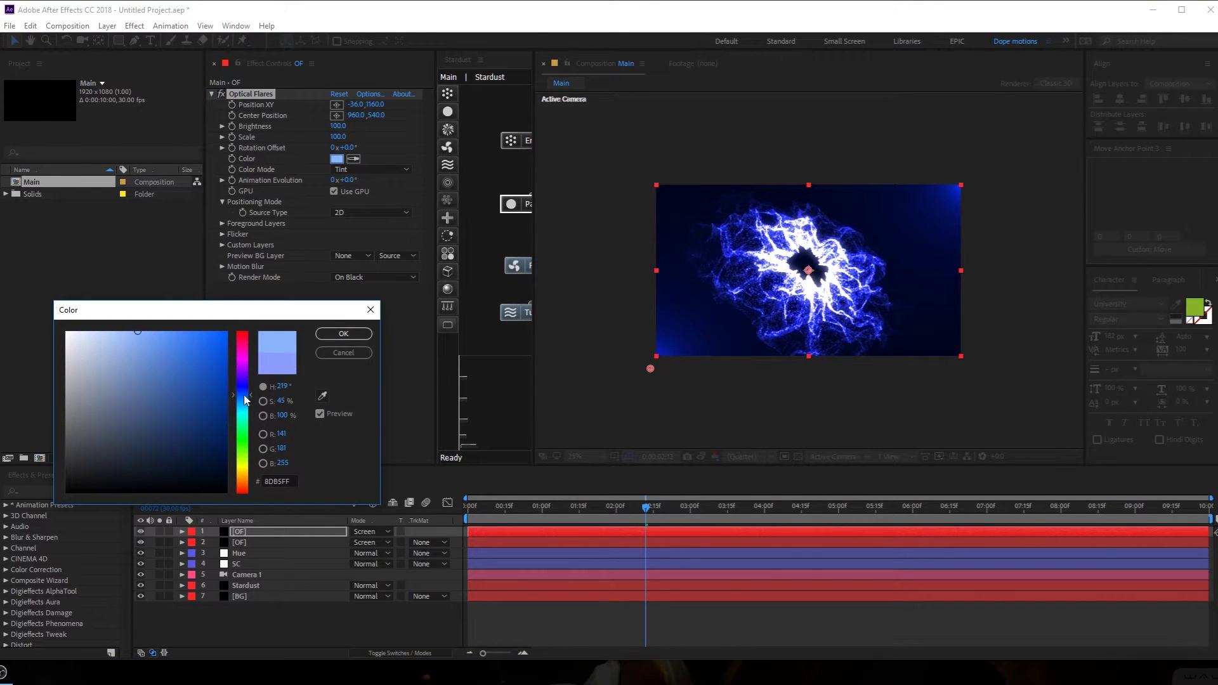
left_click(243, 375)
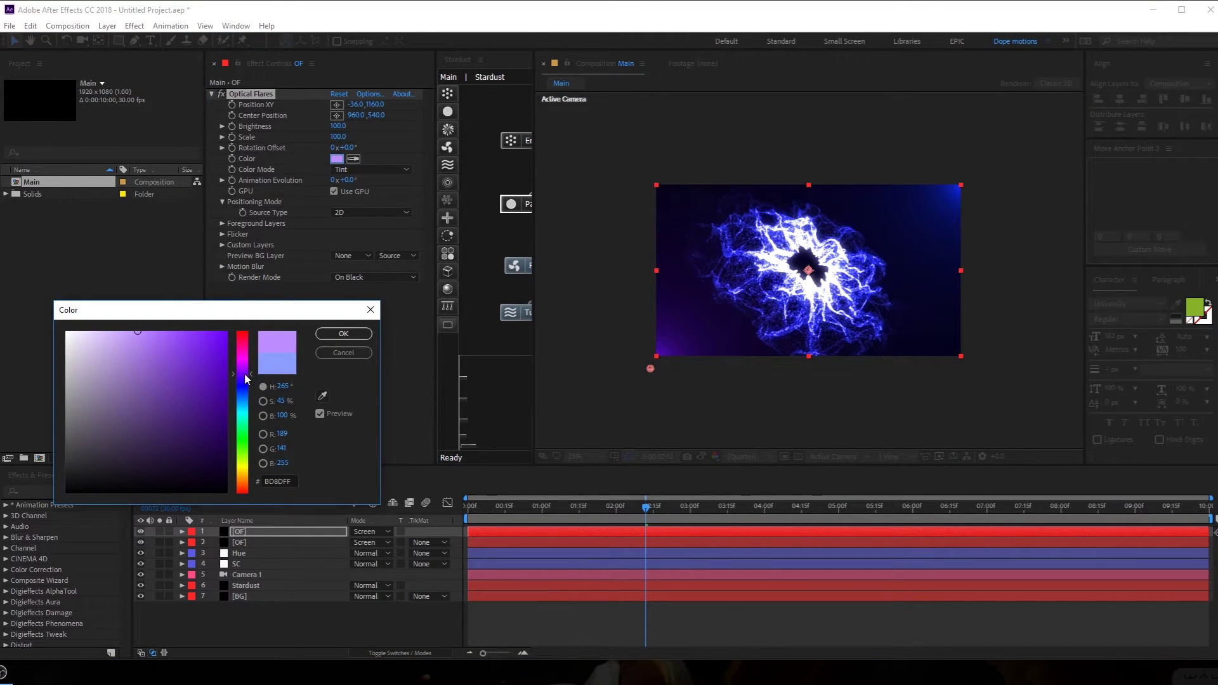
left_click(247, 372)
left_click(344, 334)
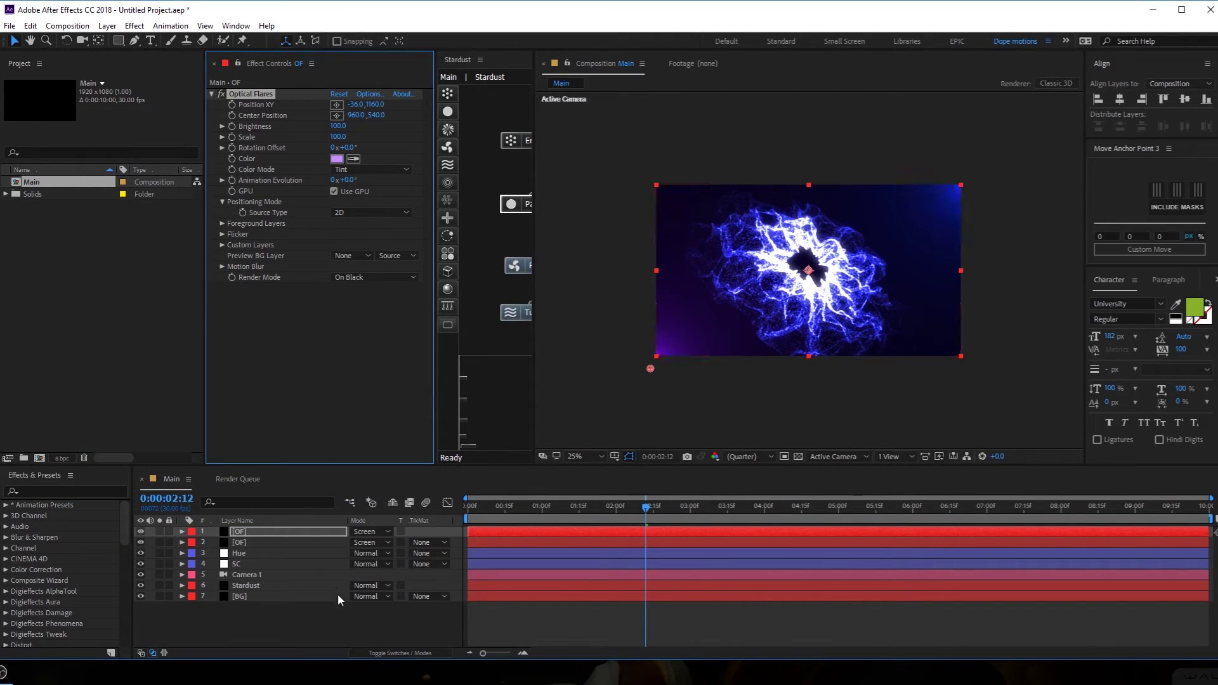
key("period")
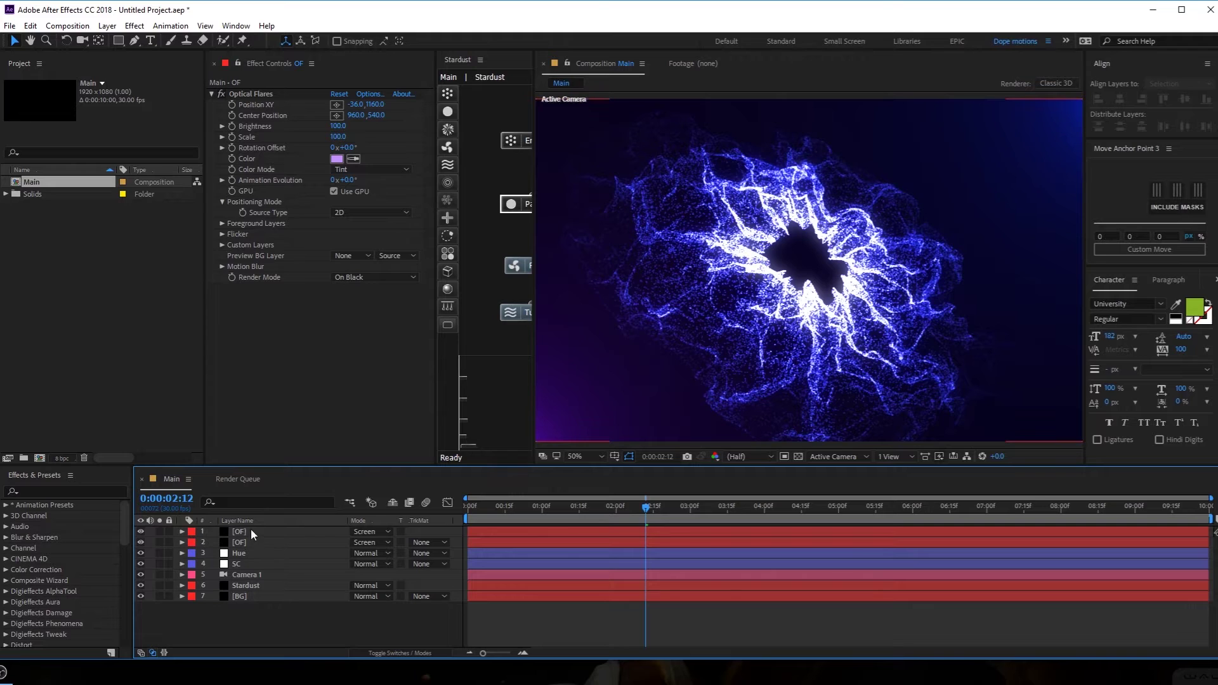
Apply a Noise effect to the upper OF layer with Amount of Noise 2%
left_click(241, 532)
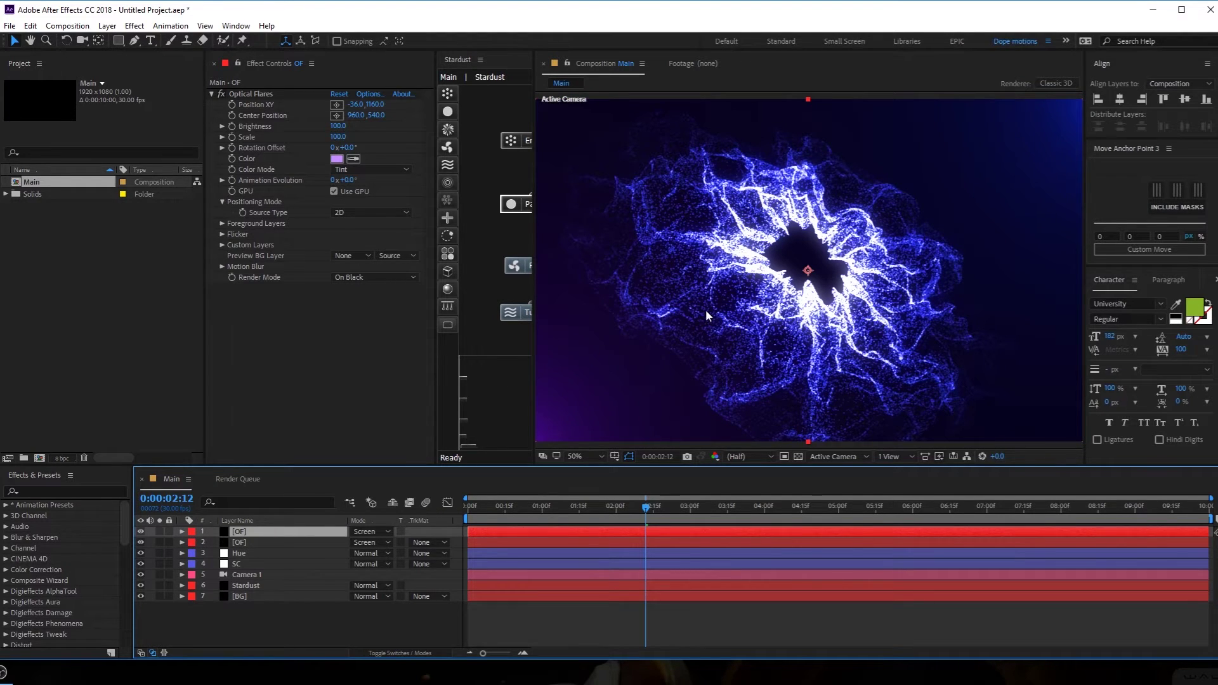
key("ctrl+space")
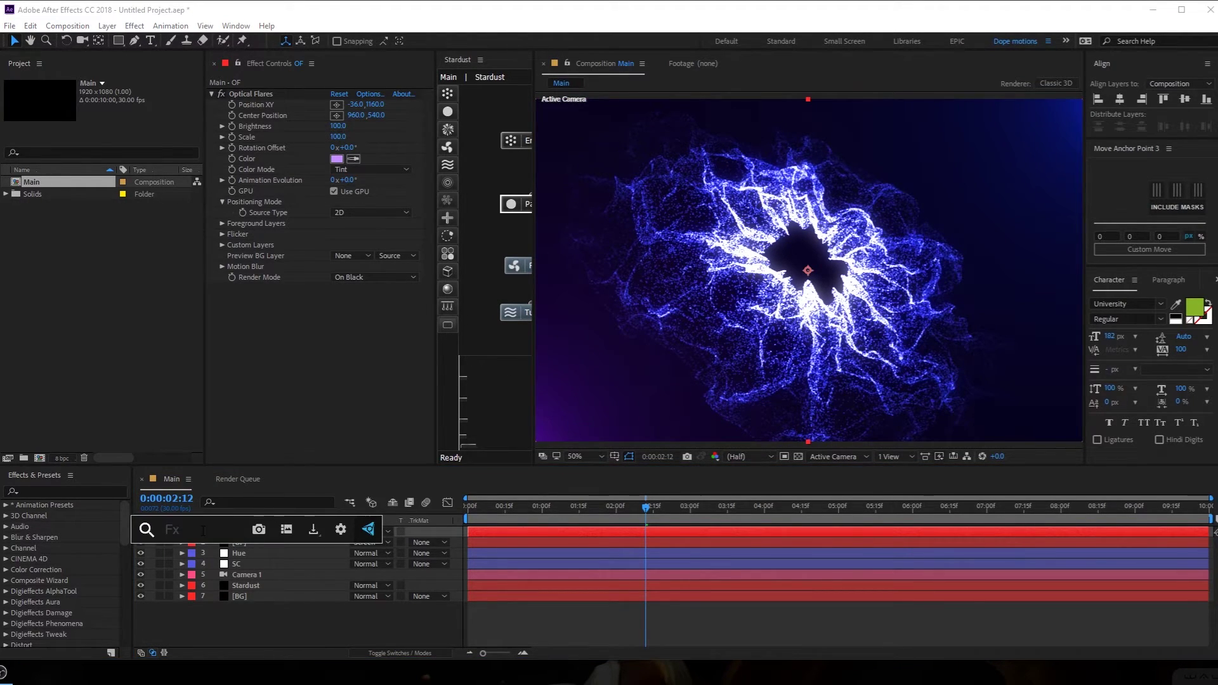
type("nois")
left_click(185, 561)
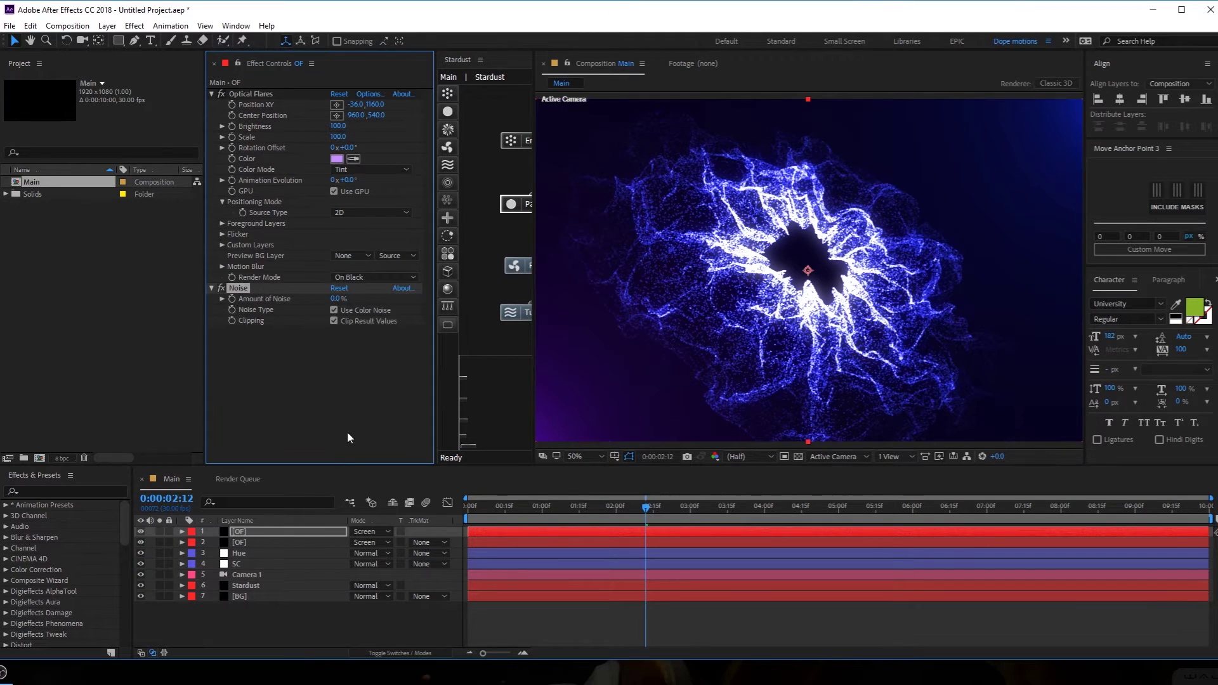
left_click(337, 298)
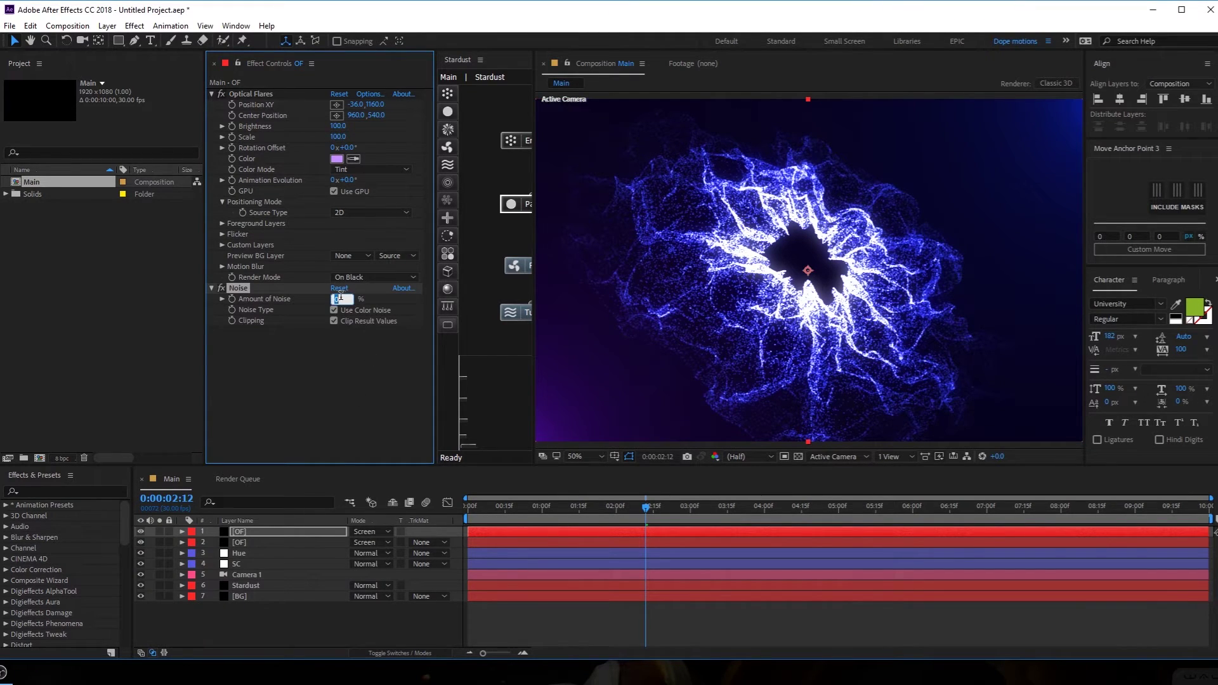
left_click(321, 343)
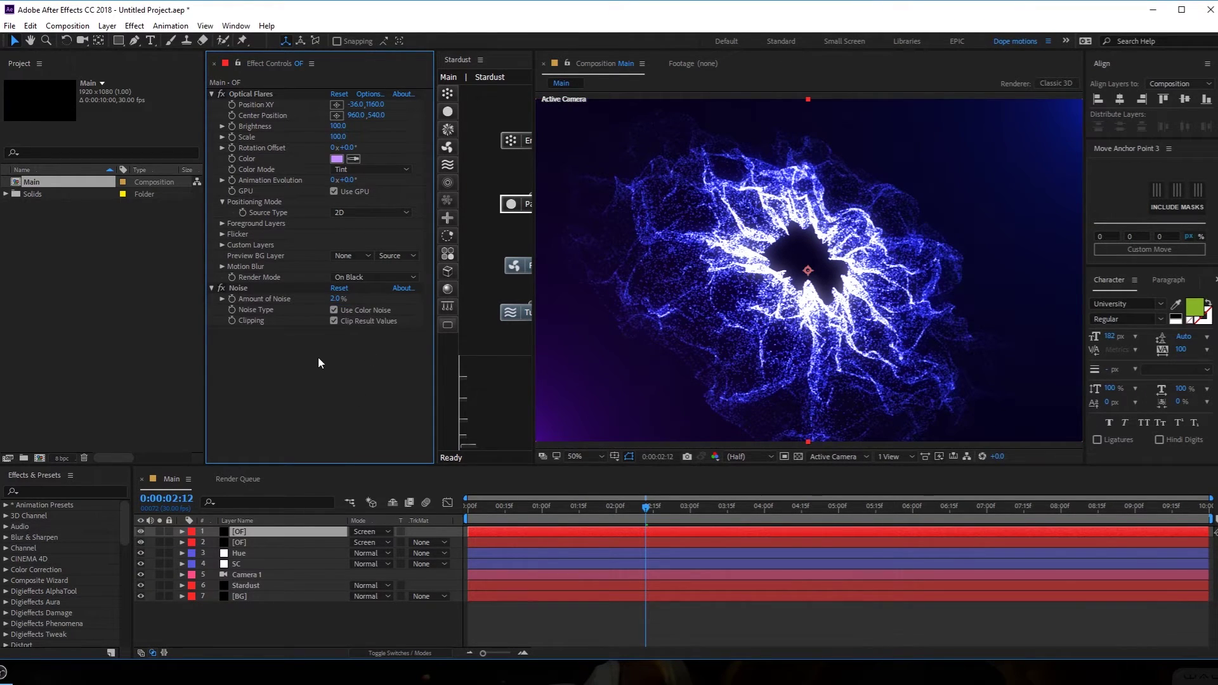
Copy the Noise effect onto the second OF layer and scrub the timeline to 0:00:02:22 to preview
left_click(237, 290)
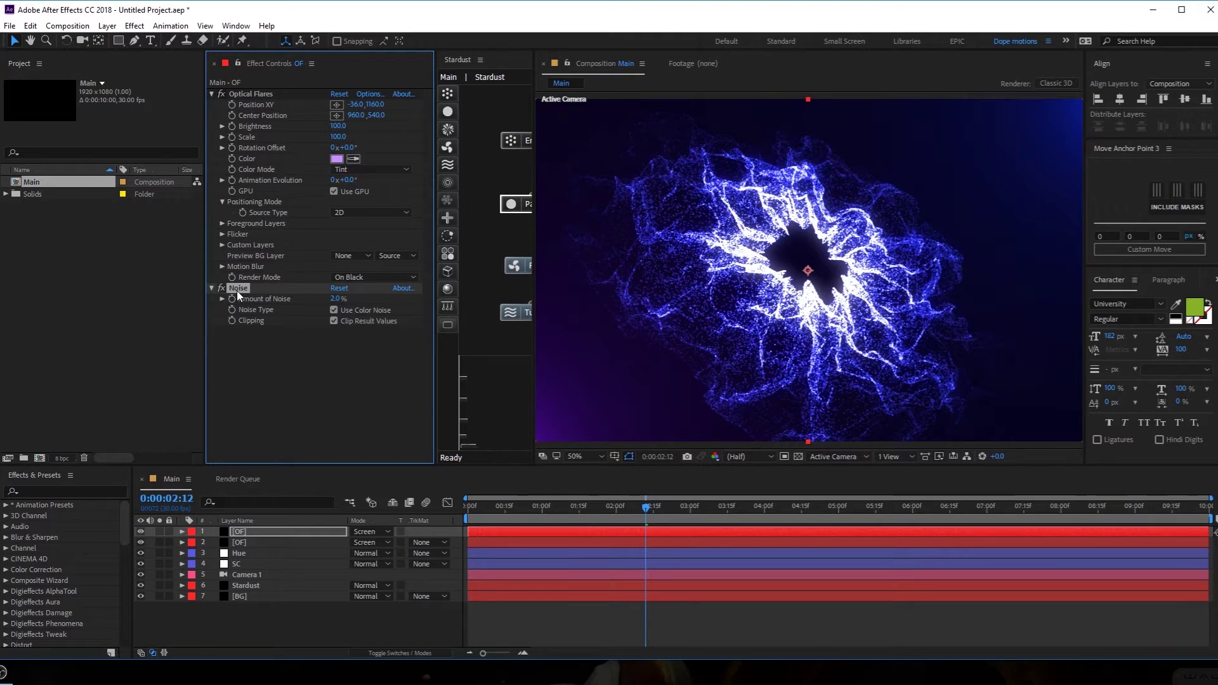
left_click(236, 544)
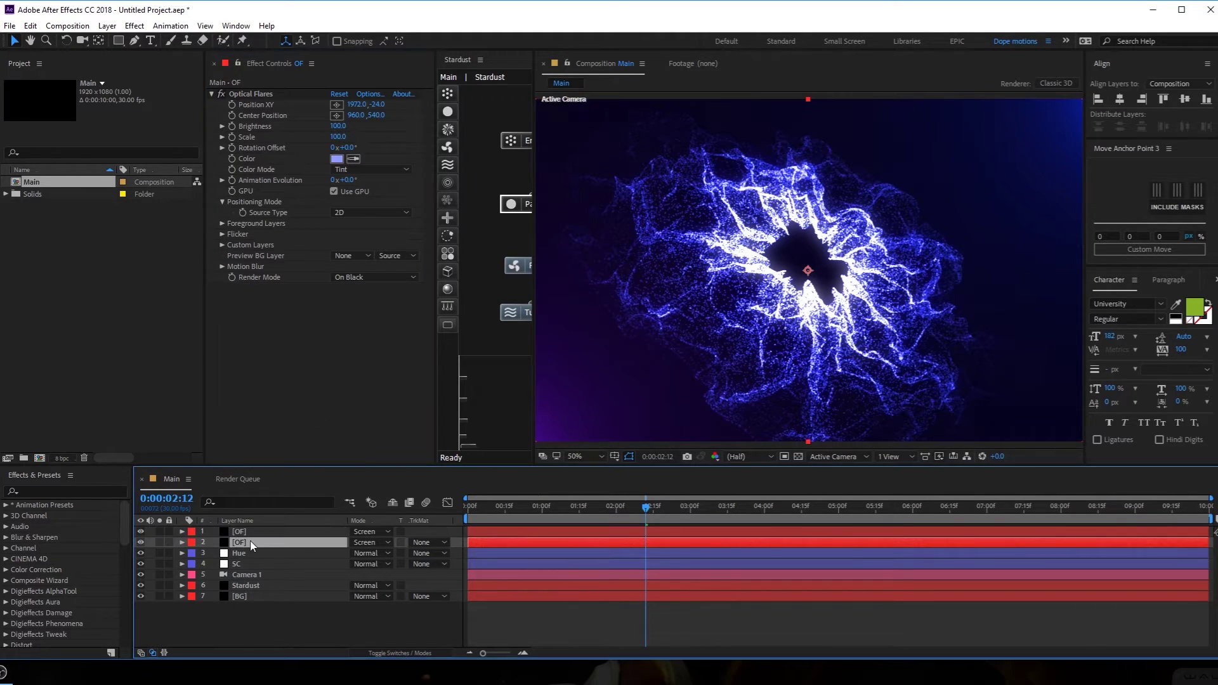
left_click(618, 354)
left_click(368, 639)
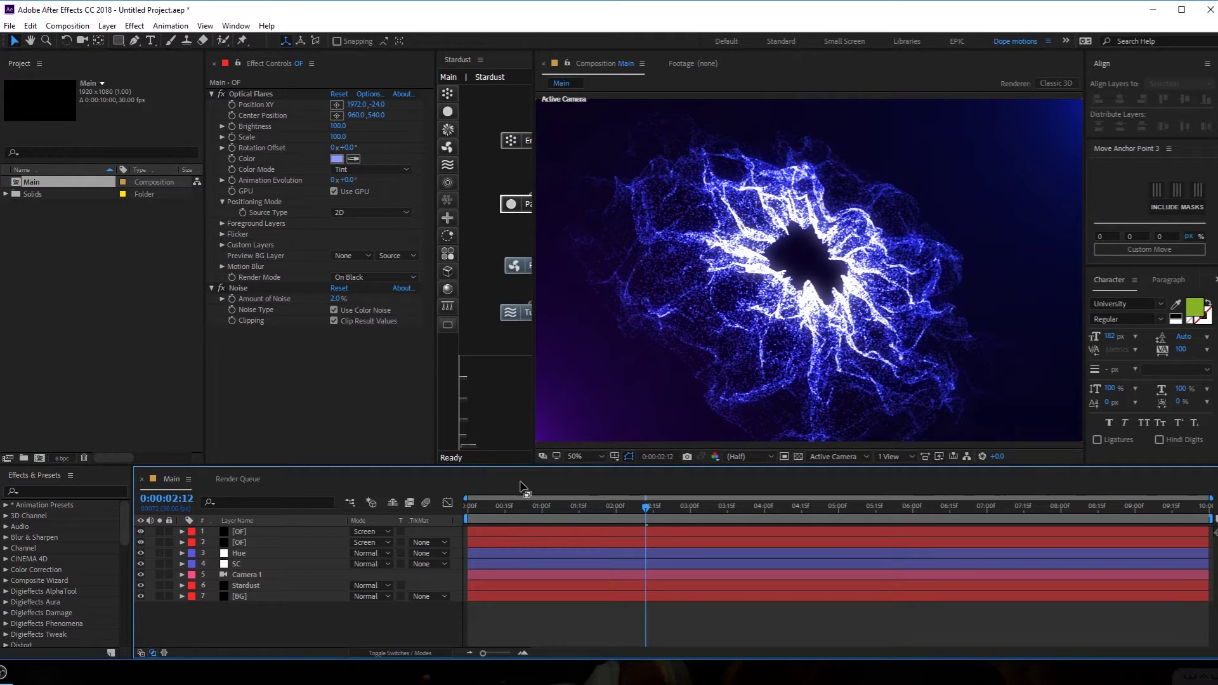
left_click_drag(503, 519, 671, 519)
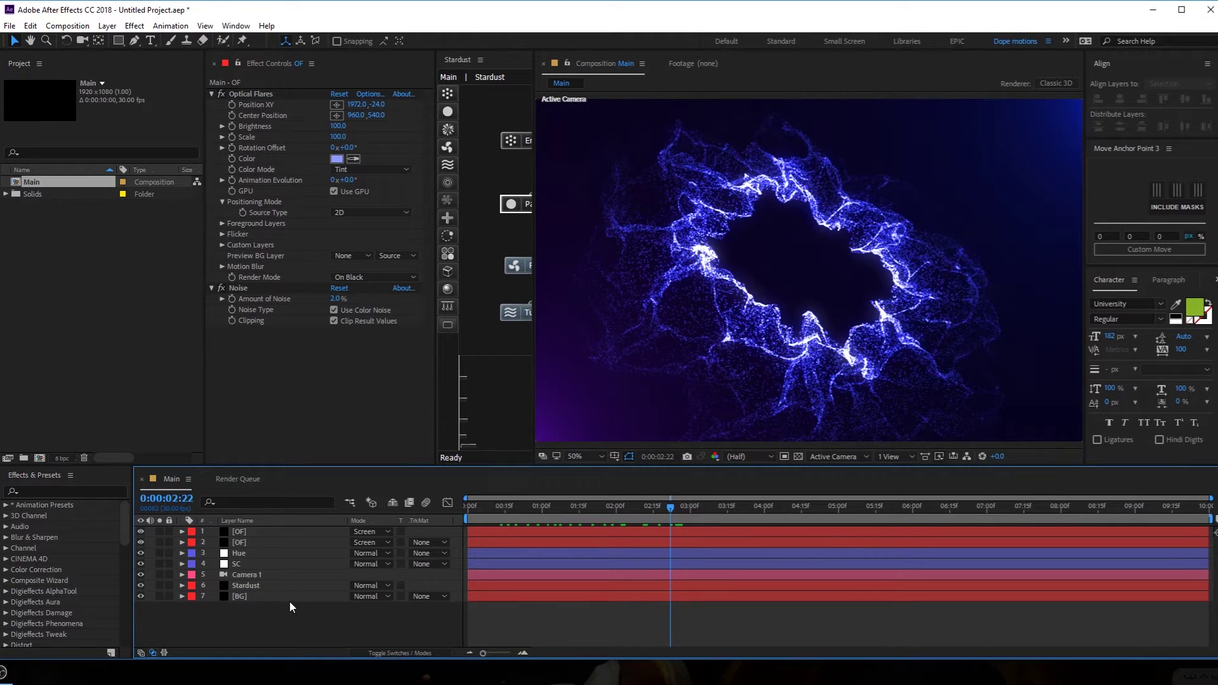
Add an adjustment layer at the top of the layer stack and rename it V
key("ctrl+alt+y")
key("Return")
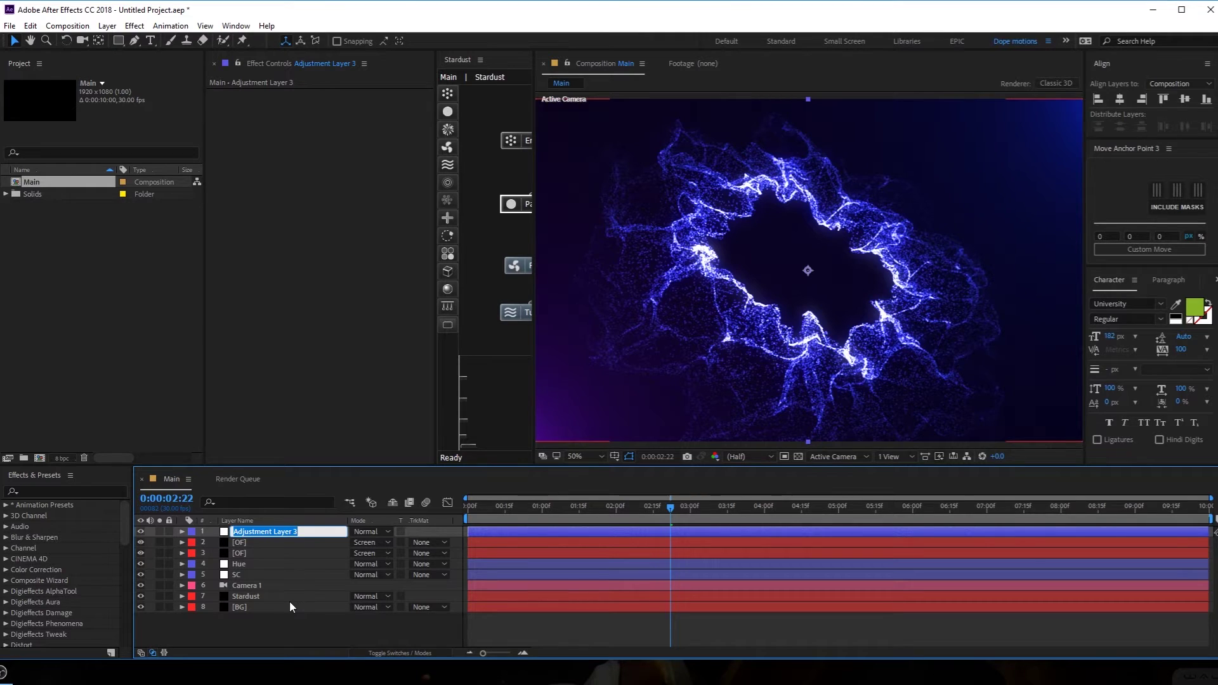
type("V")
key("Return")
Apply Curves to the V layer and pull the RGB curve's midpoint well down to strongly darken the image
key("ctrl+space")
type("curv")
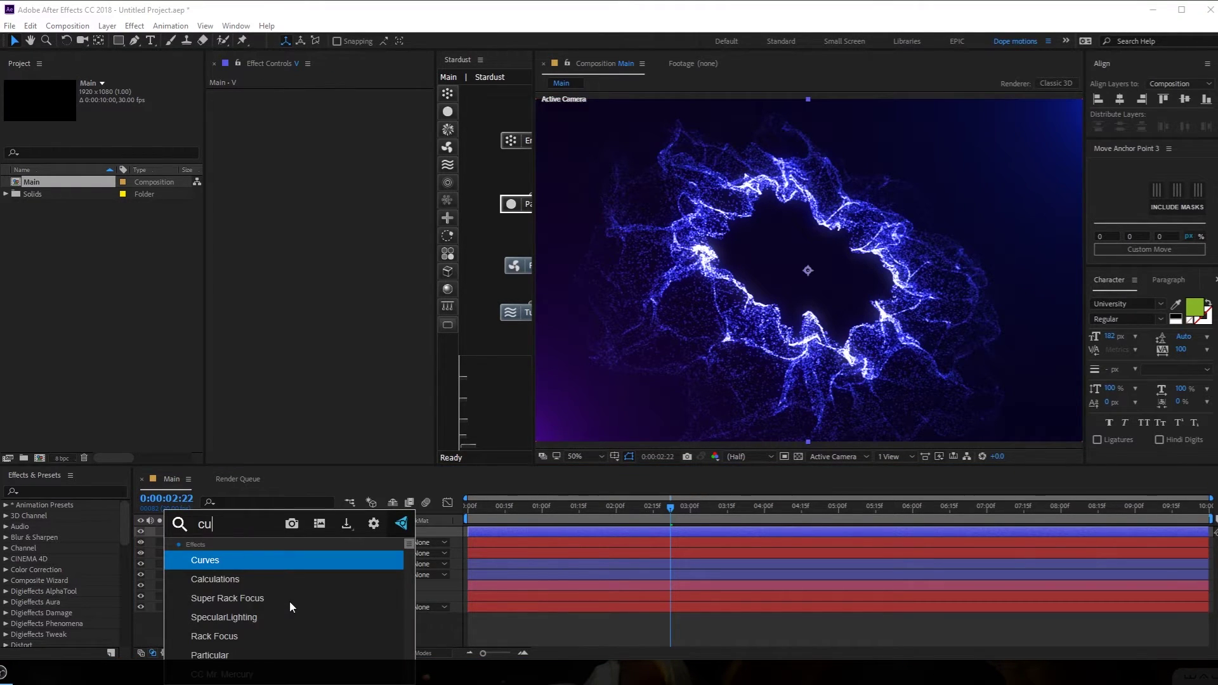
left_click(299, 551)
key("Return")
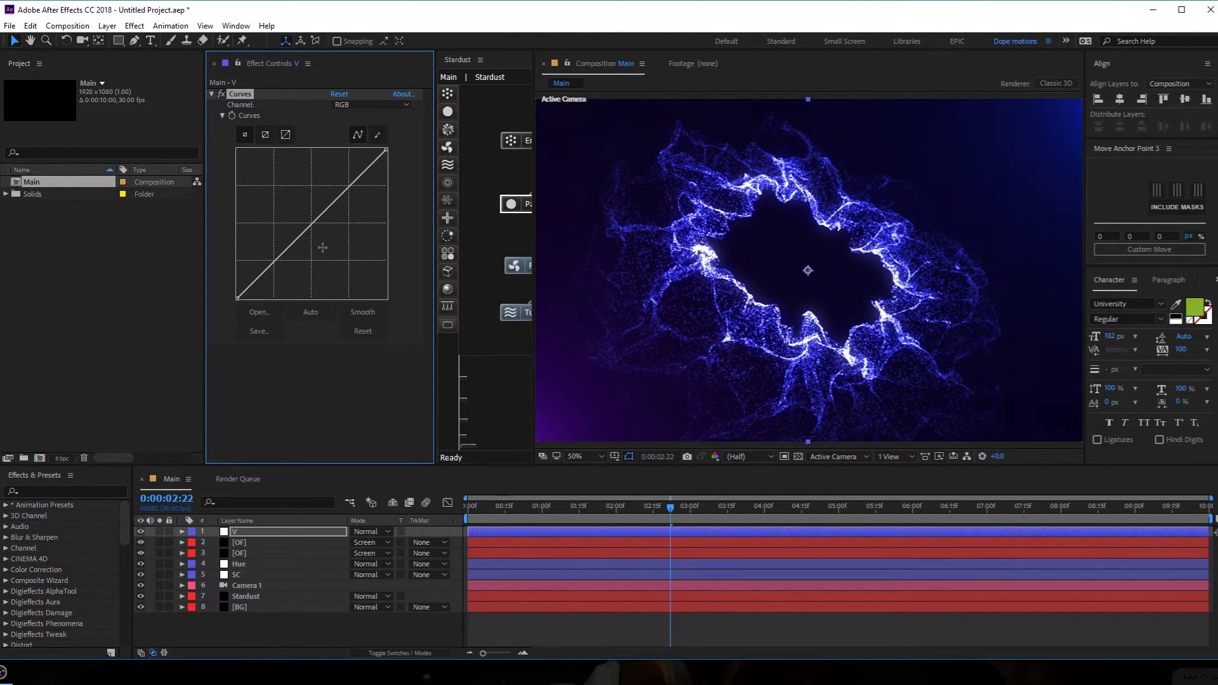
left_click_drag(314, 224, 355, 260)
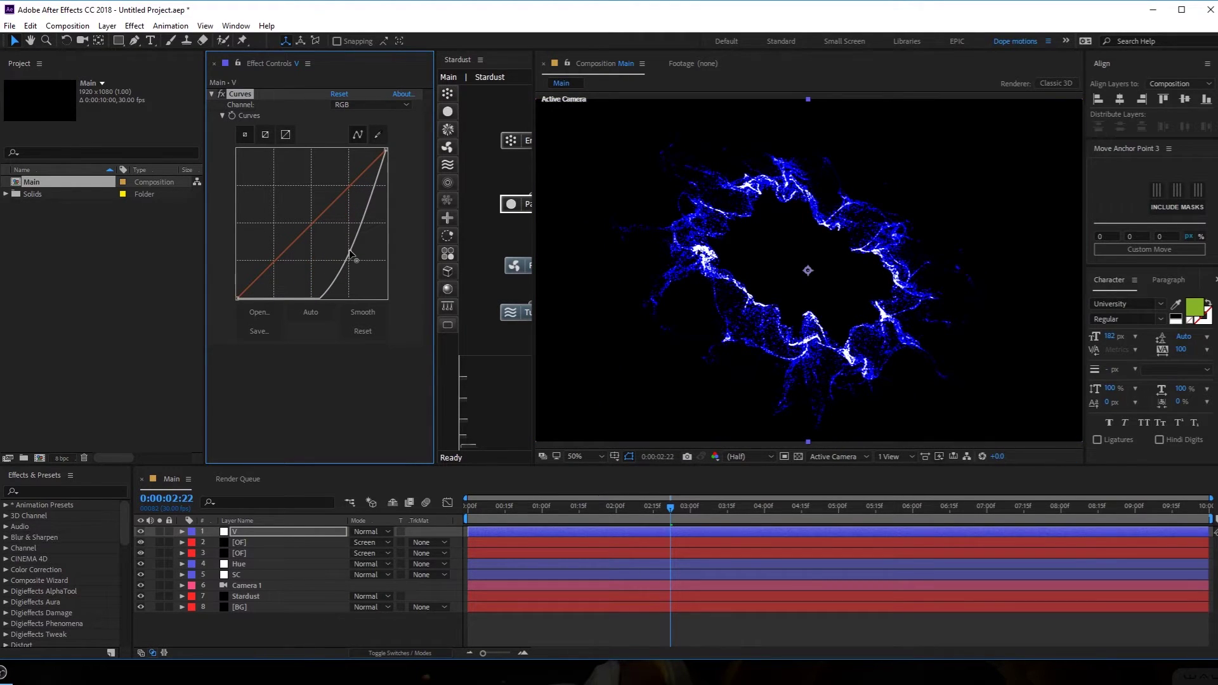
Add a full-frame elliptical mask to the V layer and set the mask to Inverted
left_click_drag(119, 41, 170, 67)
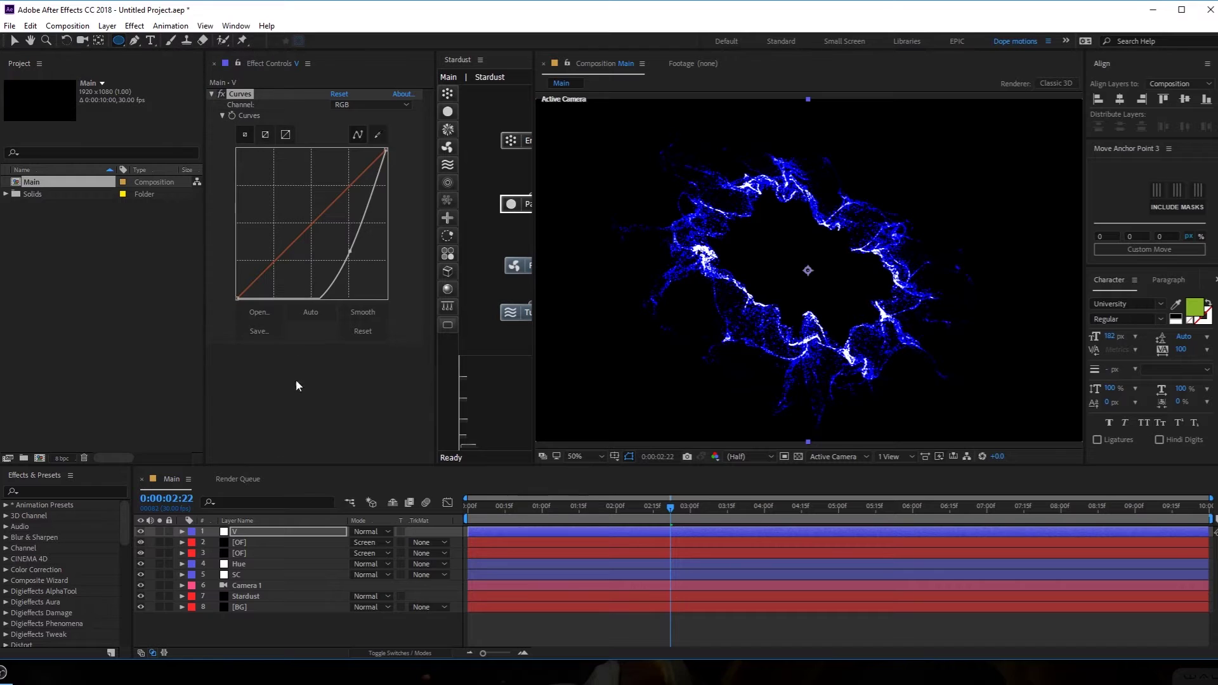
double_click(118, 41)
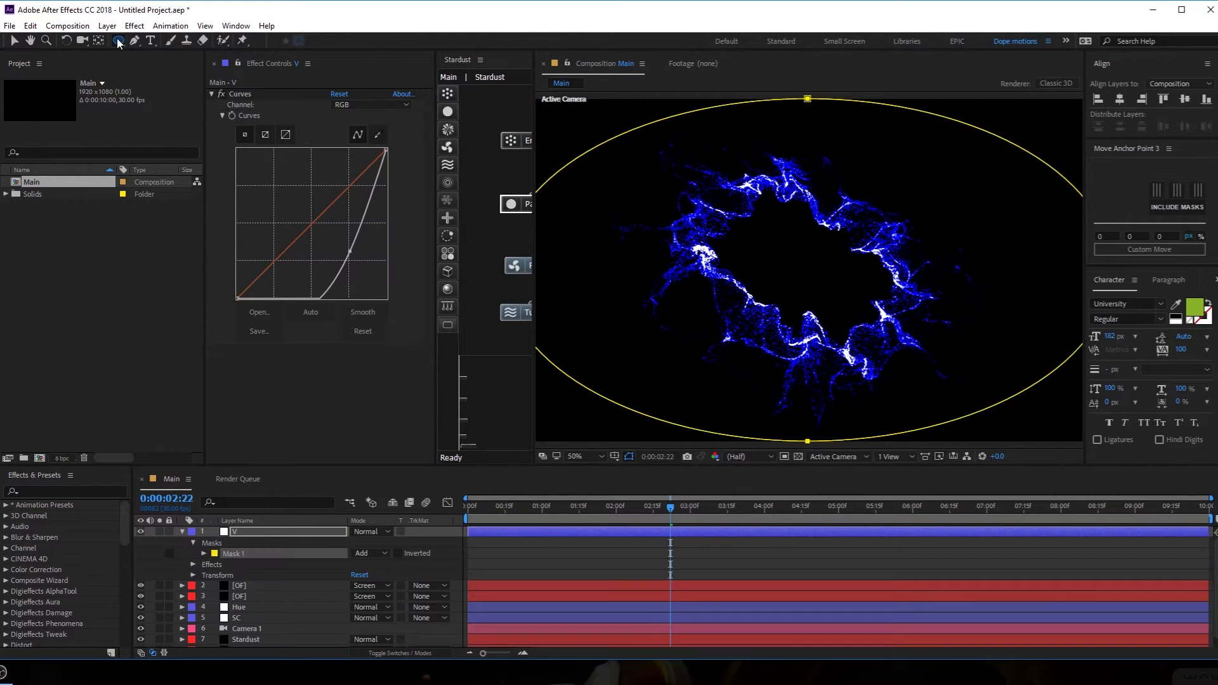
left_click(398, 553)
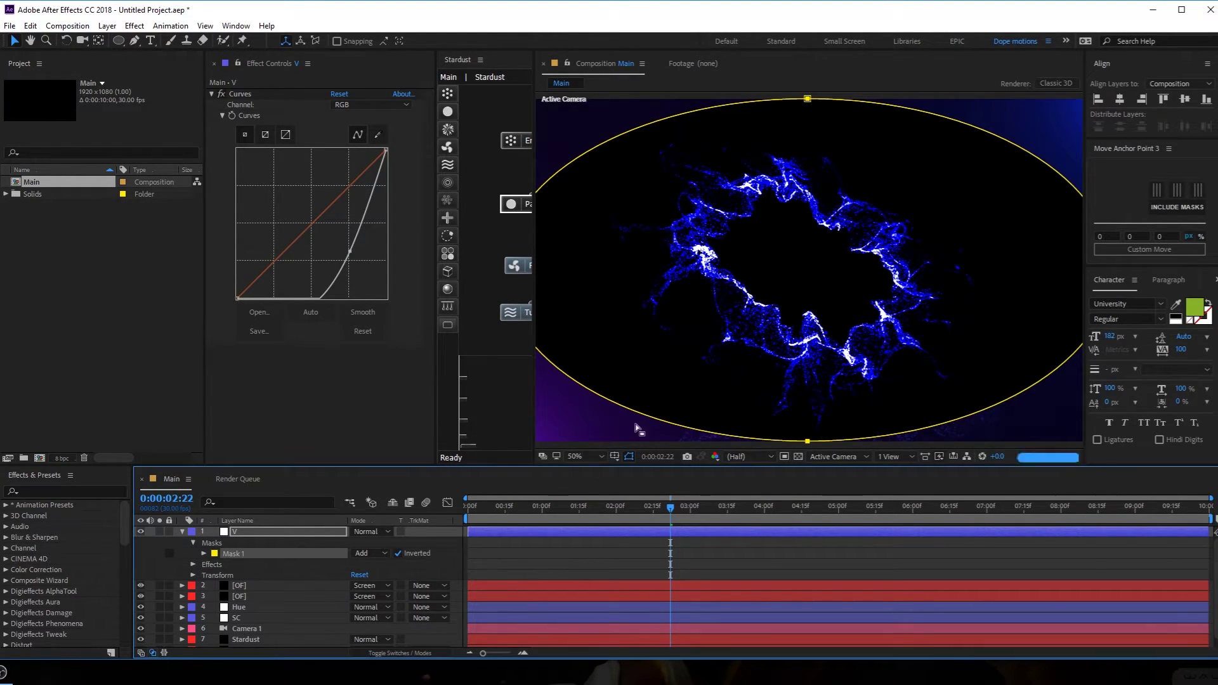
Narrow the elliptical mask by moving its left and right points slightly inward from the frame edges
scroll(717, 330, "down", 2)
left_click_drag(637, 289, 670, 270)
left_click(961, 270)
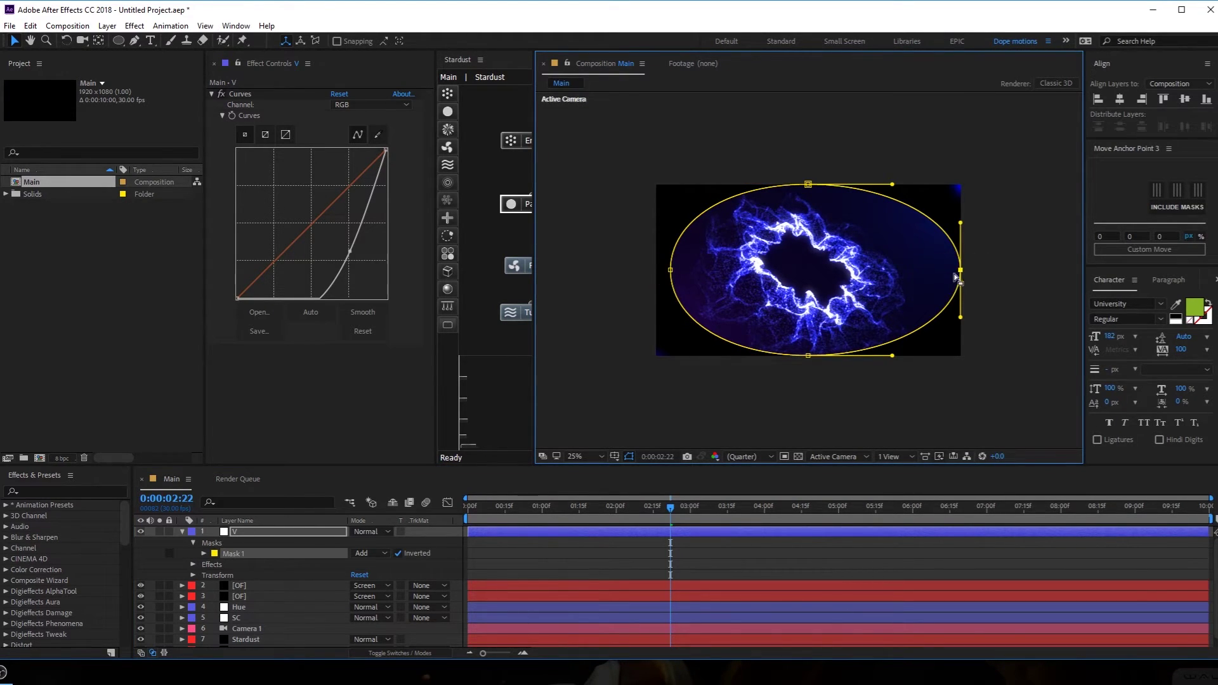
scroll(855, 275, "up", 2)
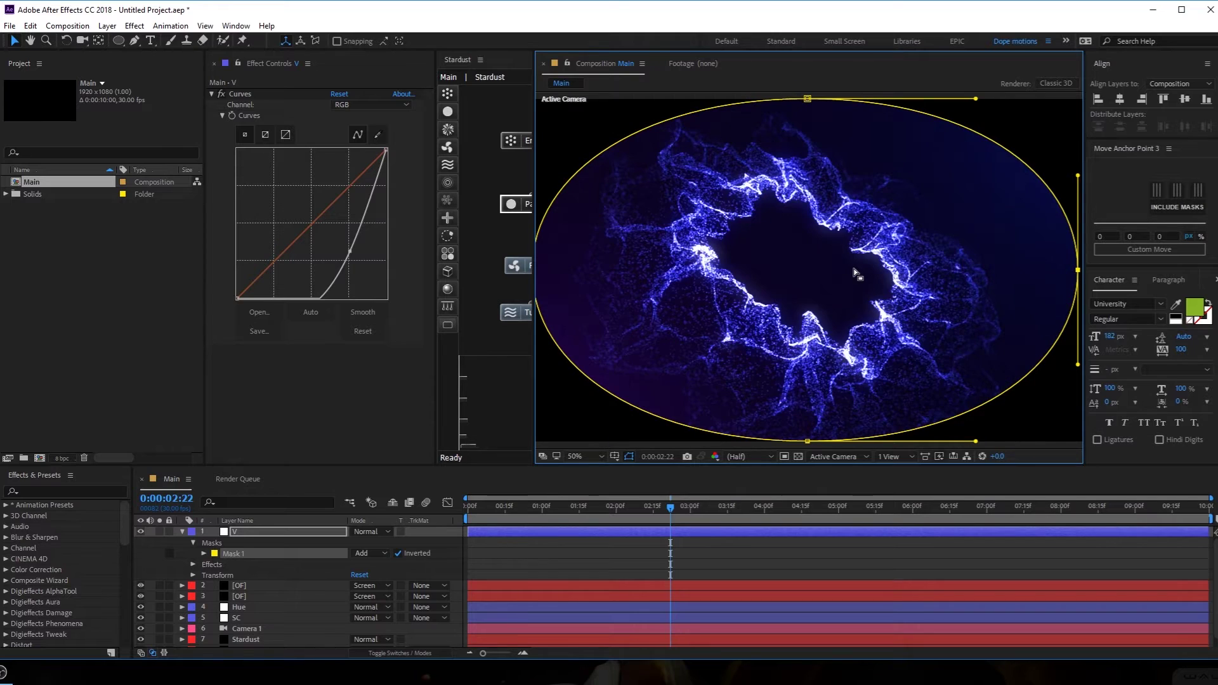
scroll(855, 275, "down", 2)
Set the V layer's Mask Feather to 550 pixels
key("f")
left_click(383, 553)
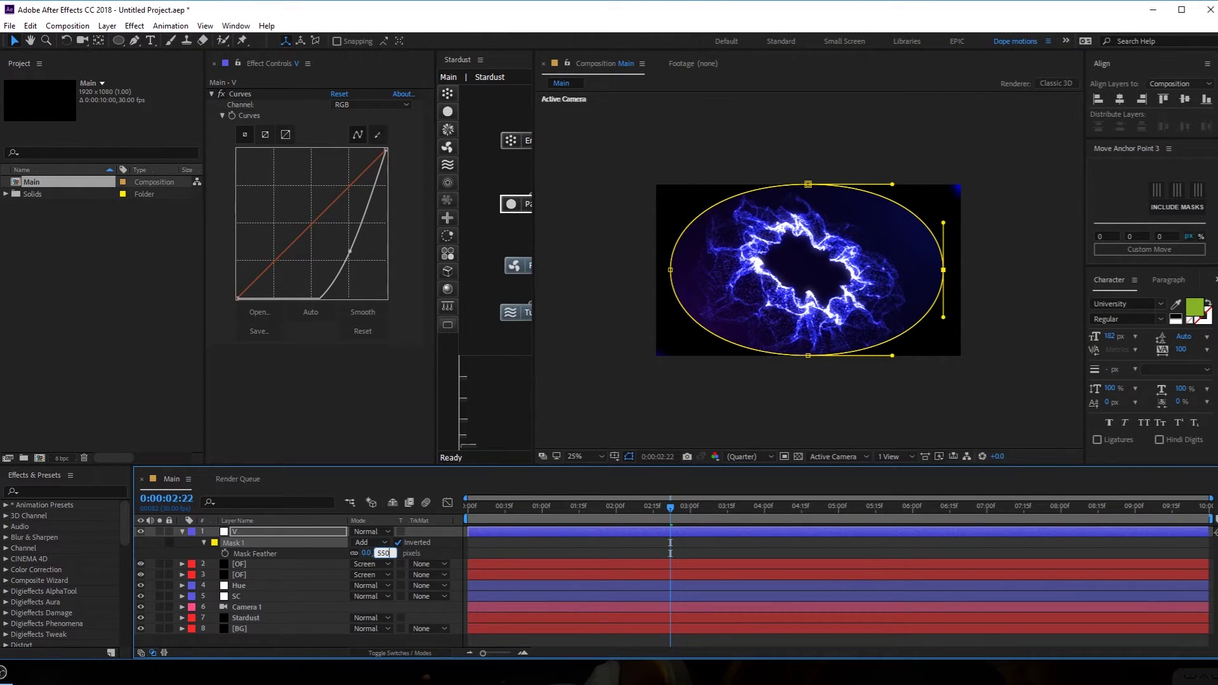
type("550")
key("Return")
scroll(679, 403, "up", 2)
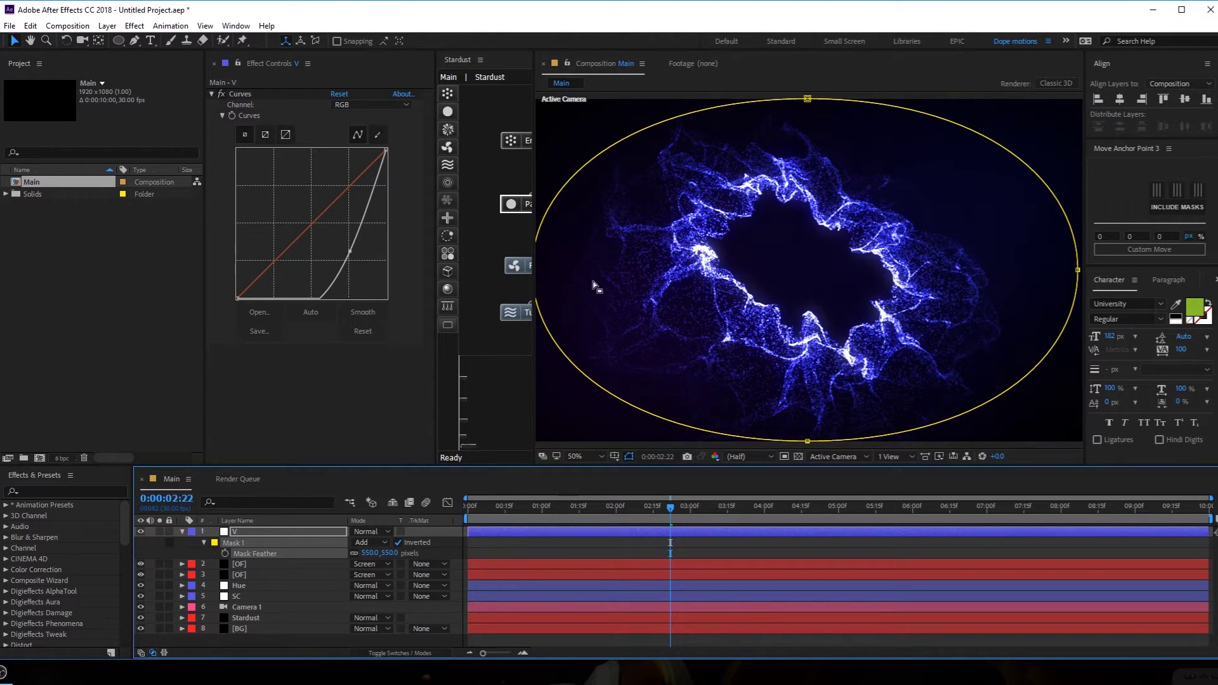
Relax the V layer's RGB curve to a gentler darkening and move the V layer below both OF layers
mouse_move(350, 252)
left_mouse_down()
mouse_move(316, 237)
mouse_move(330, 246)
left_mouse_up()
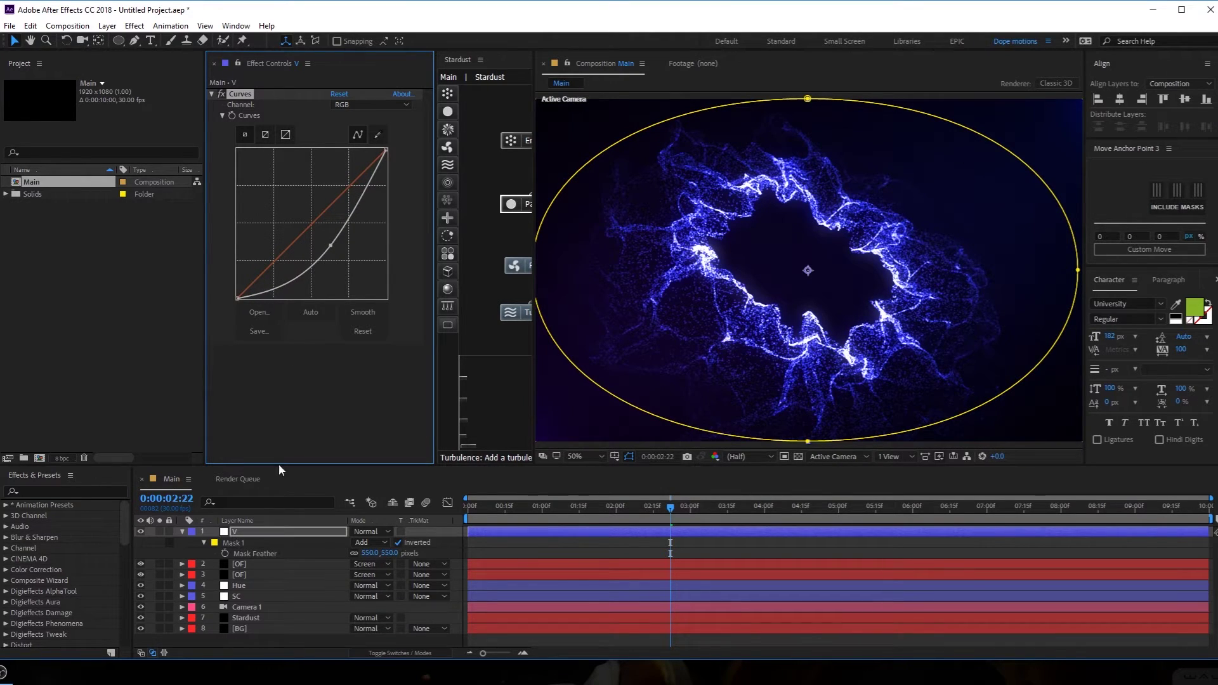
left_click(249, 534)
left_click_drag(247, 533, 252, 579)
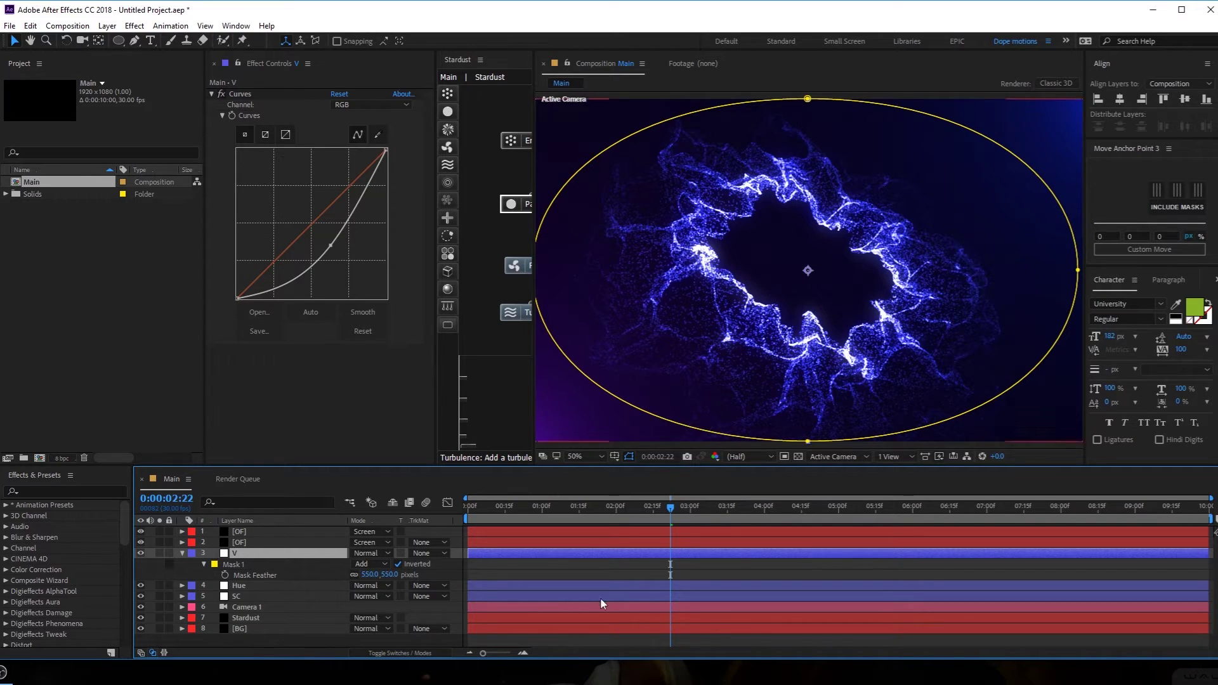
left_click(287, 641)
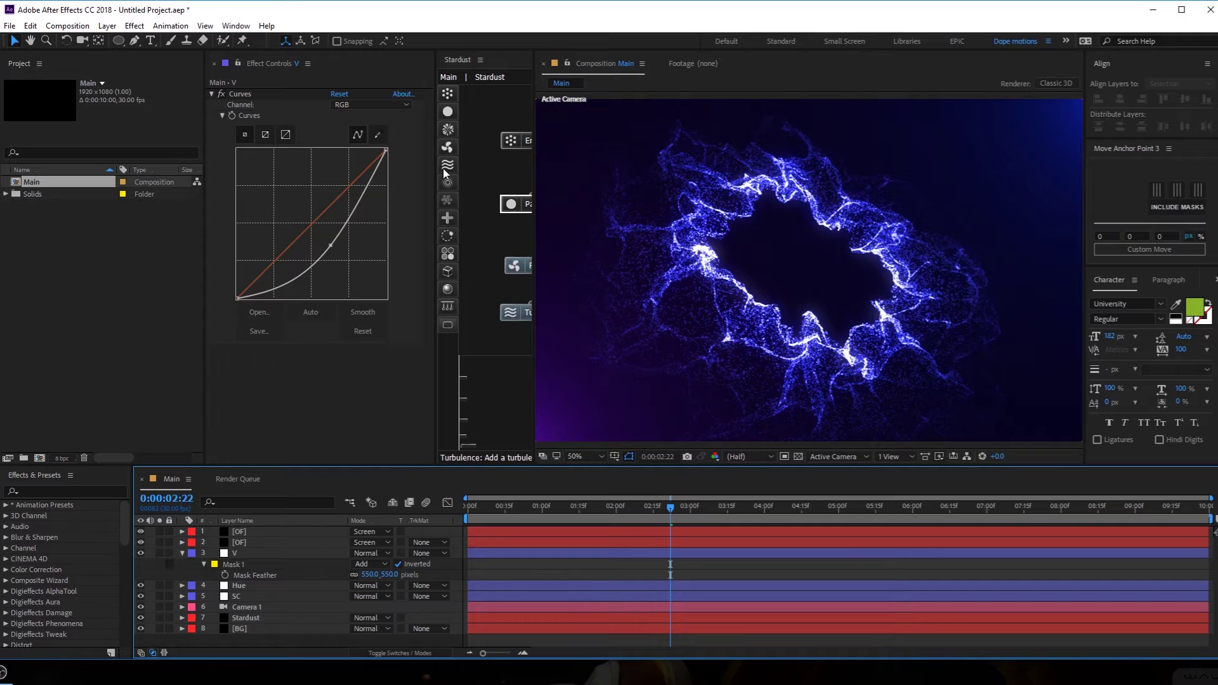
Resize the panels to enlarge the composition view and fit the Curves controls, and scrub the timeline to 0:00:02:09
left_click(445, 188)
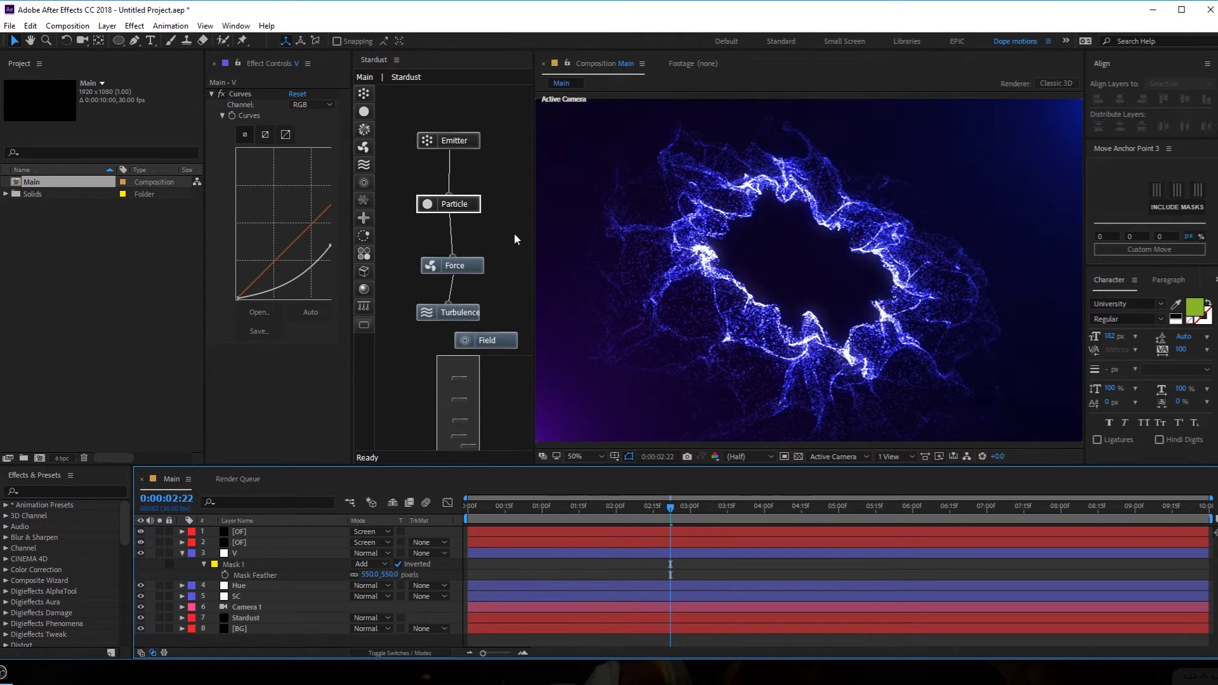
left_click_drag(534, 234, 489, 232)
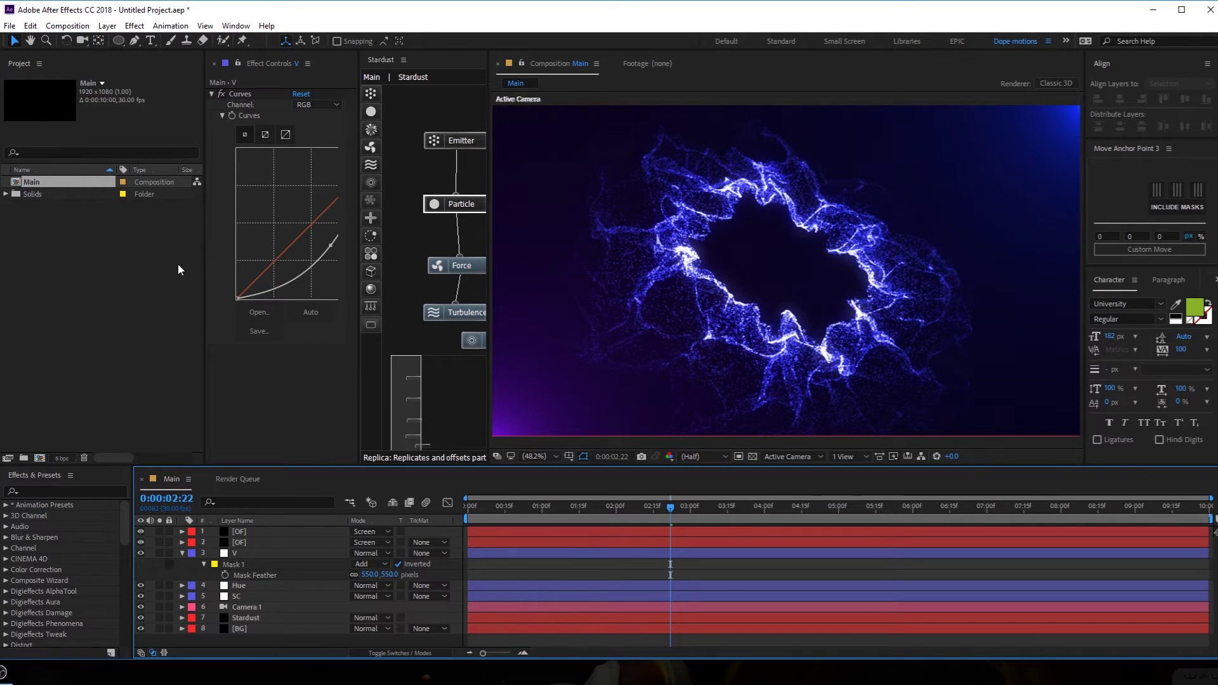
left_click_drag(203, 267, 137, 268)
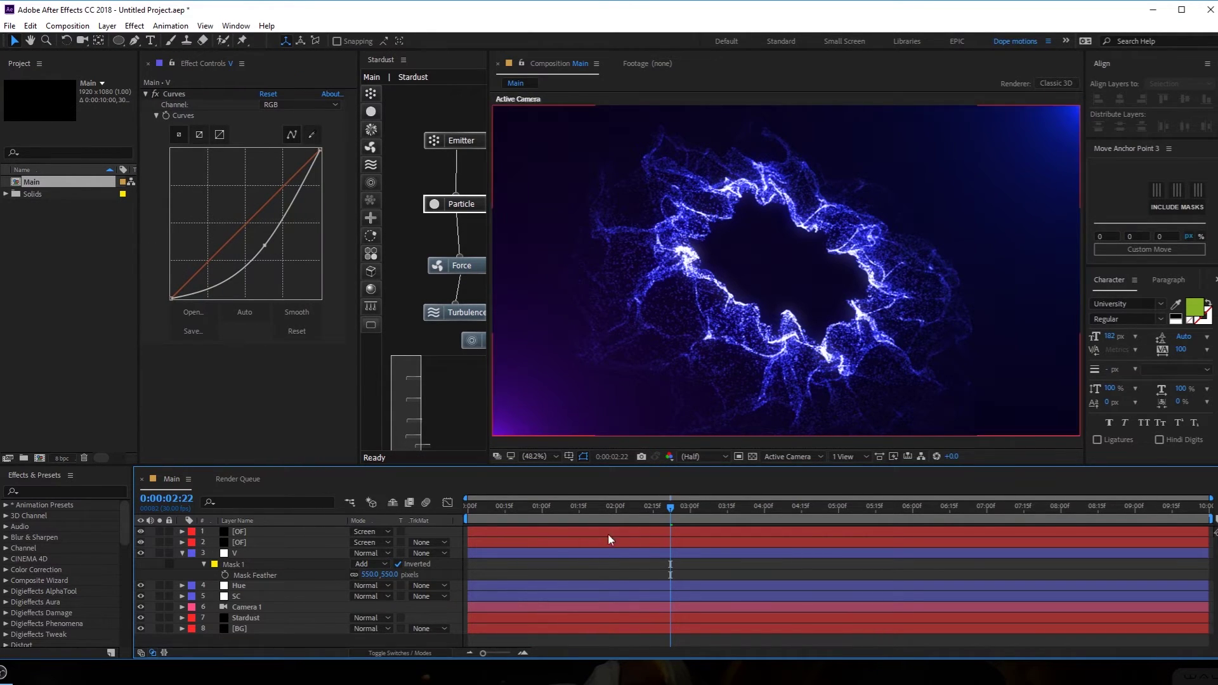
left_click_drag(509, 506, 638, 515)
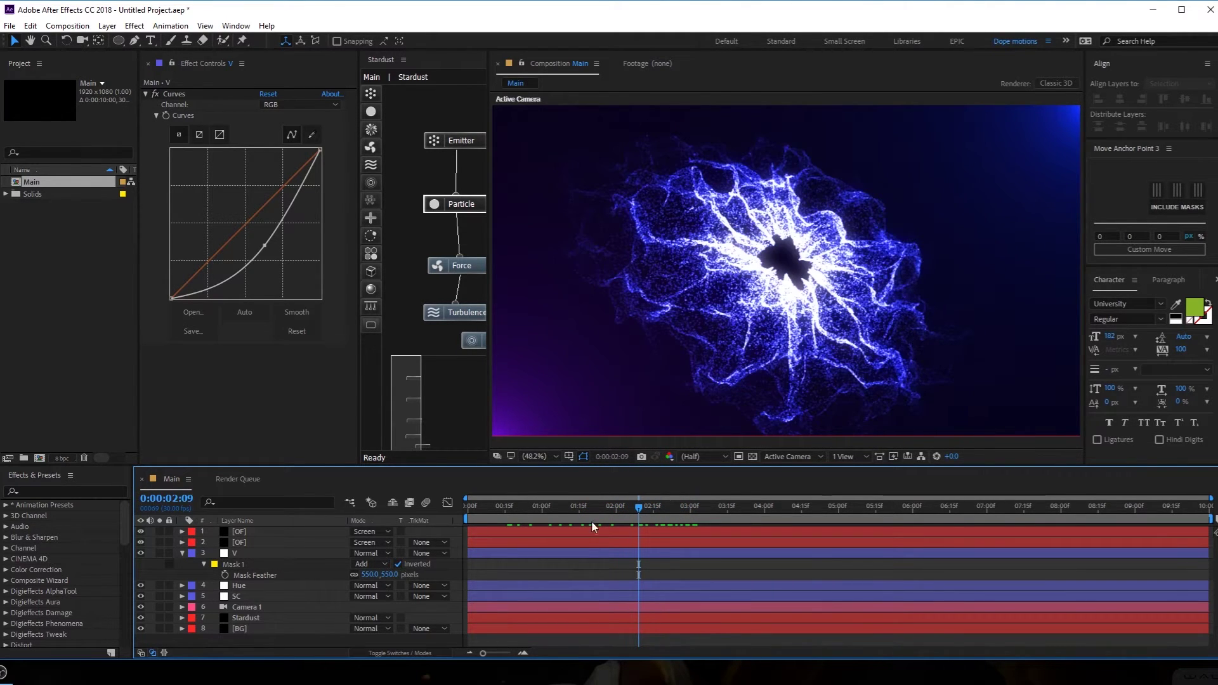
Collapse the V layer and enable Motion Blur in the Stardust layer's Render Settings
left_click(183, 553)
left_click(255, 596)
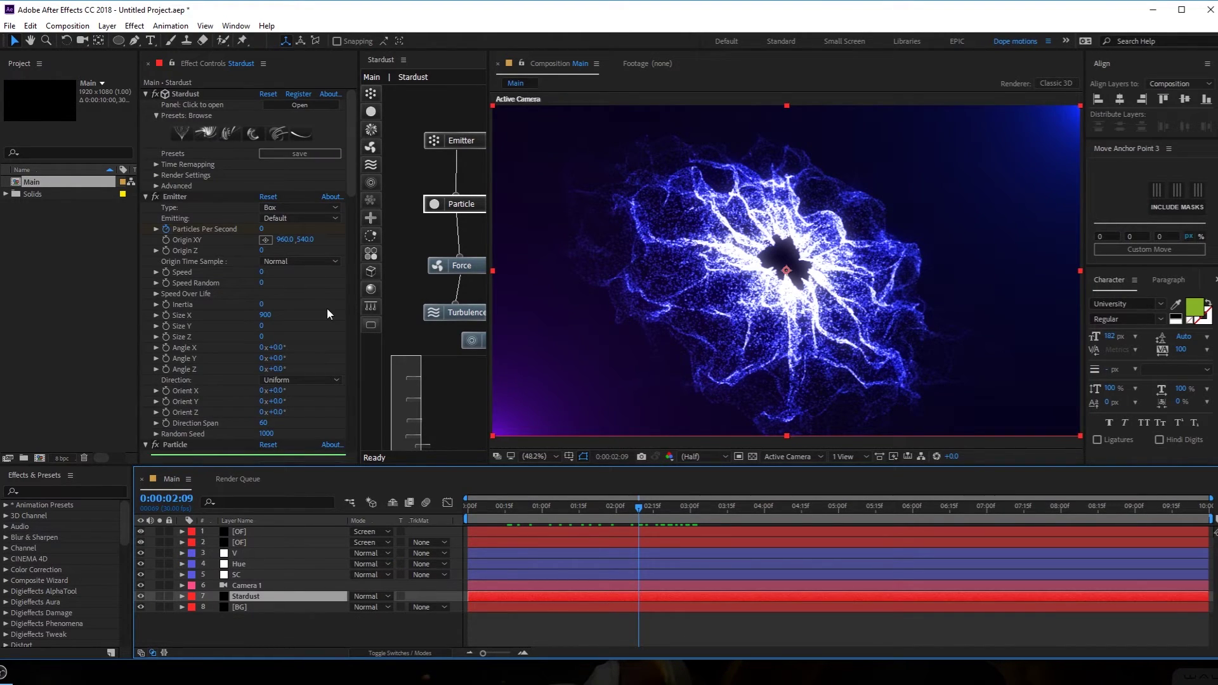
left_click(156, 175)
left_click(166, 249)
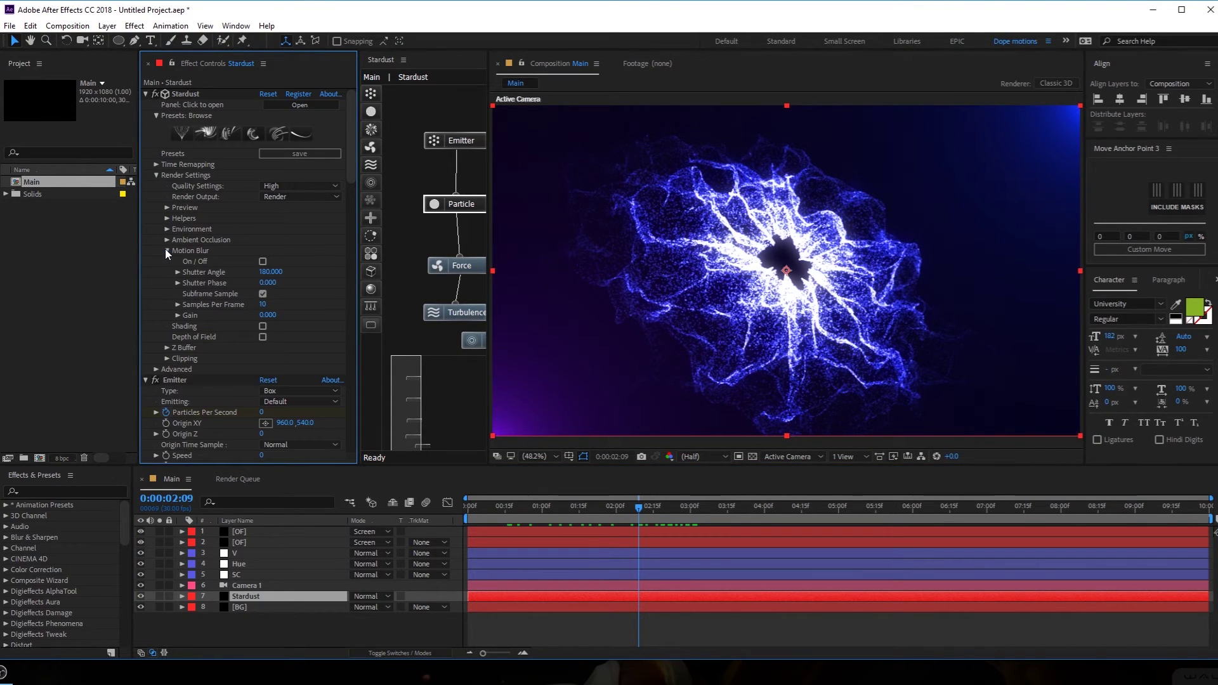
left_click(262, 261)
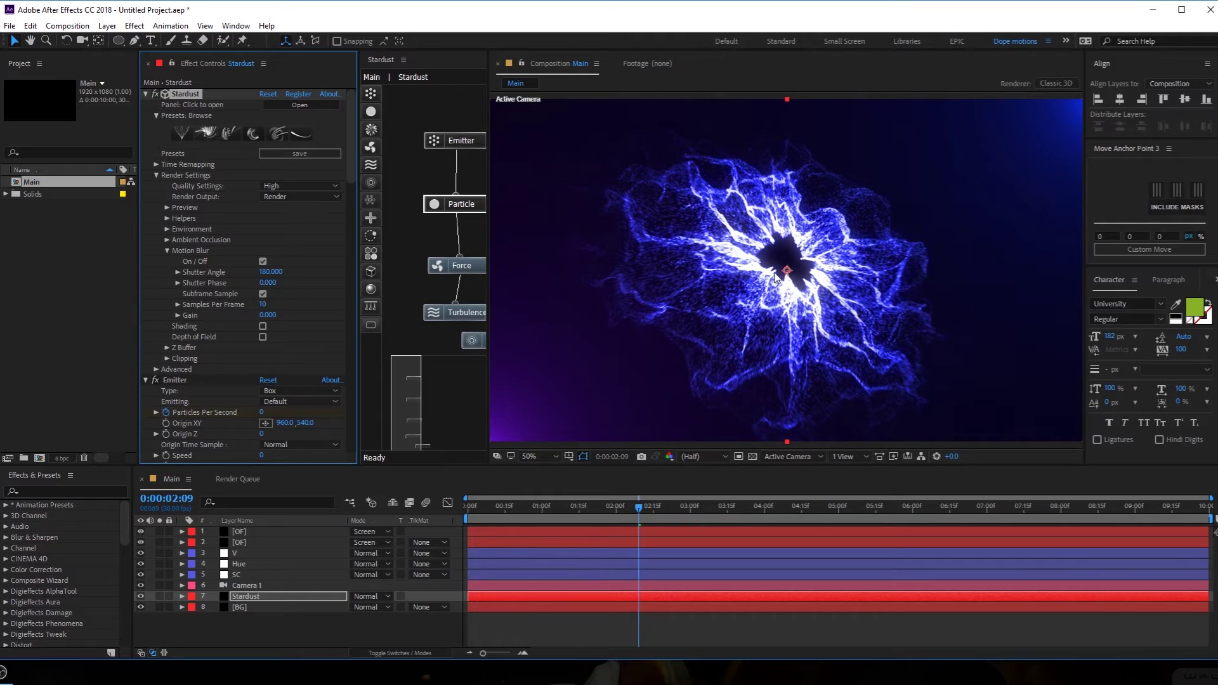
Set the Stardust motion blur's Samples Per Frame to 5
scroll(775, 278, "up", 3)
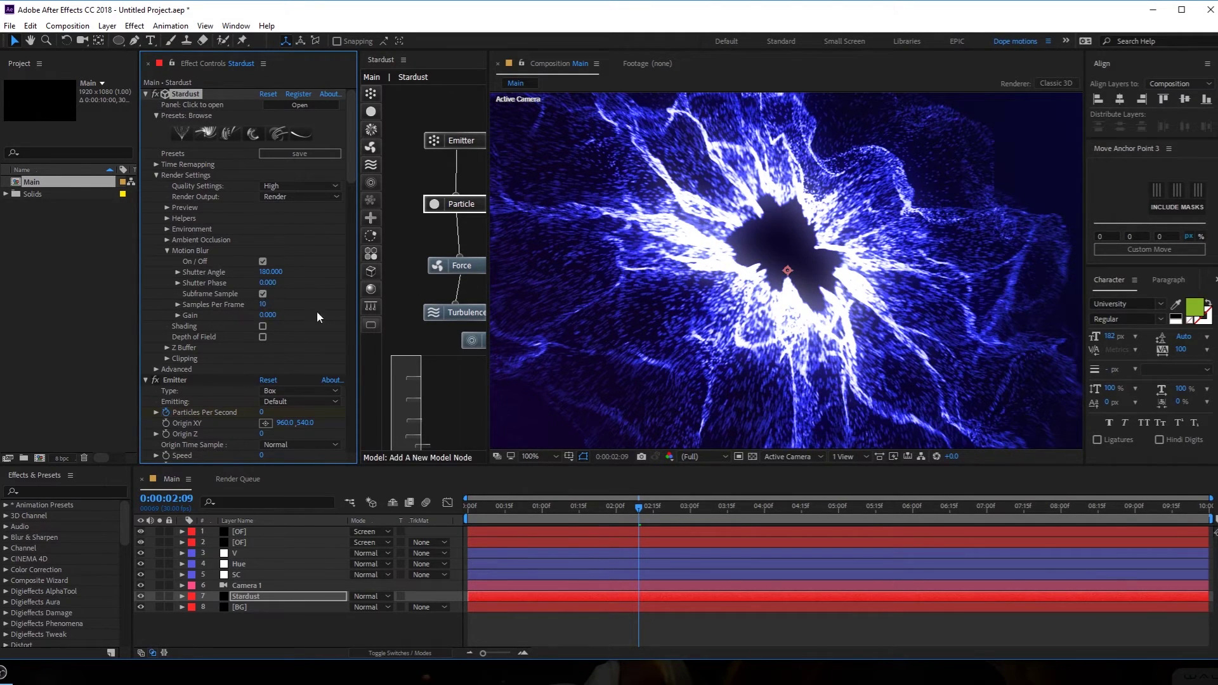
left_click(264, 305)
type("5")
key("Return")
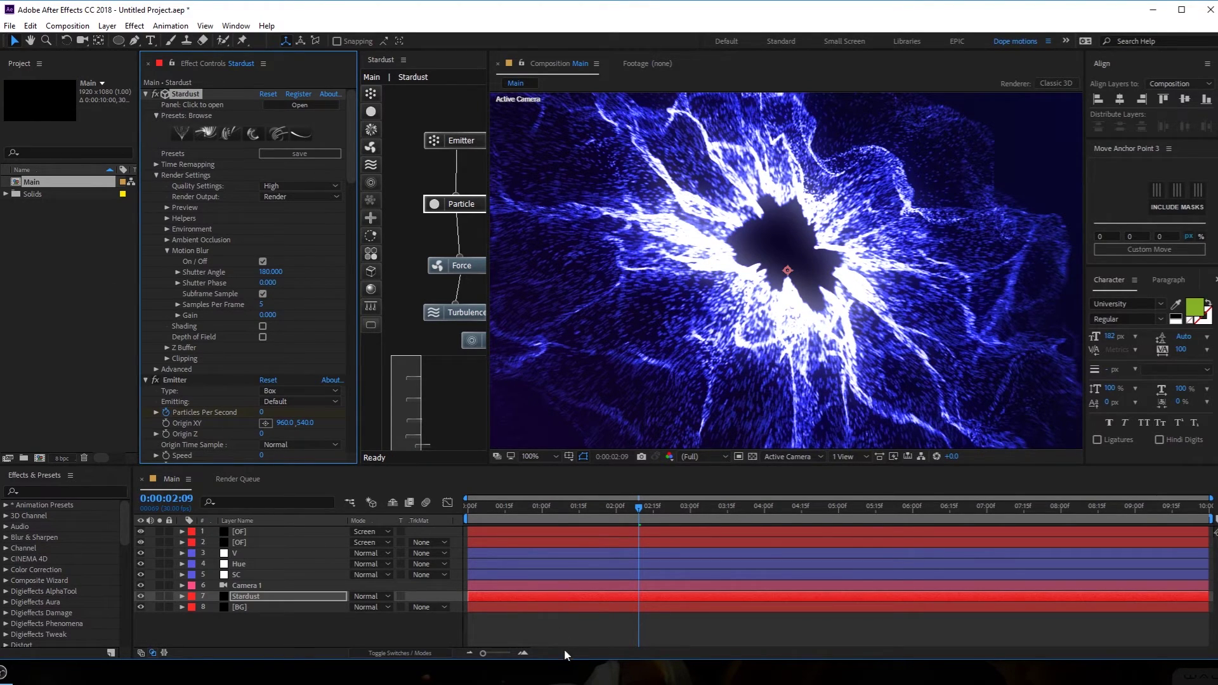
Set the composition view resolution to Half and preview the animation from the start
left_click(579, 498)
key("Home")
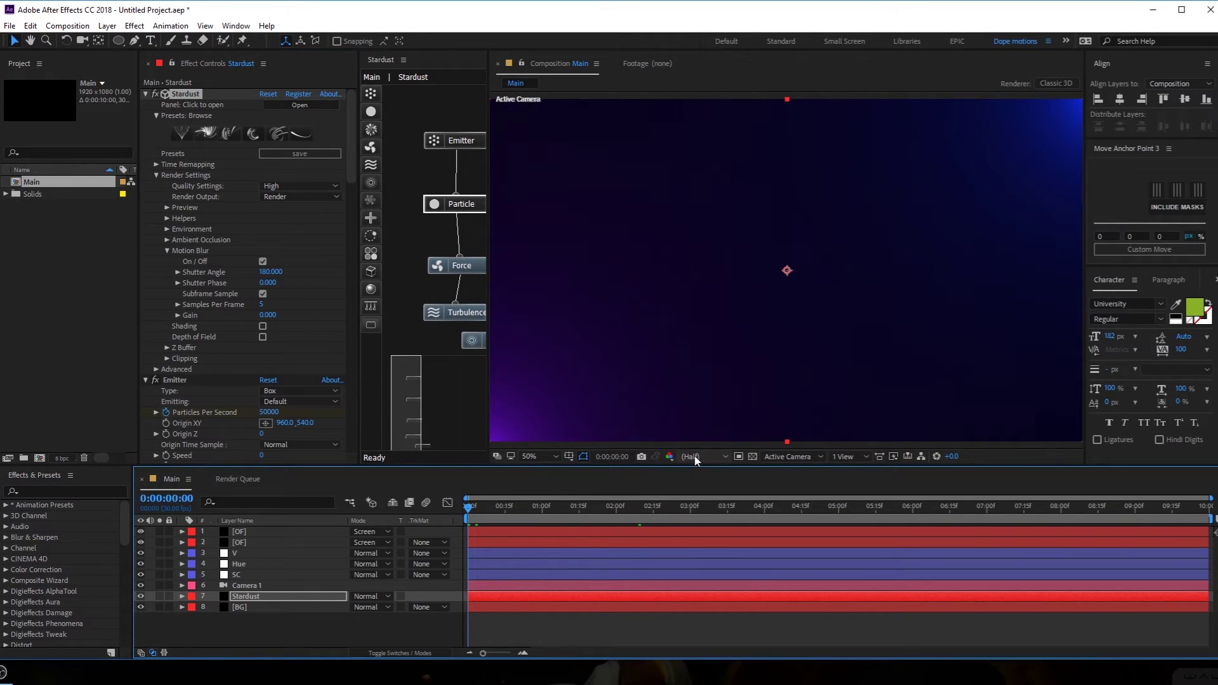
key("space")
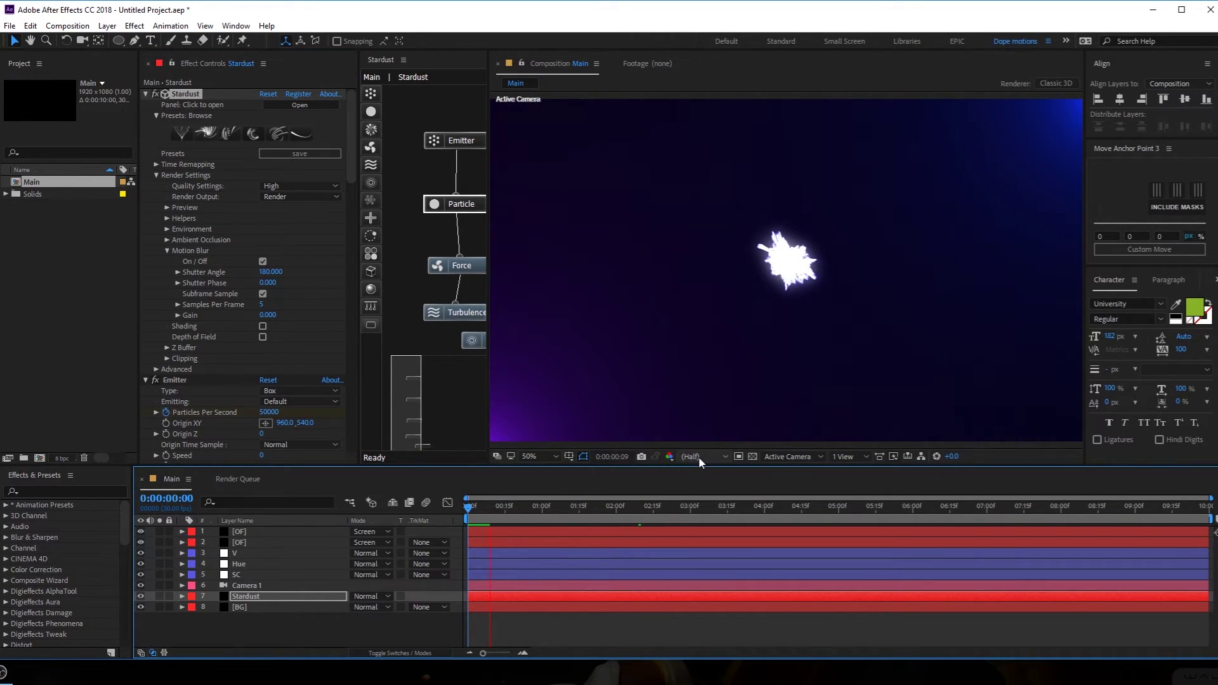
key("space")
left_click(698, 457)
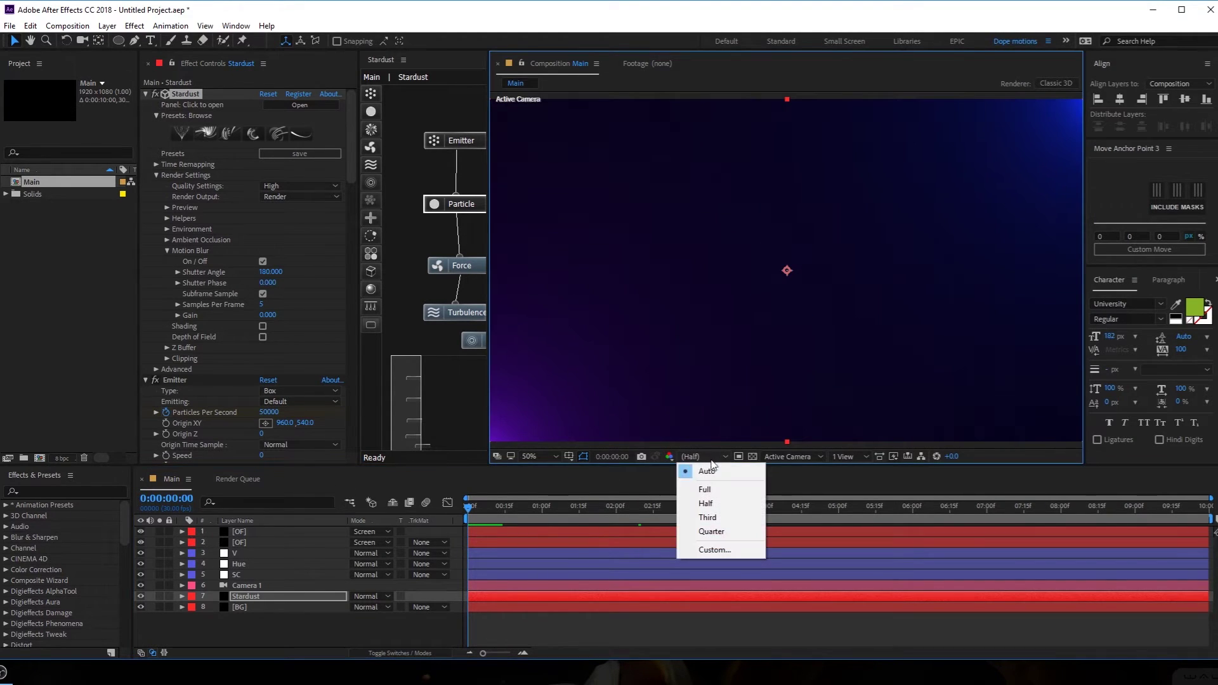
left_click(698, 487)
left_click(572, 528)
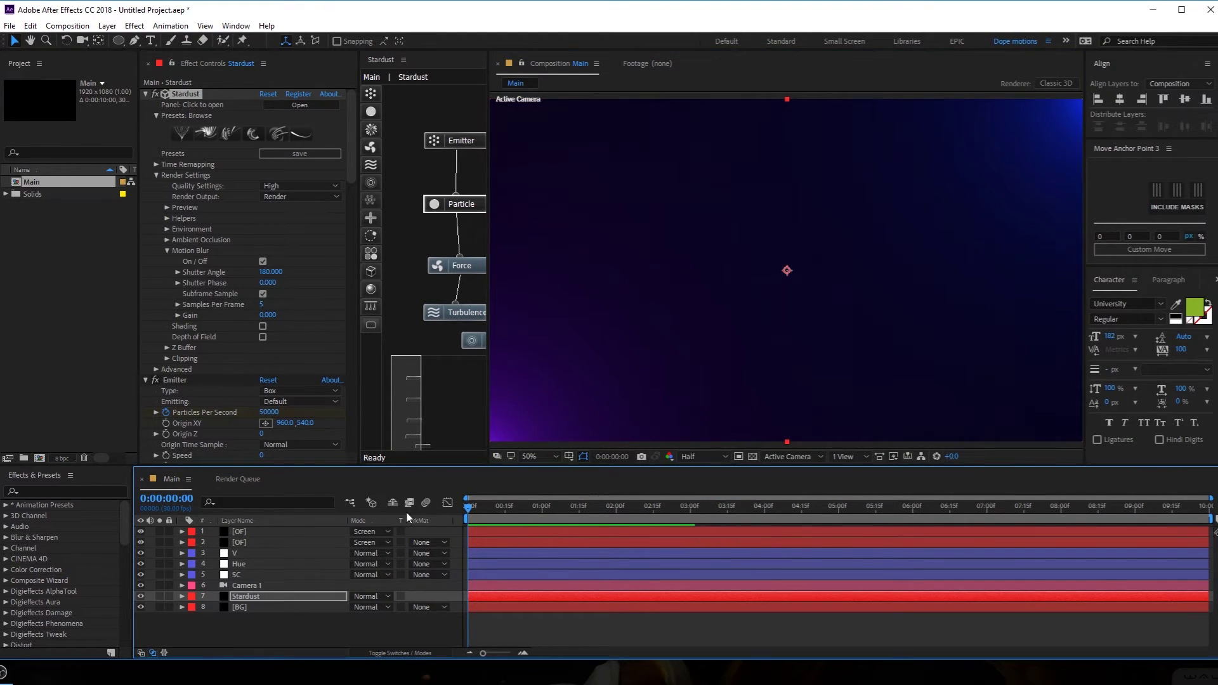
key("space")
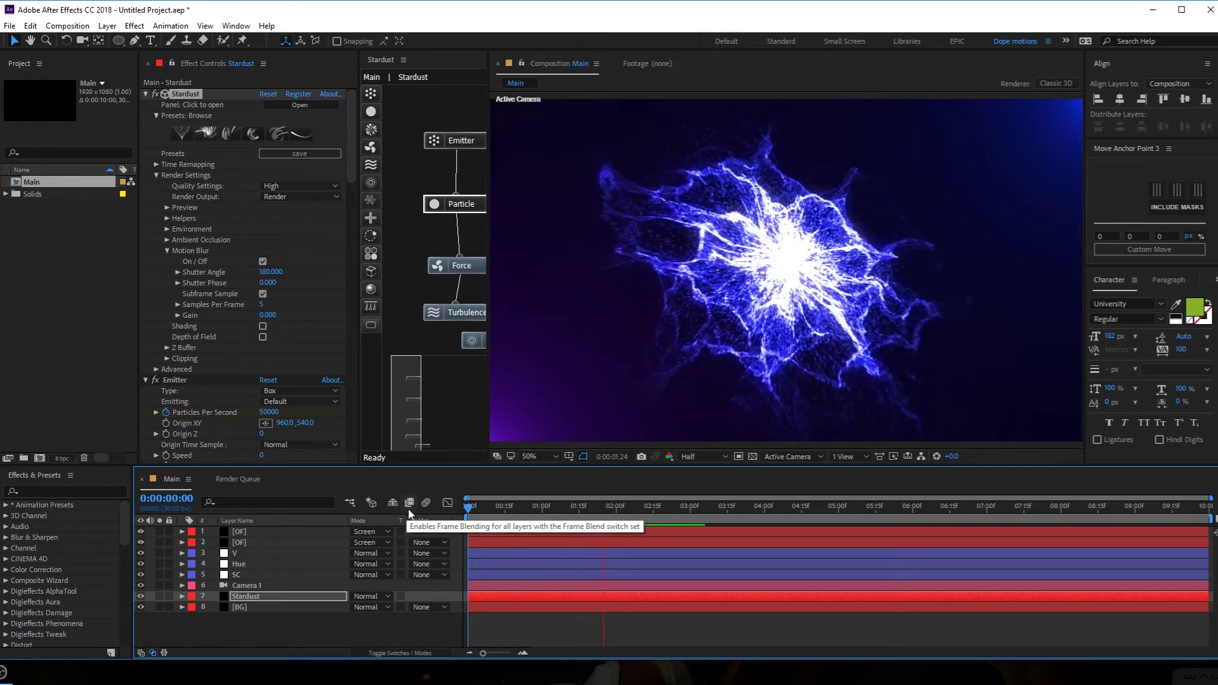
End the work area at about 0:00:03:13, preview it, and park the playhead at 0:00:01:23
left_click(722, 512)
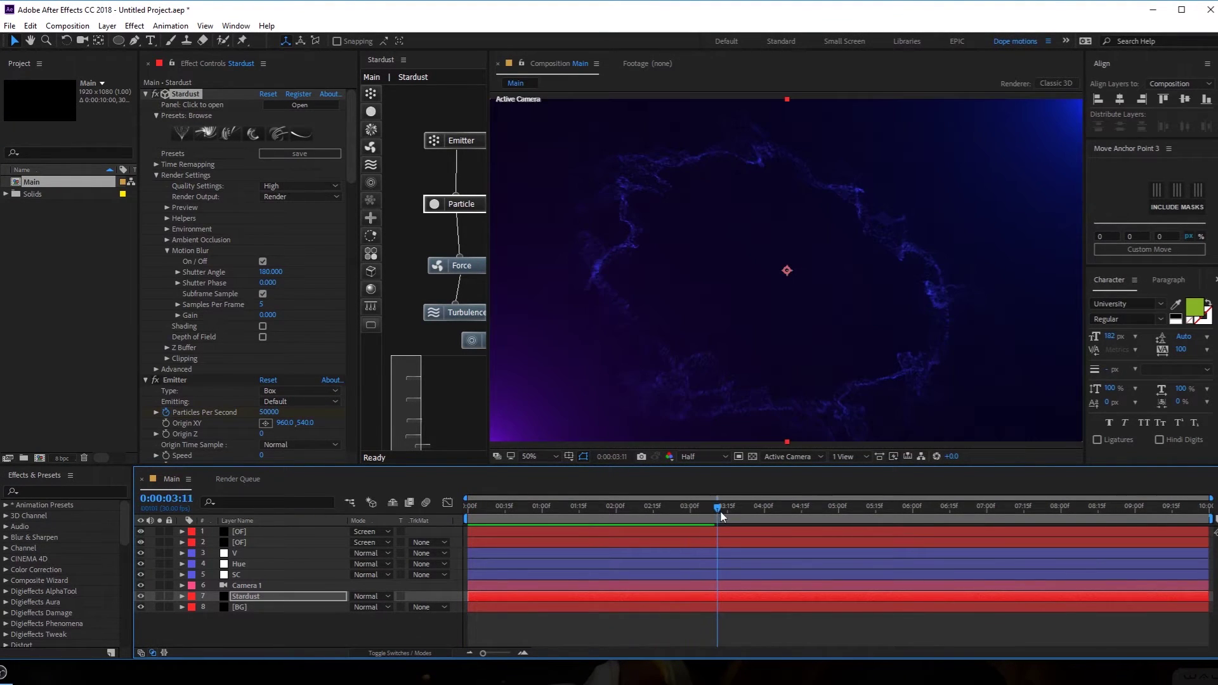
key("space")
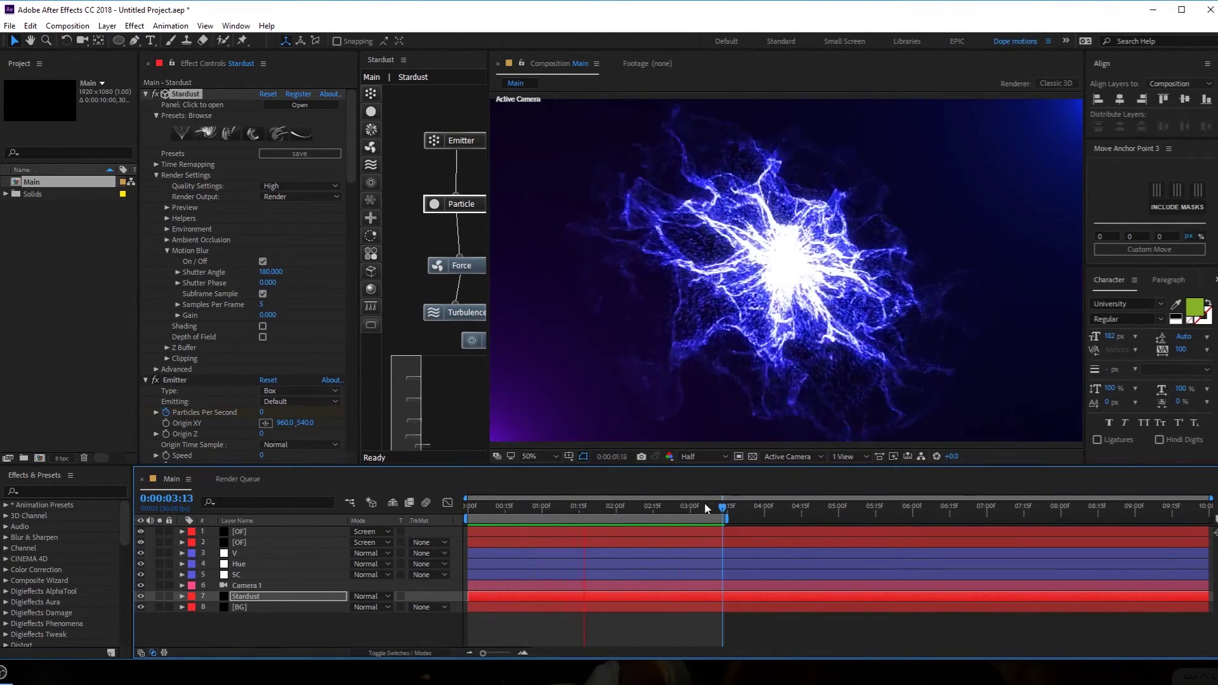
left_click(597, 506)
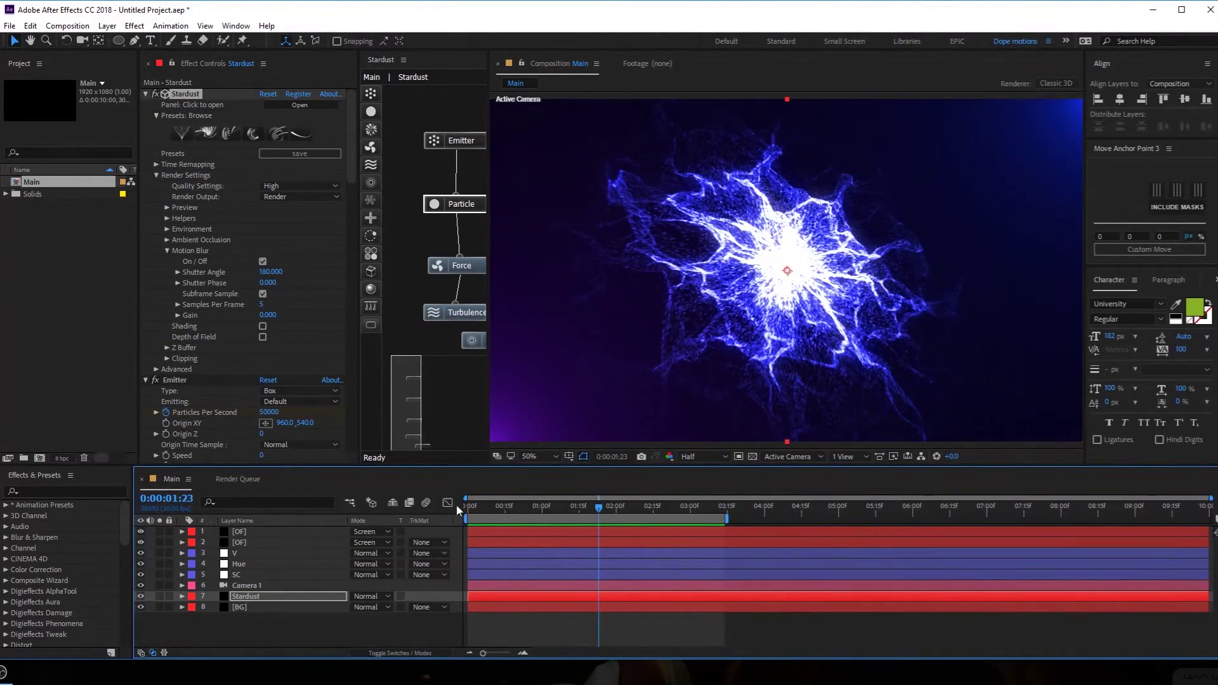
Try a green tint on the Hue layer by lowering its Colorize Hue to 160°
left_click(245, 554)
left_click(243, 563)
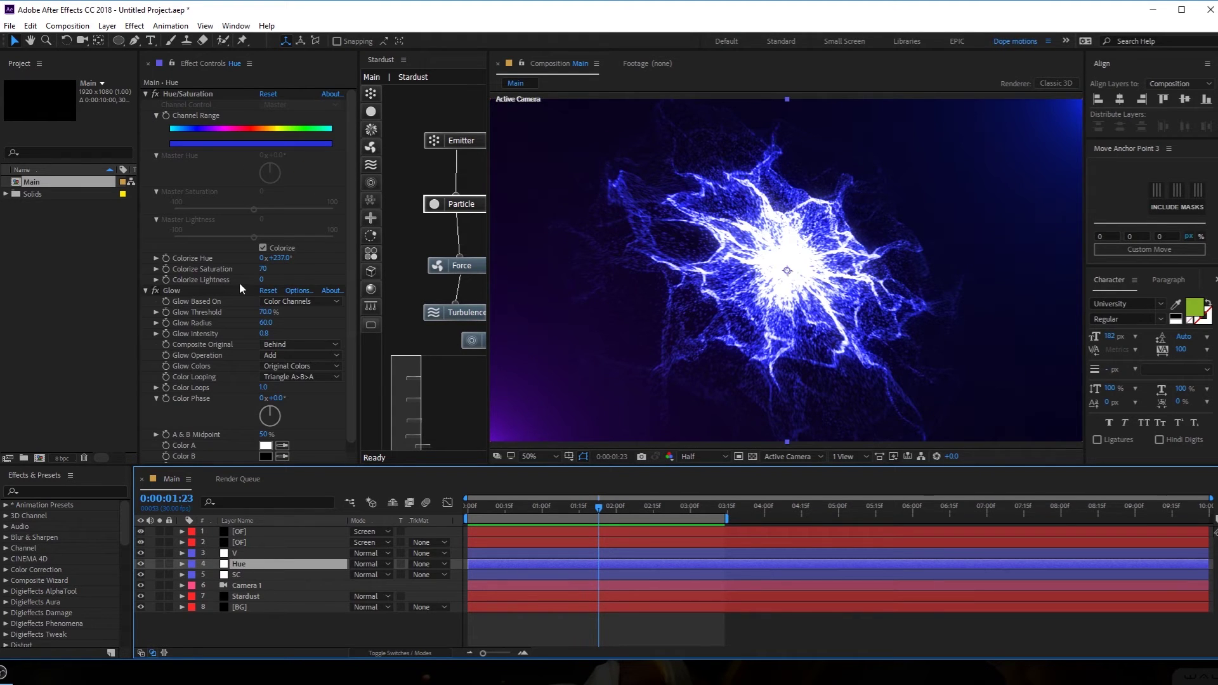
left_click_drag(278, 257, 264, 264)
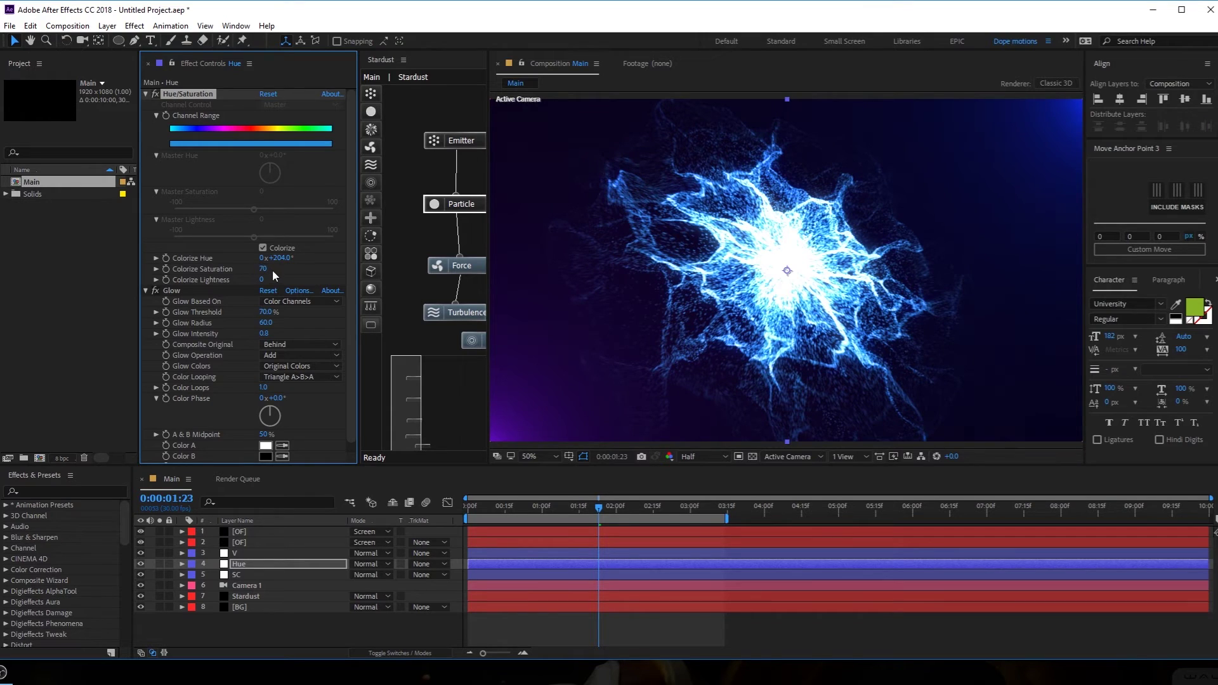
left_click_drag(284, 260, 267, 260)
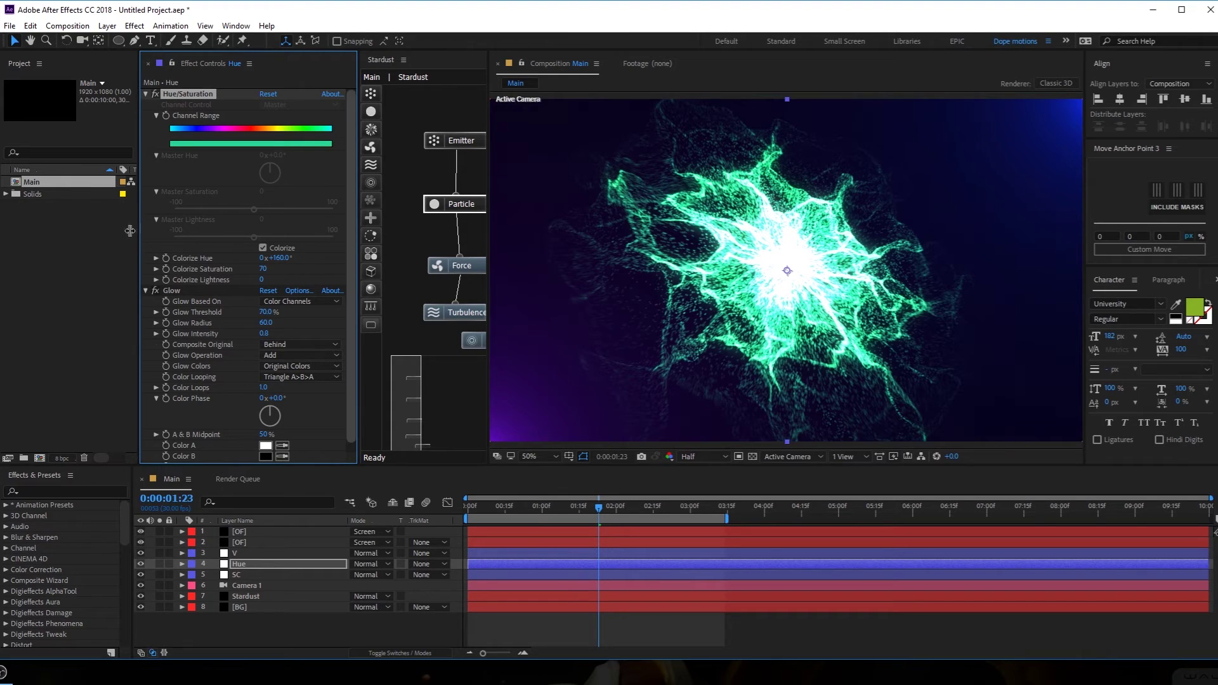
Try a Colorize Saturation of 50 on the Hue layer
left_click(264, 269)
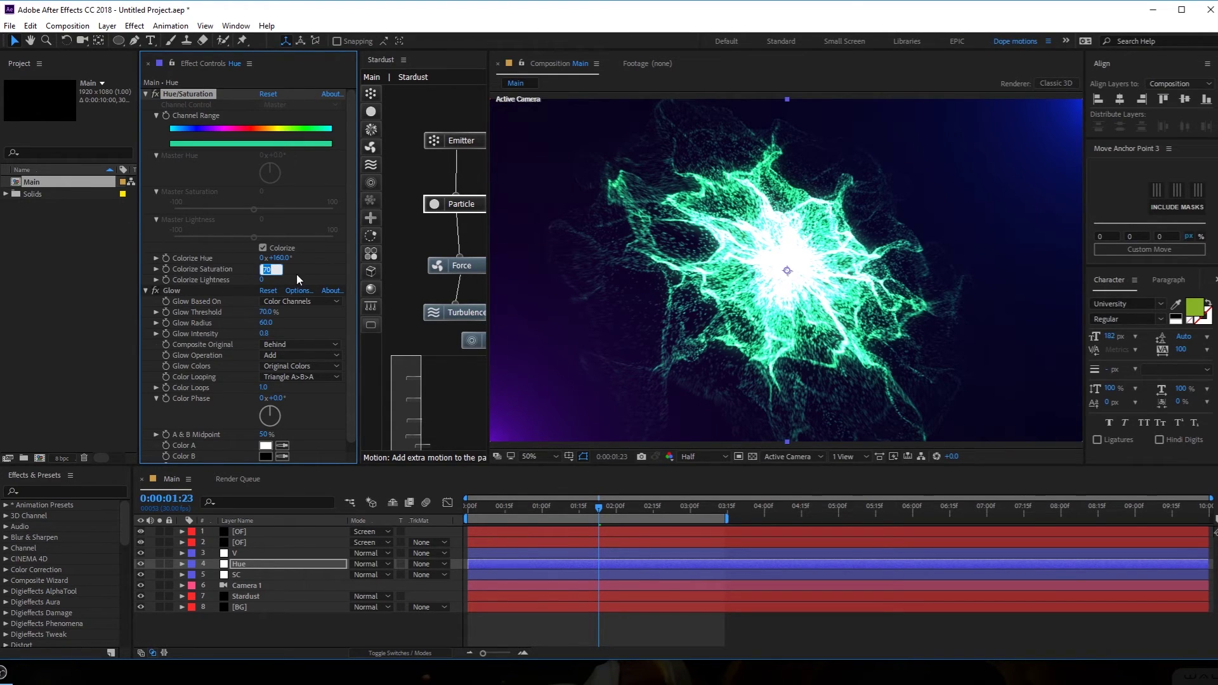
type("50")
key("Return")
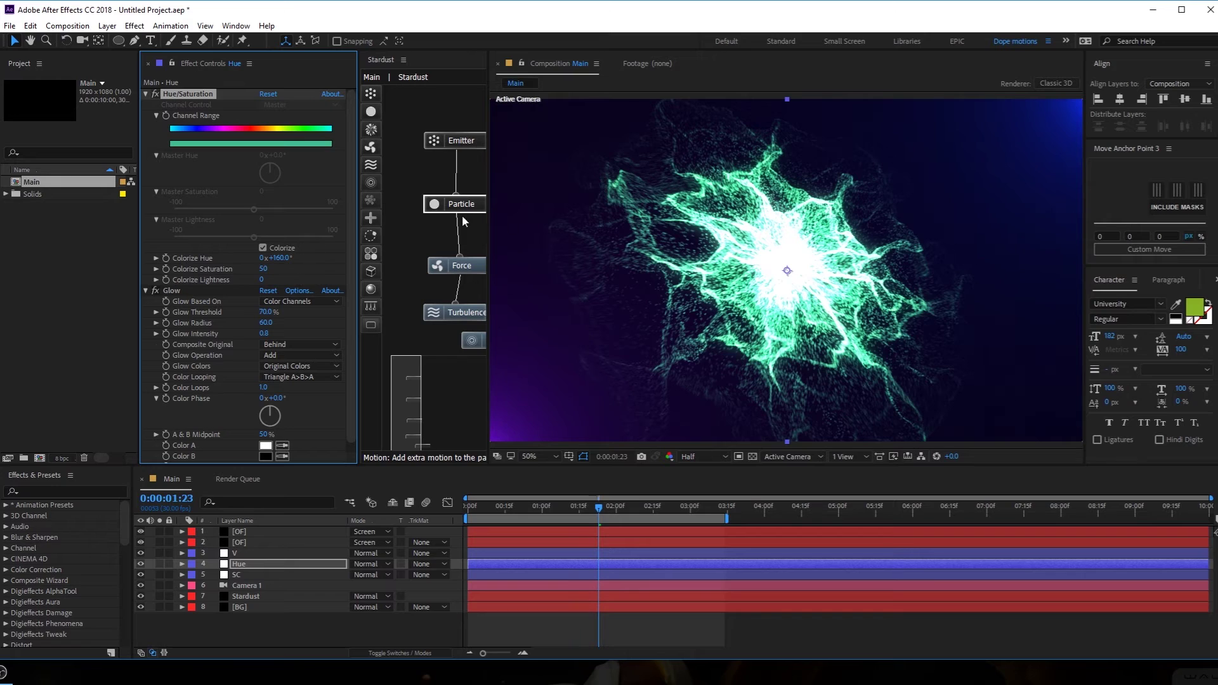
Try a Colorize Hue of 134°, and restore Colorize Hue to 237° and Colorize Saturation to 70
left_click_drag(278, 262, 261, 261)
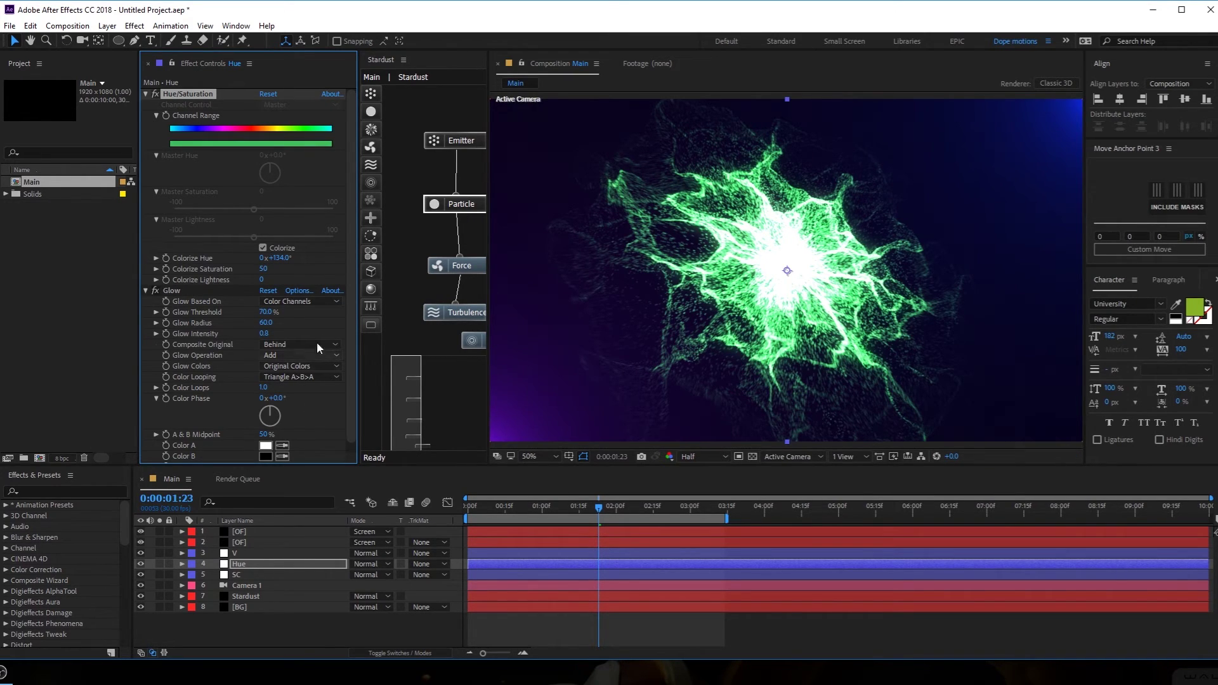
left_click_drag(359, 311, 406, 311)
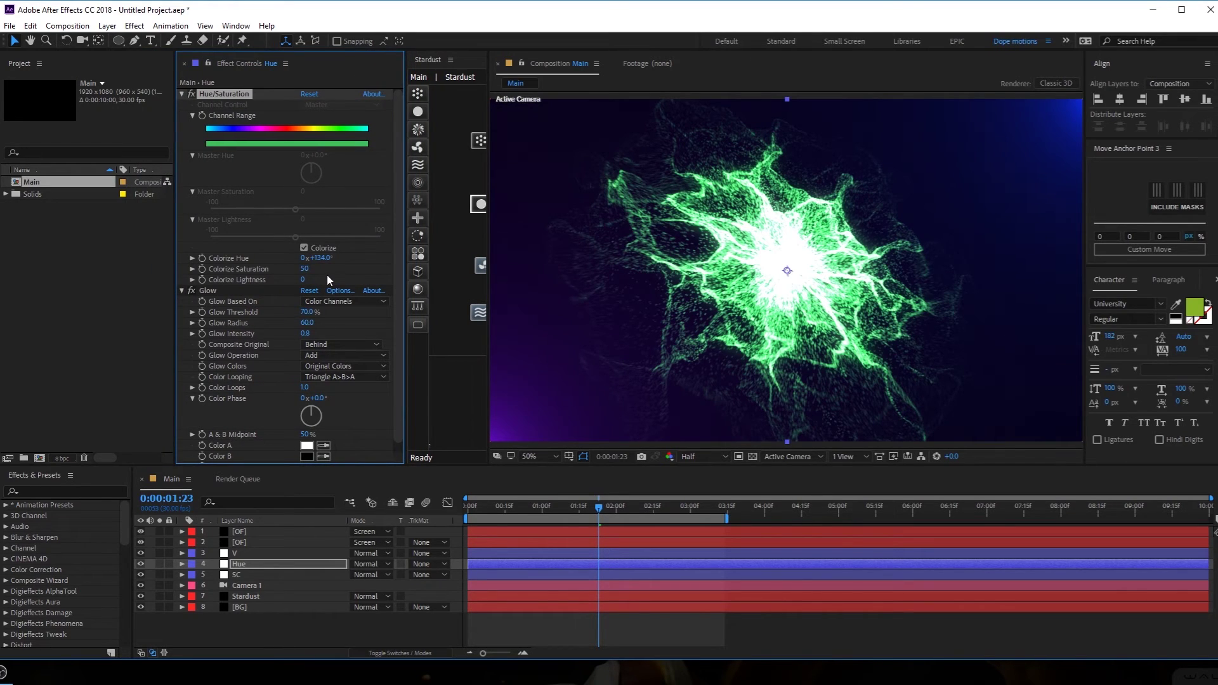
left_click_drag(305, 268, 717, 287)
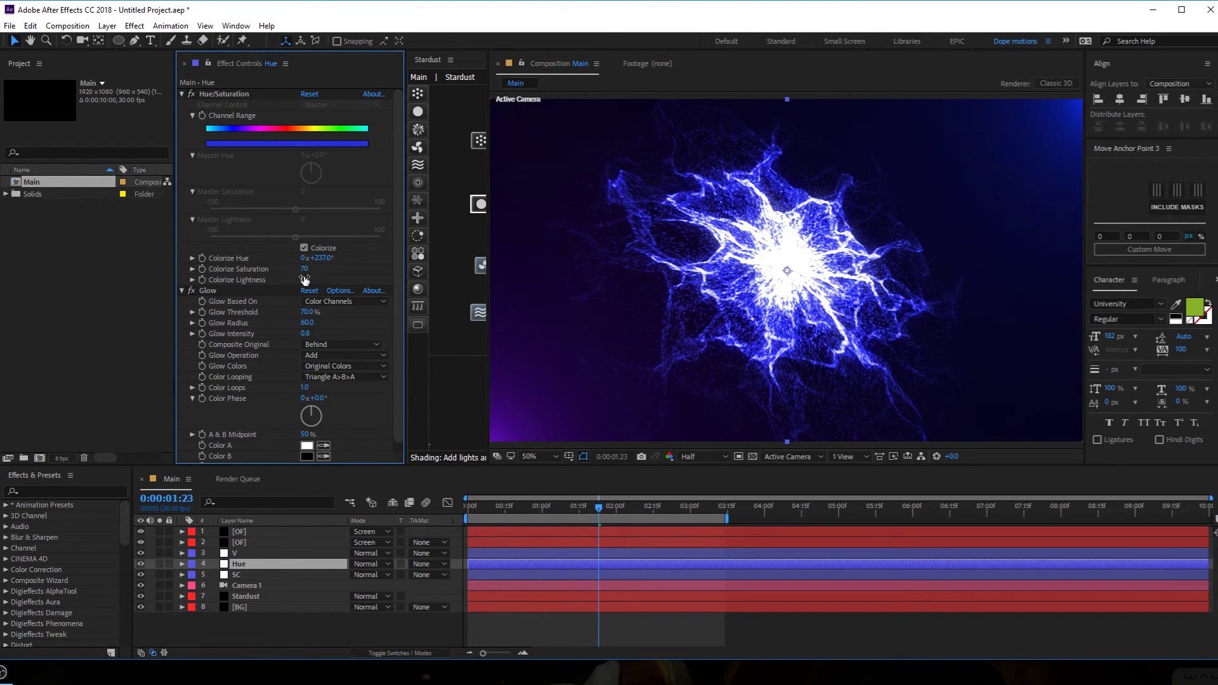
Set the Hue layer's Colorize Saturation to 50, and switch its Glow to A & B Colors with Sawtooth A>B looping
left_click_drag(303, 268, 318, 268)
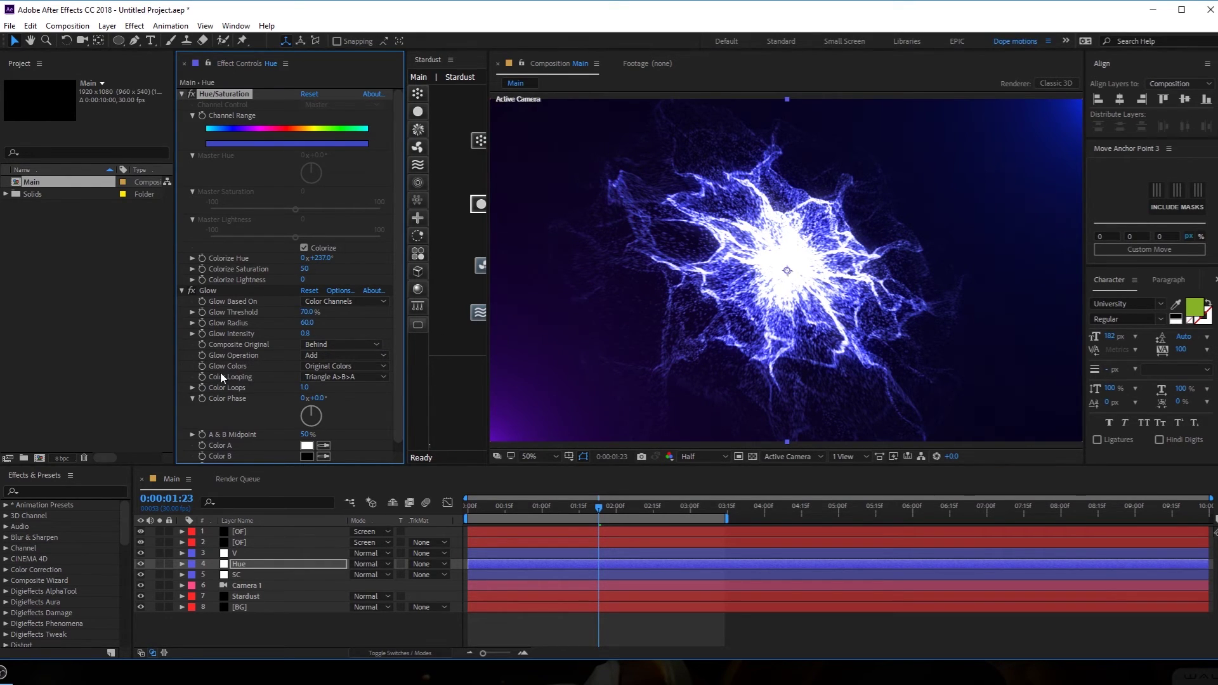
left_click(327, 366)
left_click(344, 393)
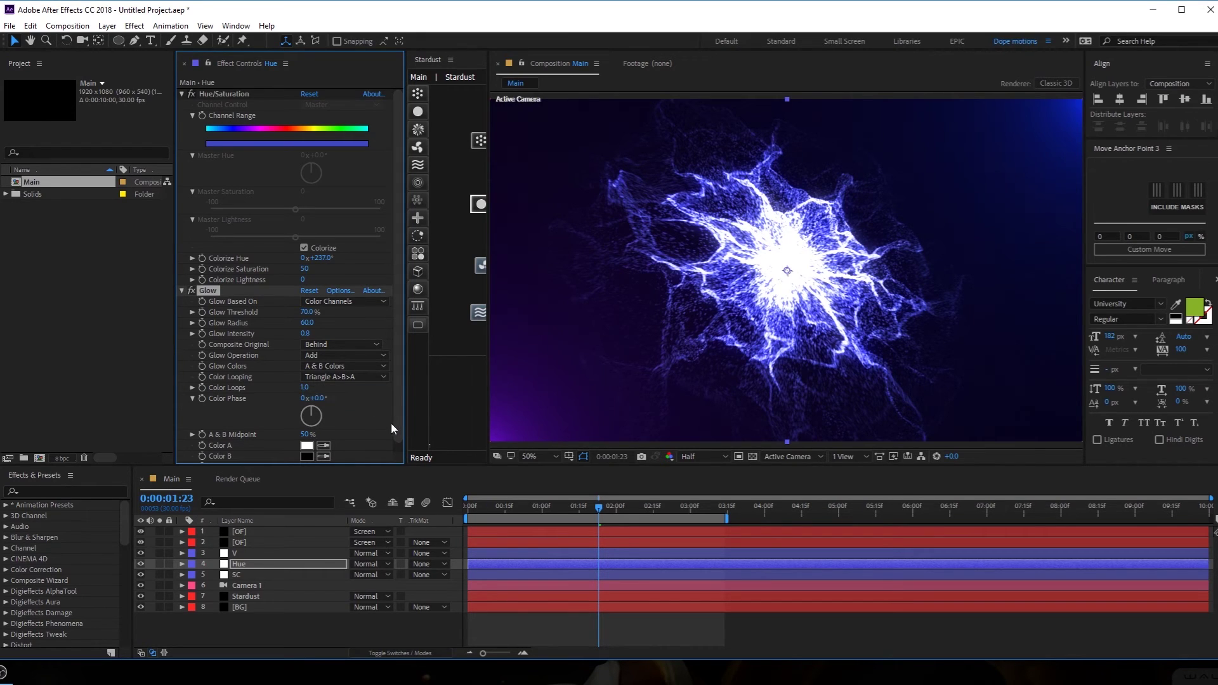
left_click(329, 378)
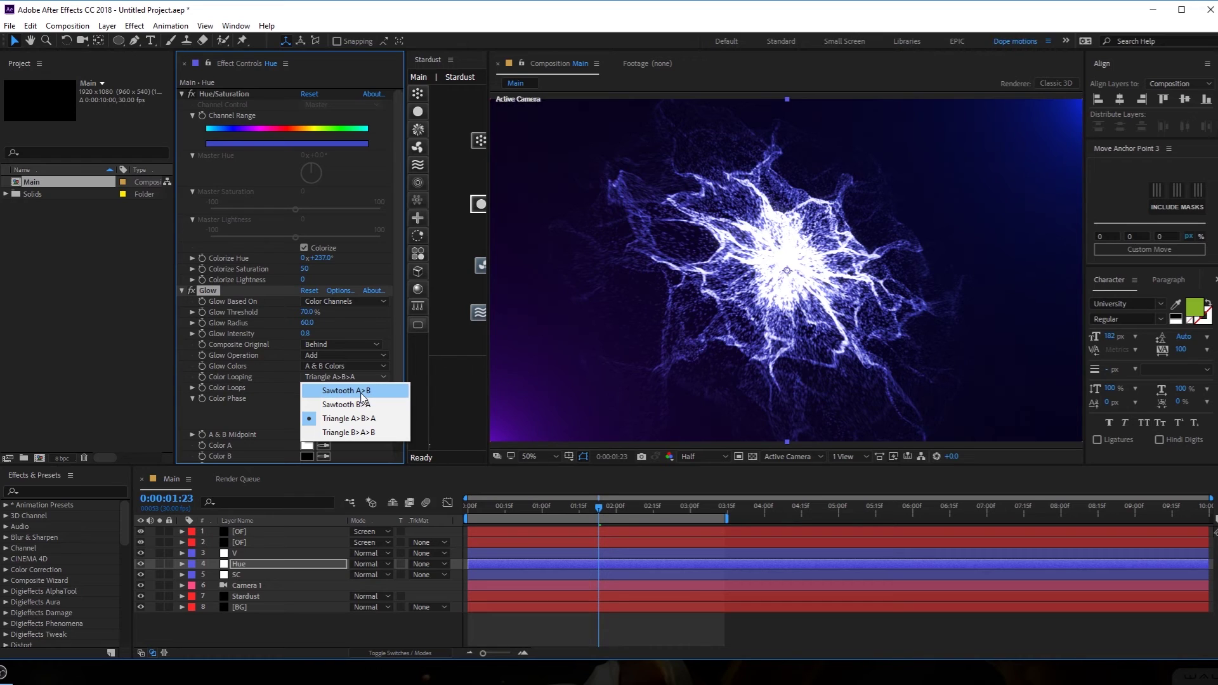
left_click(362, 391)
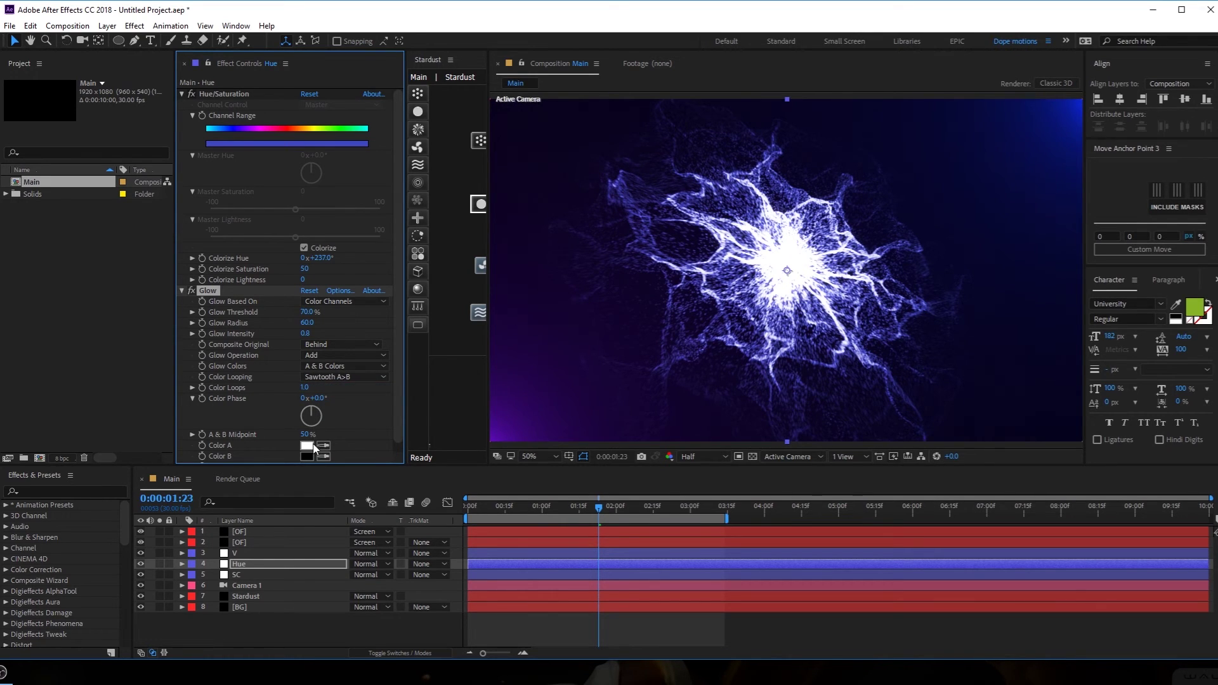
Change the Glow effect's Color A to a light violet-blue
left_click(310, 447)
left_click(250, 395)
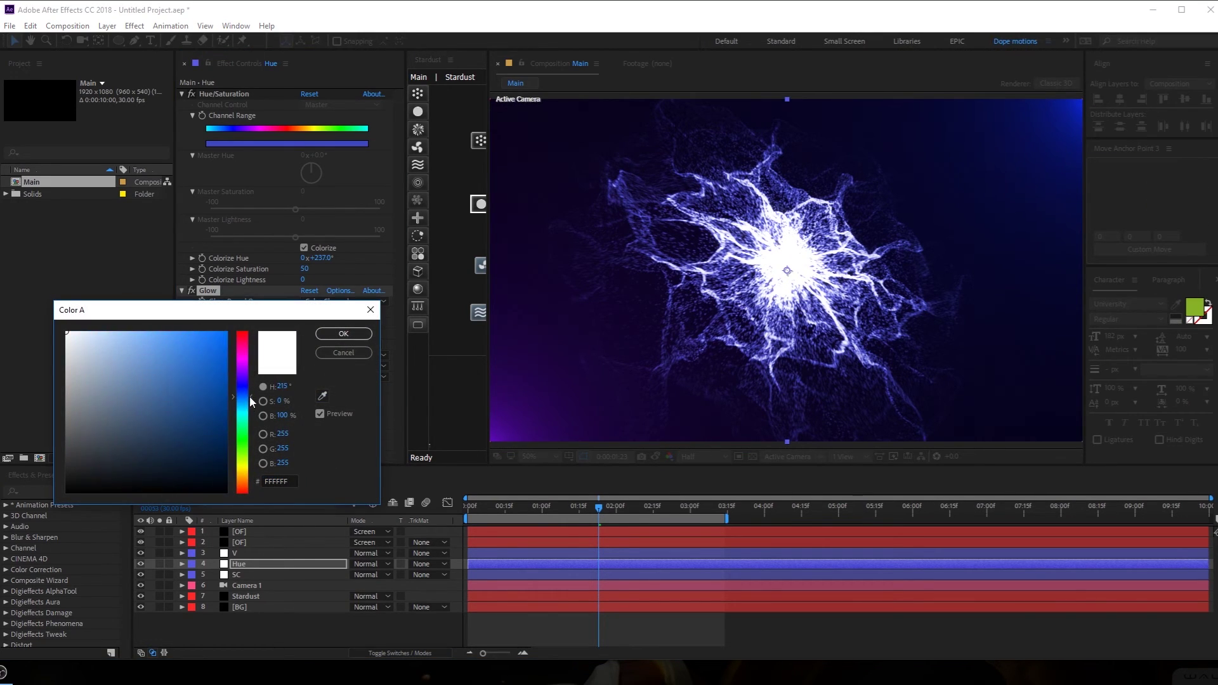
left_click_drag(250, 396, 260, 379)
left_click_drag(115, 351, 153, 331)
left_click(343, 334)
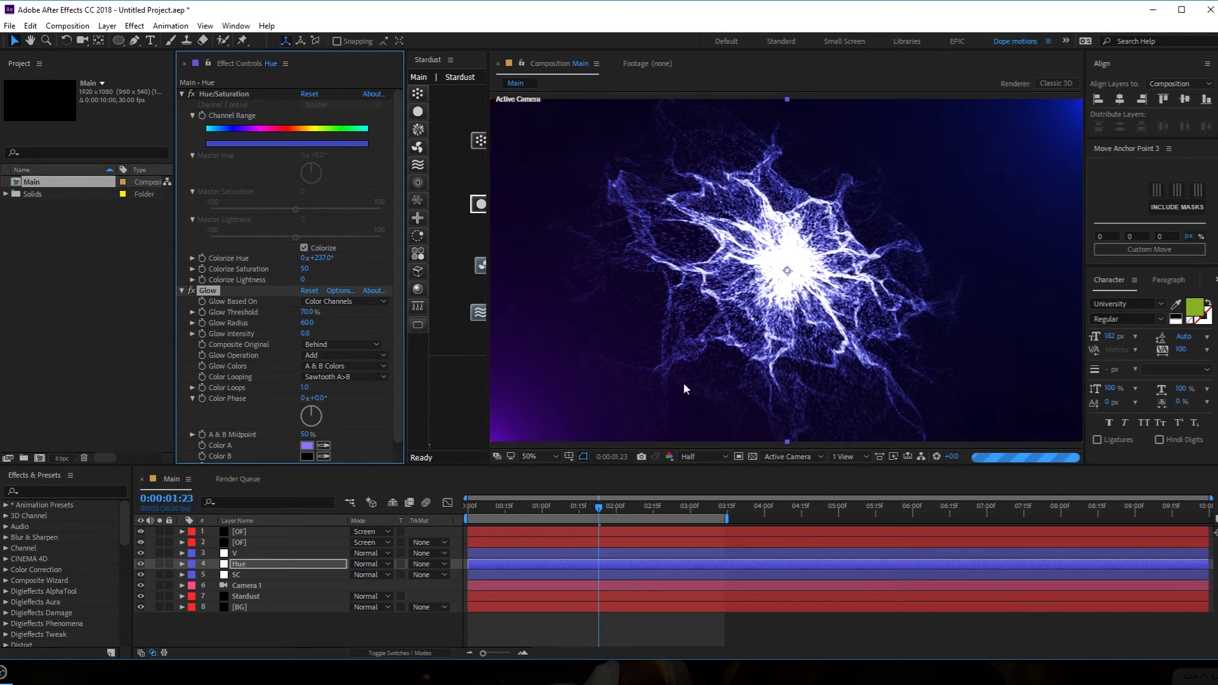
Change the Glow effect's Color B to the dark blue 124789
left_click(311, 457)
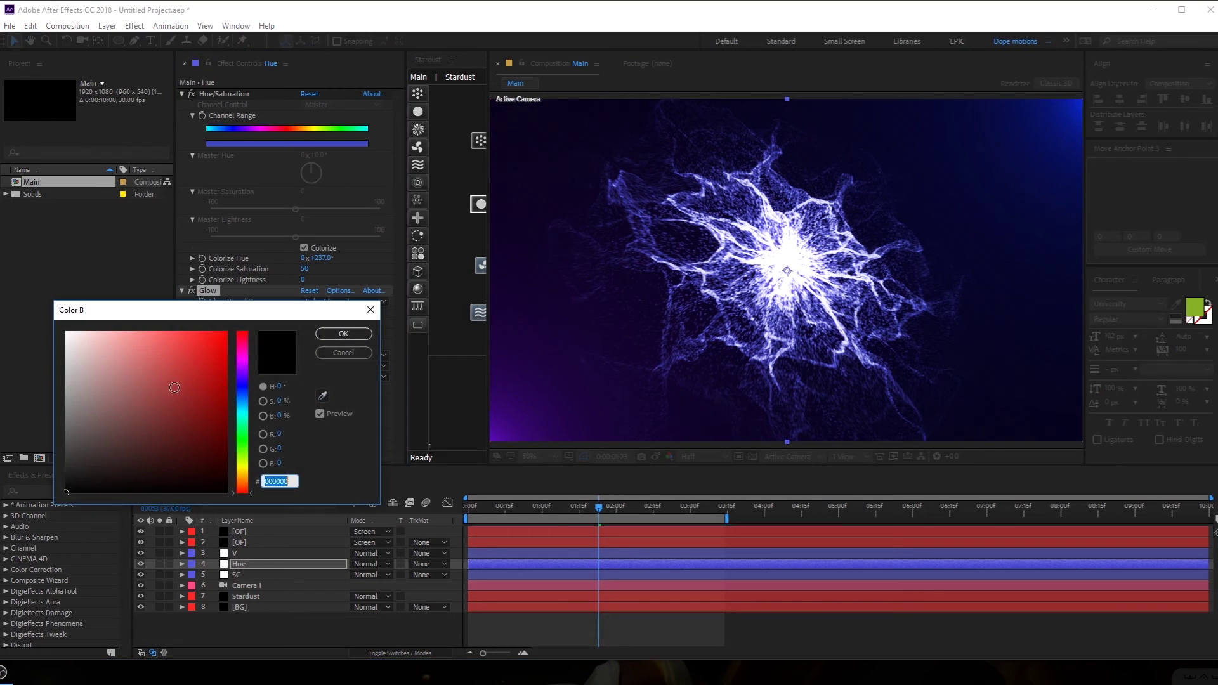
left_click(248, 392)
left_click(204, 403)
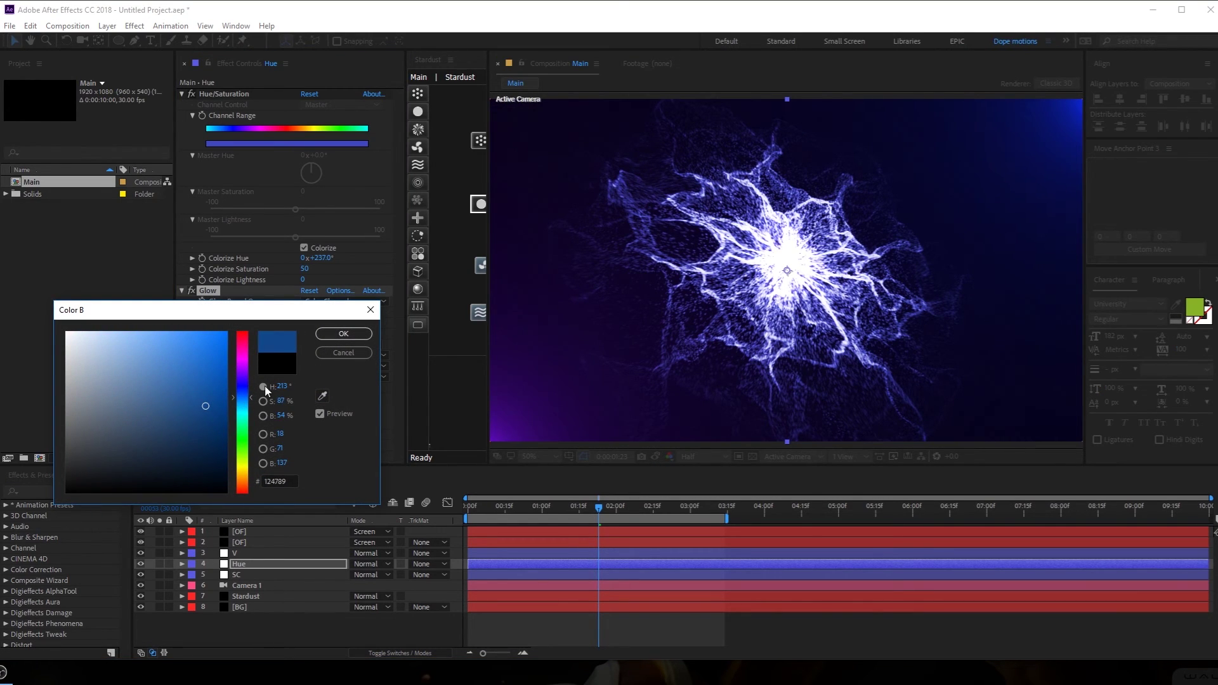
left_click(343, 333)
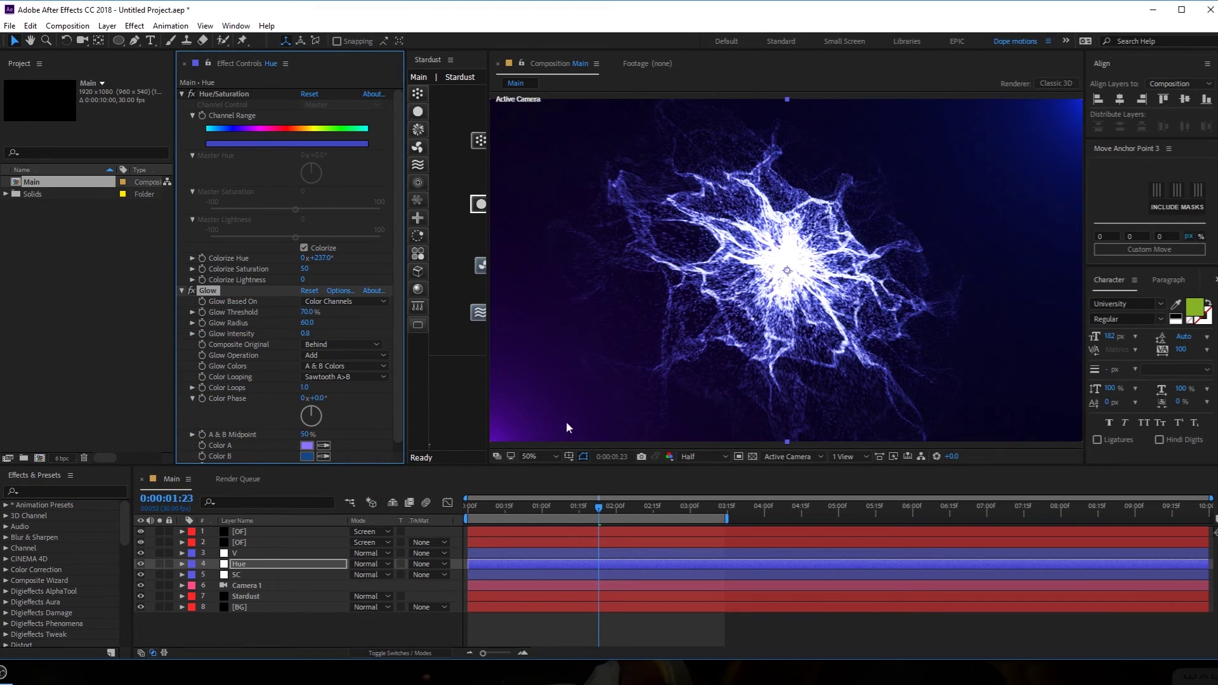
At 0:00:00:25, set Glow Threshold to 64.9%, Radius to 82 and Intensity to 0.9, and check the burst at 0:00:01:23 and 0:00:02:15
left_click(529, 506)
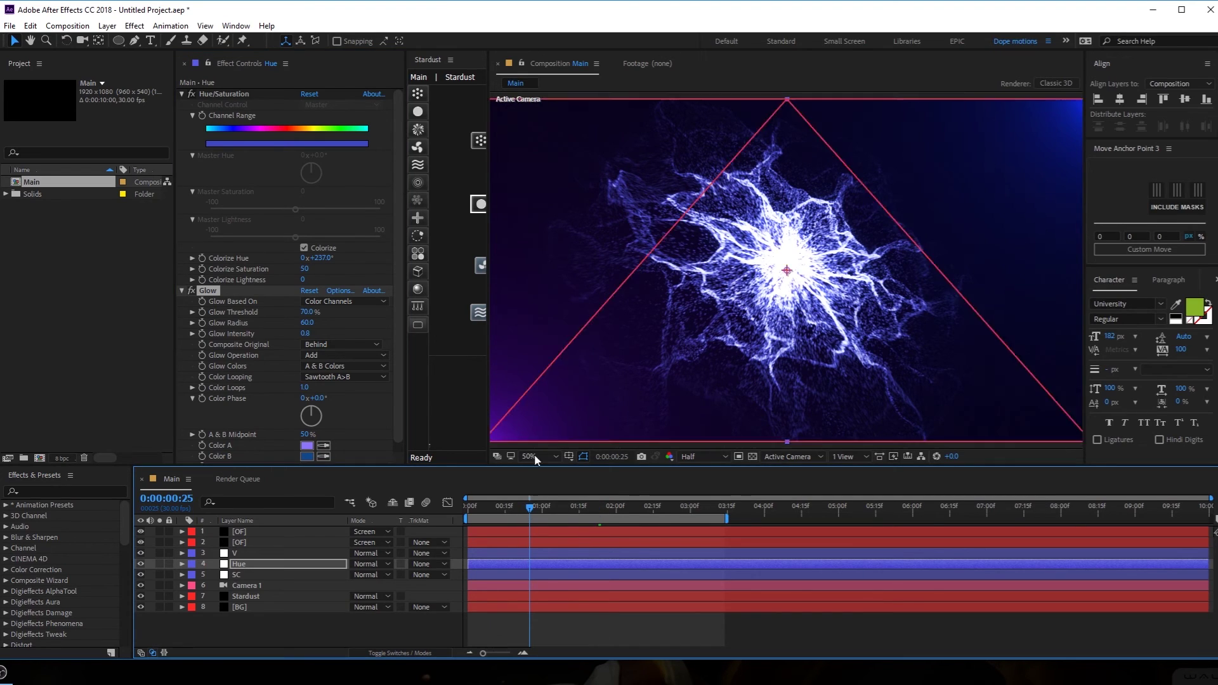
left_click(307, 312)
left_click_drag(306, 323, 322, 334)
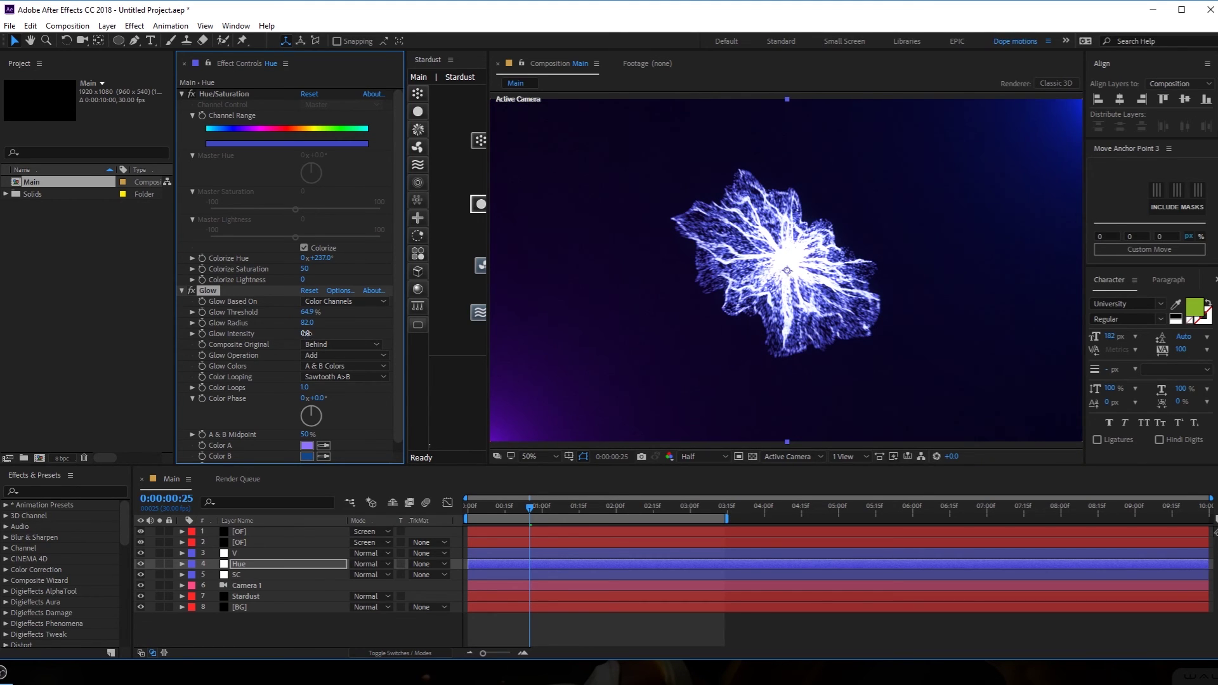
left_click(598, 507)
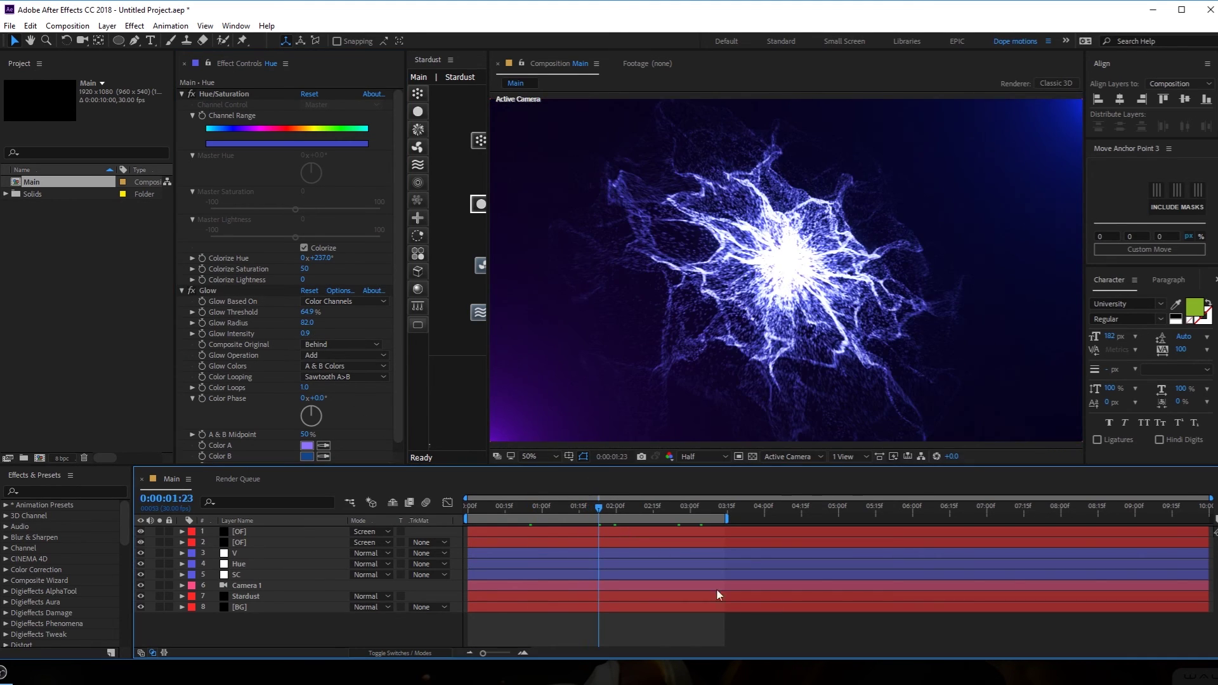
left_click(651, 507)
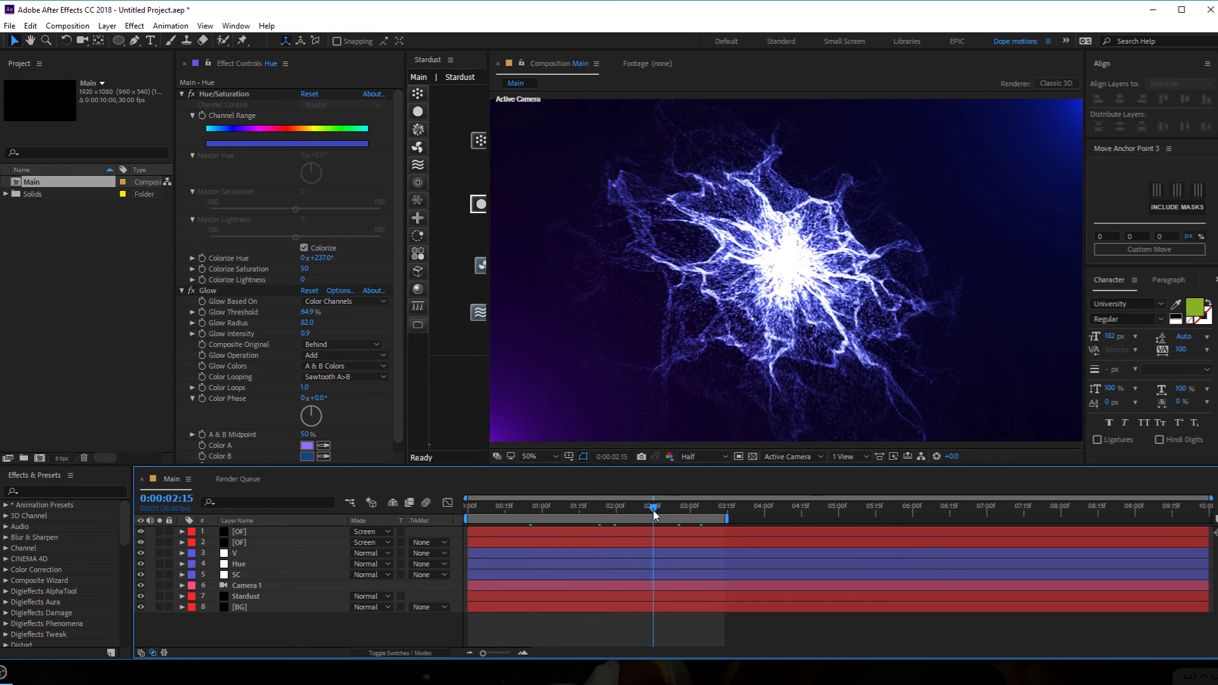